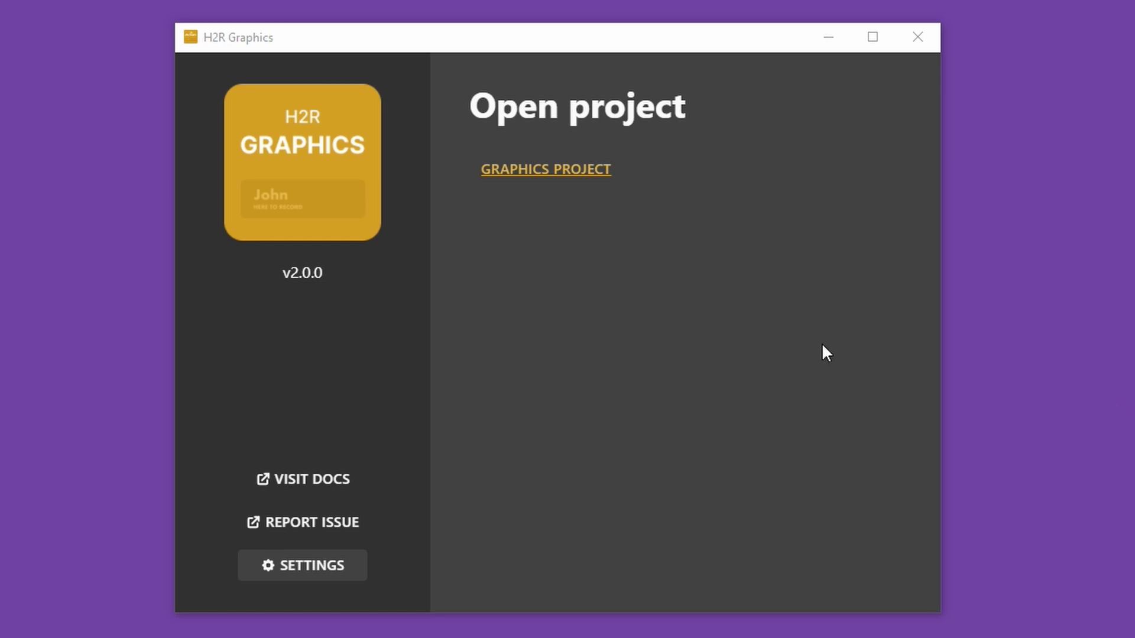
- Open the Graphics project's Rundown window and place it left of the project page
{"action": "left_click", "coordinate": [626, 266]}
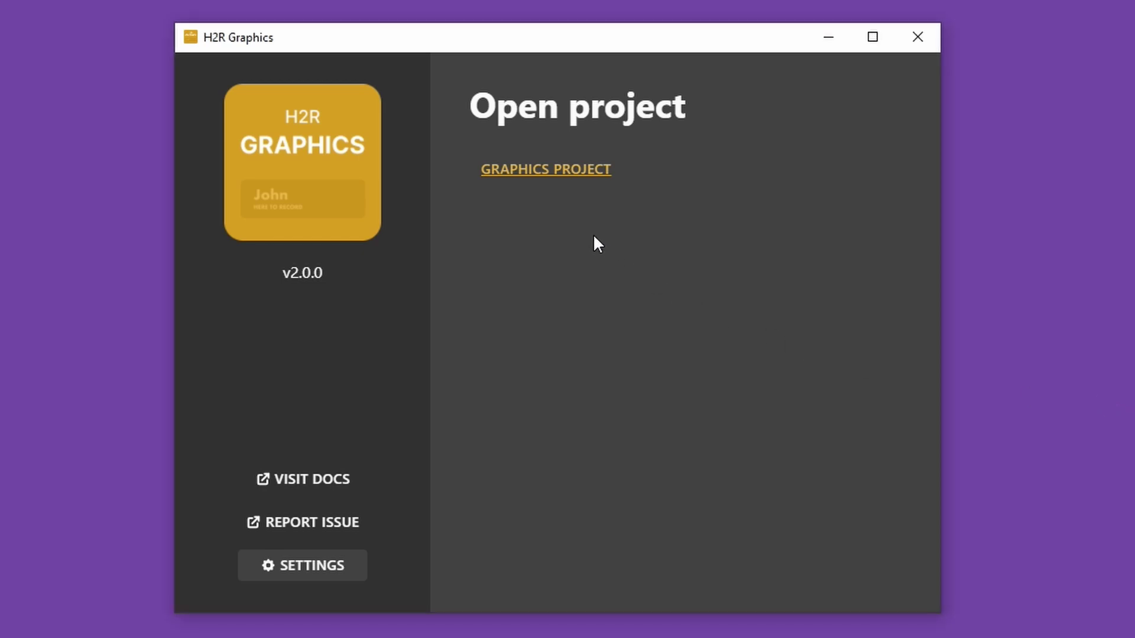
{"action": "left_click", "coordinate": [557, 173]}
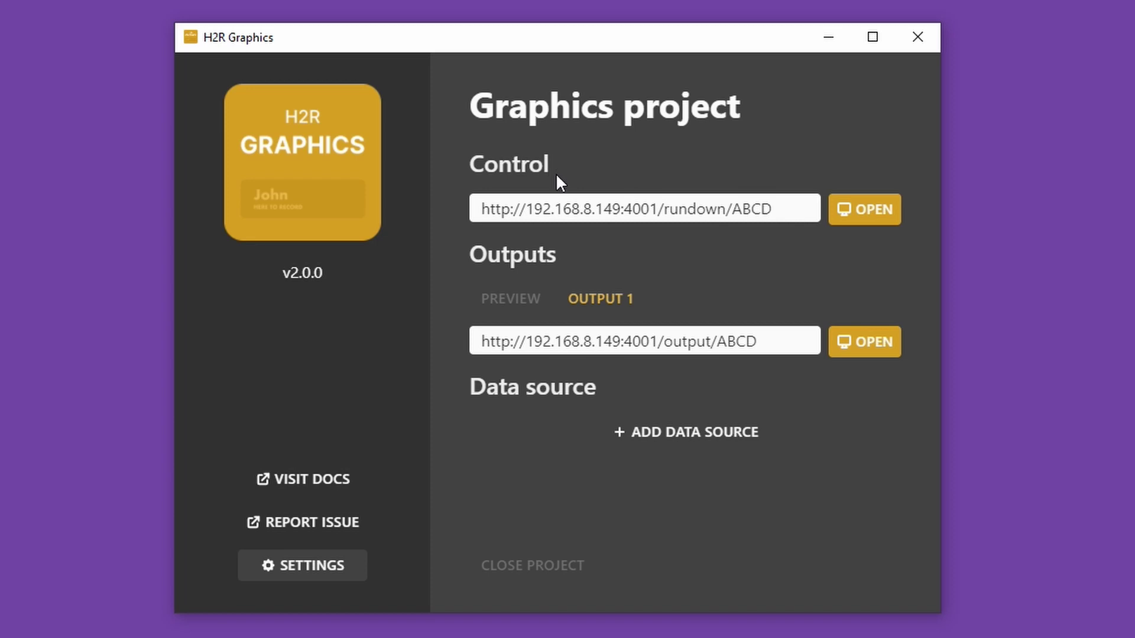
{"action": "left_click", "coordinate": [853, 214]}
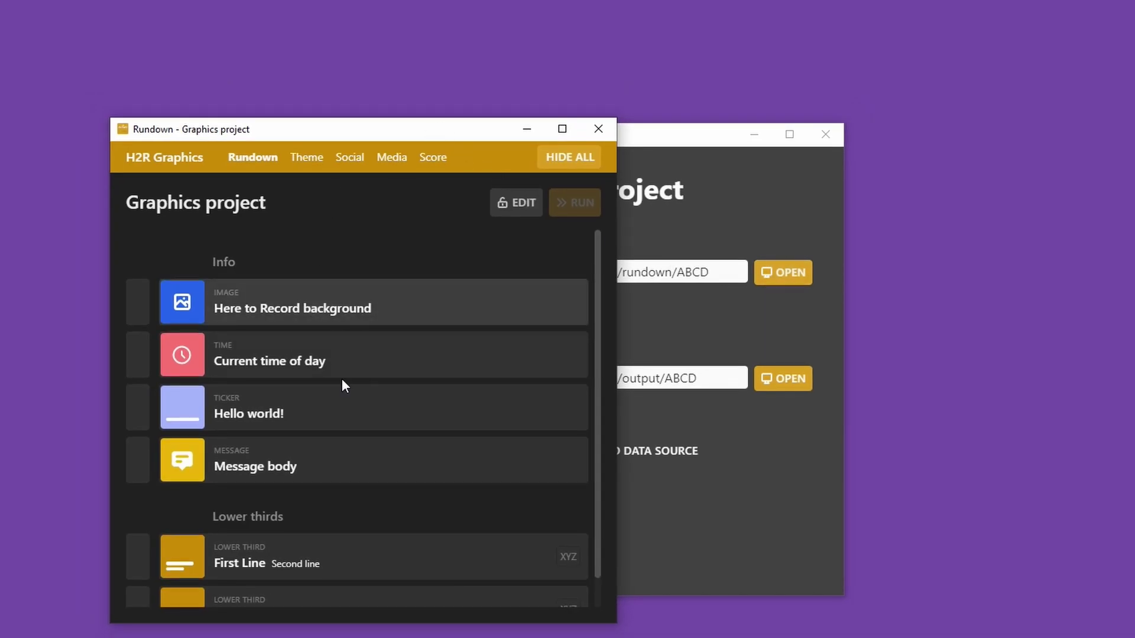
{"action": "scroll", "coordinate": [337, 387], "scroll_direction": "down", "scroll_amount": 1}
{"action": "scroll", "coordinate": [322, 532], "scroll_direction": "up", "scroll_amount": 1}
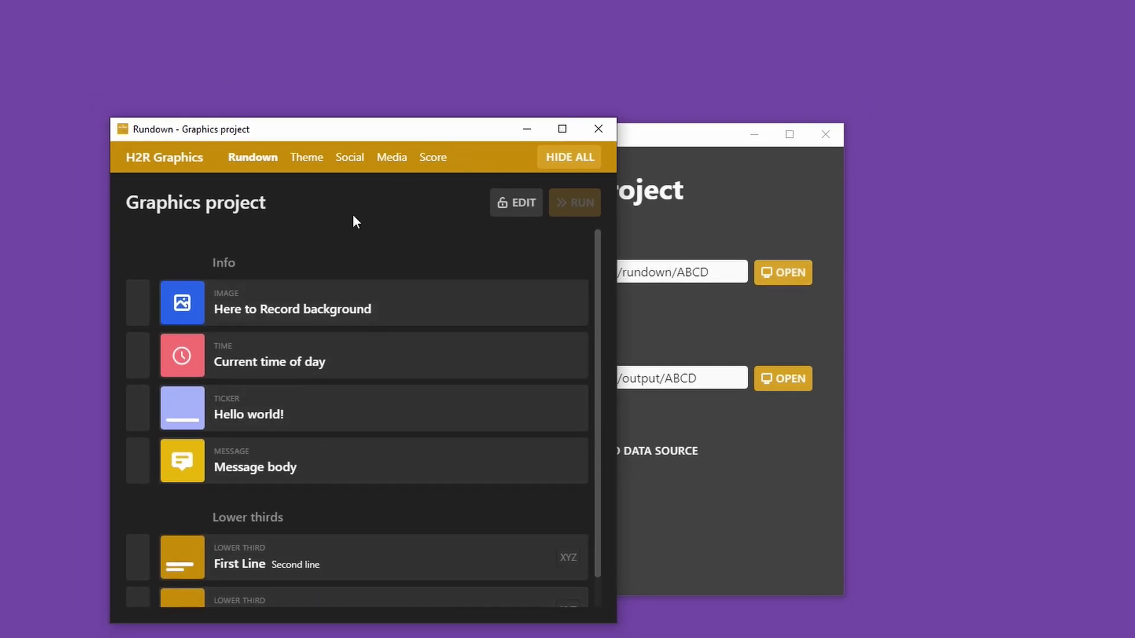
{"action": "left_click_drag", "start_coordinate": [439, 133], "coordinate": [307, 139]}
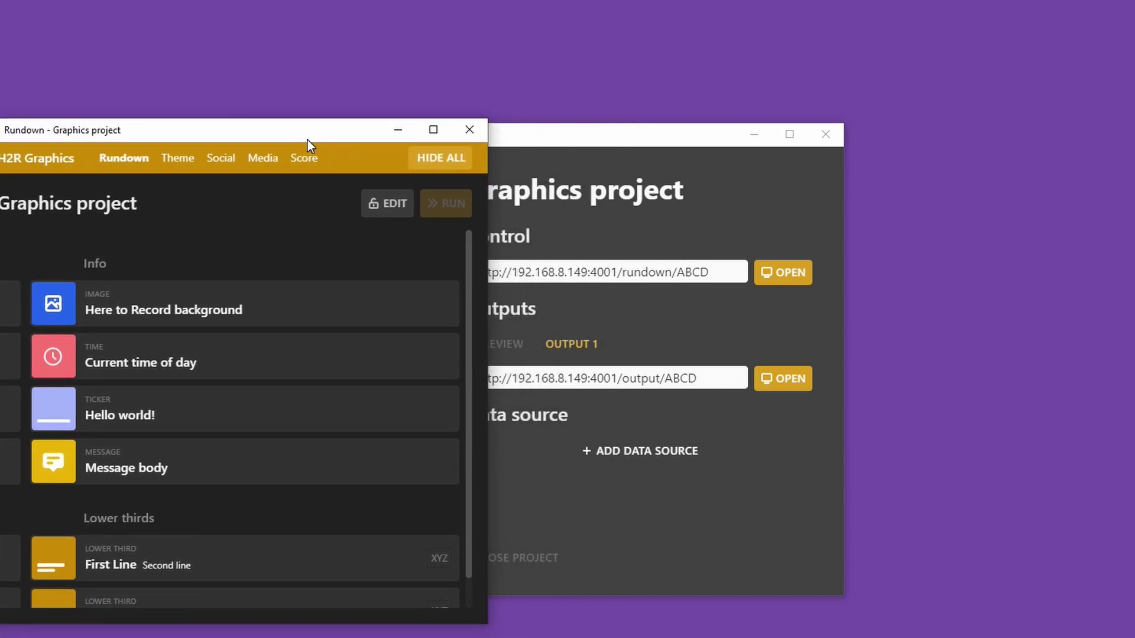
- Open the Output 1 and Preview 1 windows, placing them lower right and top right
{"action": "left_click", "coordinate": [698, 223]}
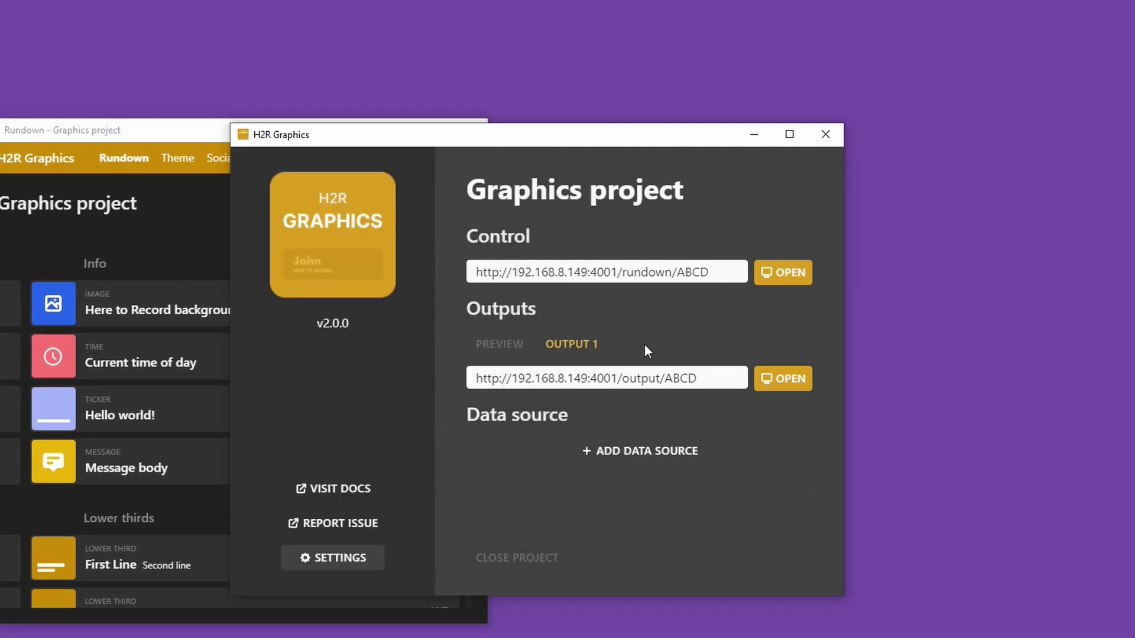
{"action": "left_click", "coordinate": [792, 384]}
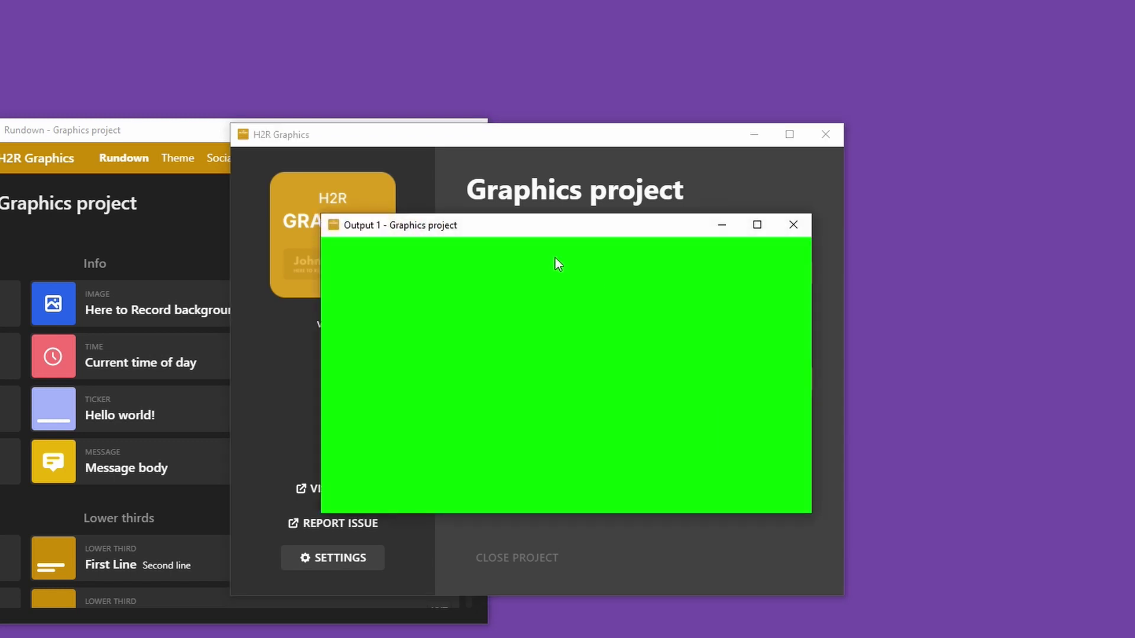
{"action": "left_click_drag", "start_coordinate": [473, 224], "coordinate": [747, 335]}
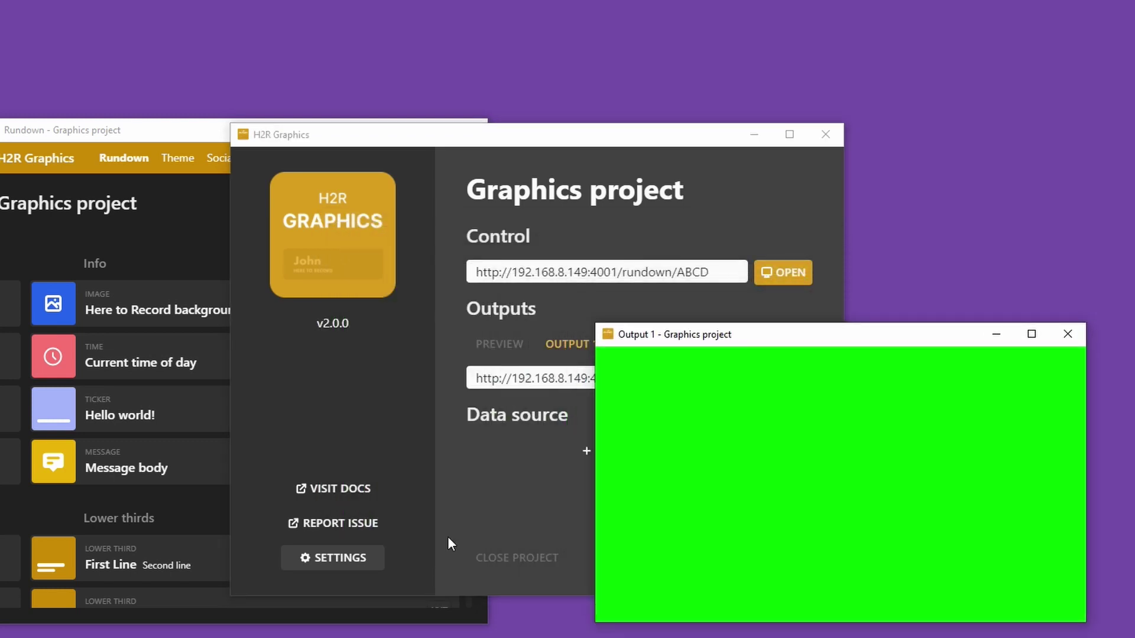
{"action": "left_click", "coordinate": [473, 499]}
{"action": "left_click", "coordinate": [500, 345]}
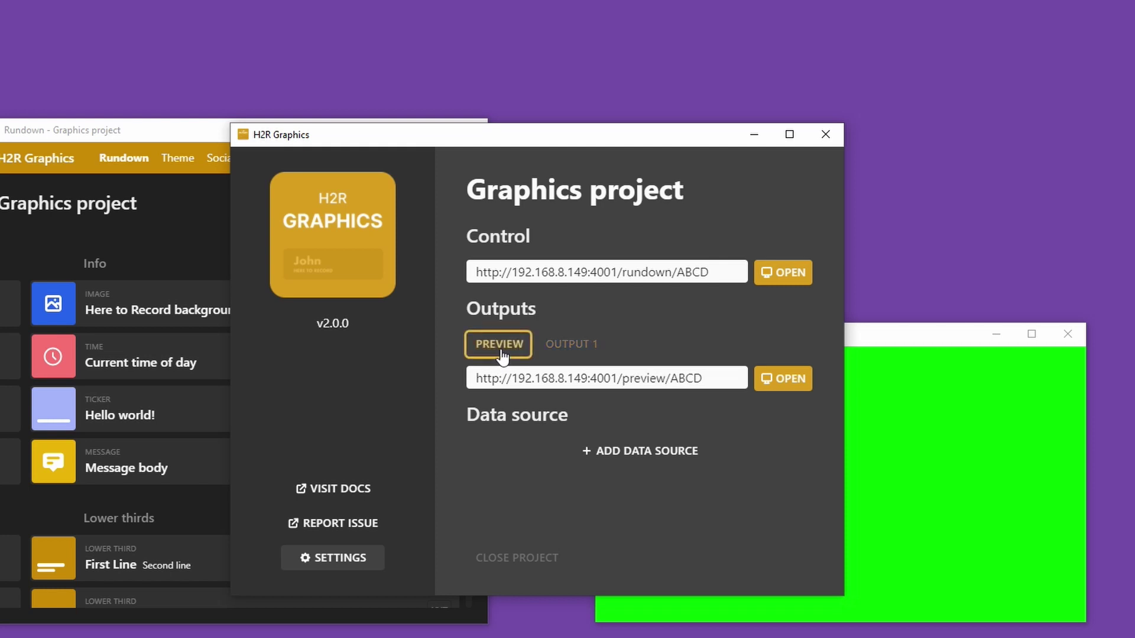
{"action": "left_click", "coordinate": [774, 391]}
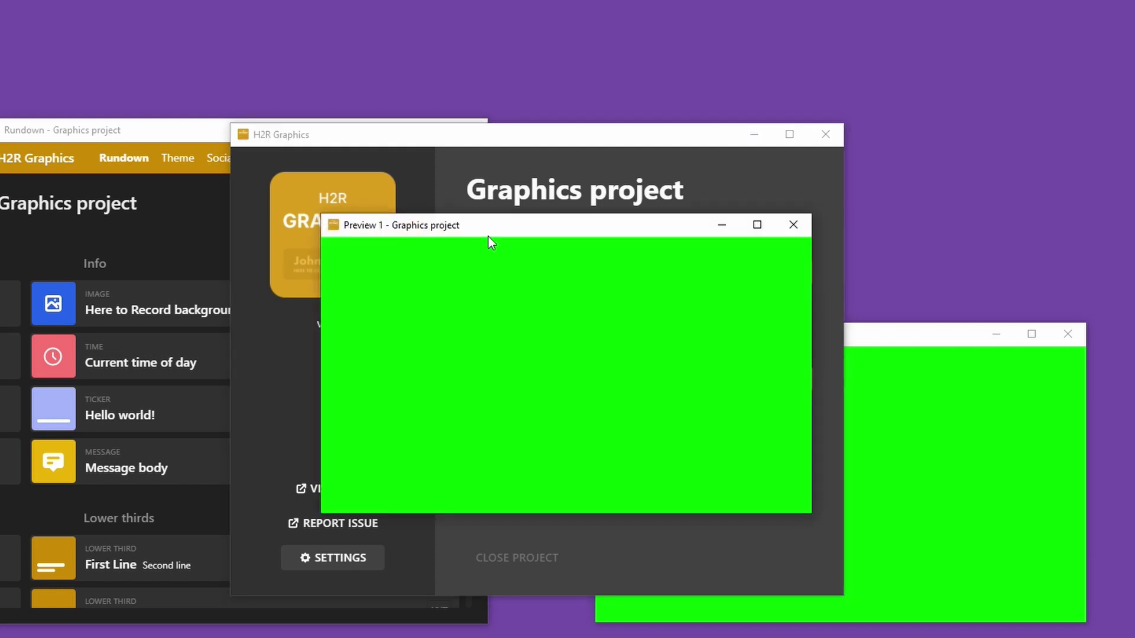
{"action": "left_click_drag", "start_coordinate": [483, 226], "coordinate": [760, 36]}
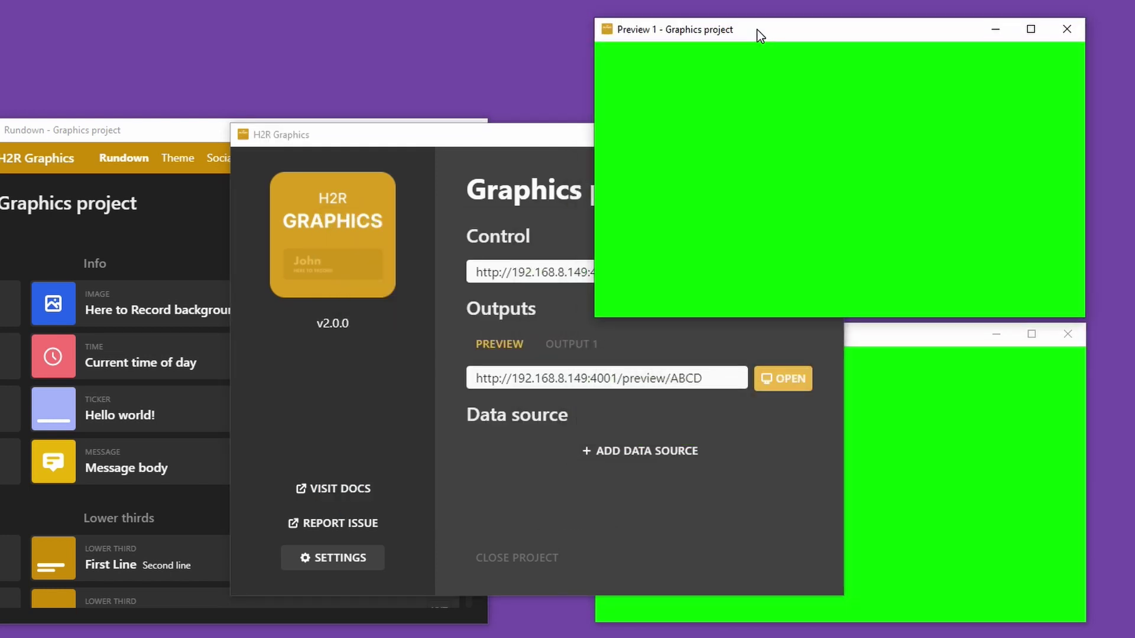
- Minimize the project window and move the Rundown top left, tall enough for both lower thirds
{"action": "left_click", "coordinate": [504, 137]}
{"action": "left_click", "coordinate": [748, 133]}
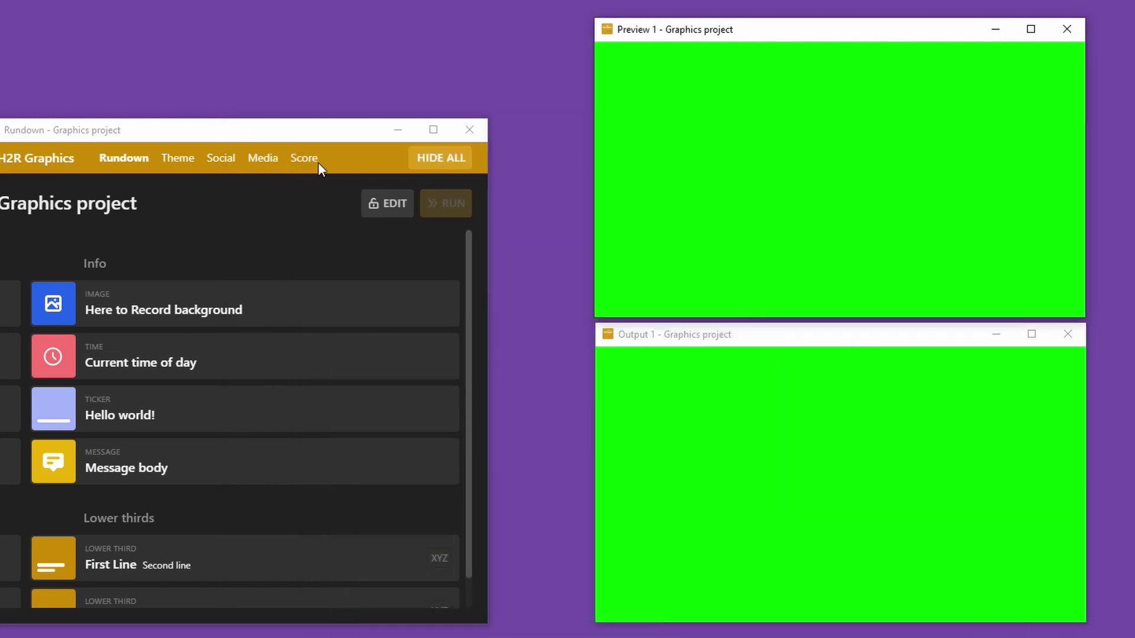
{"action": "left_click_drag", "start_coordinate": [245, 132], "coordinate": [346, 31]}
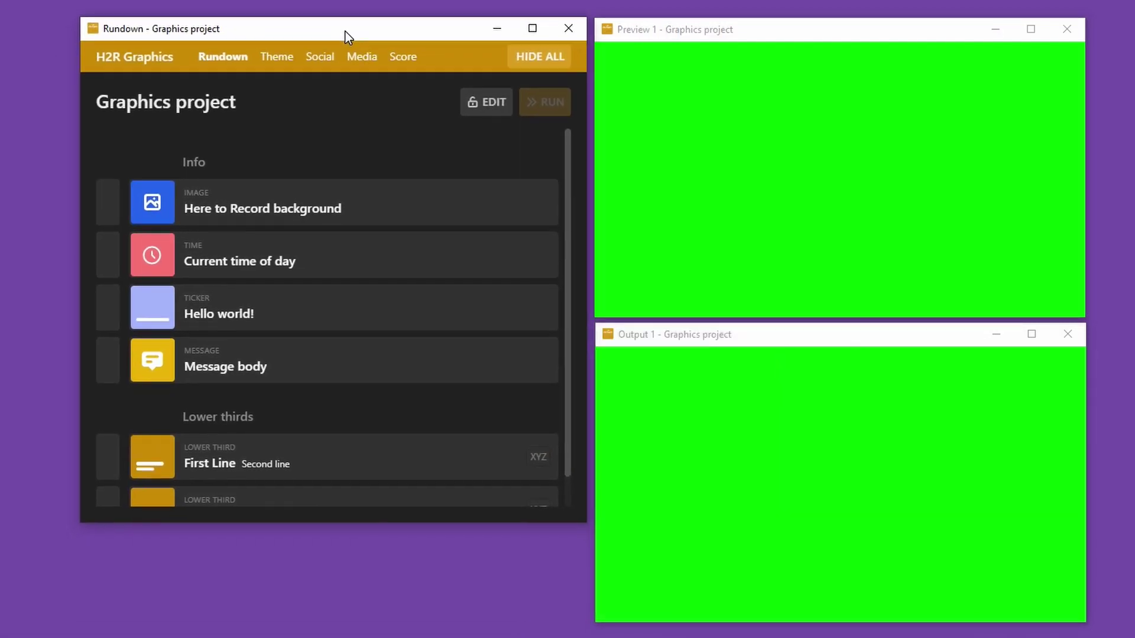
{"action": "left_click_drag", "start_coordinate": [204, 526], "coordinate": [203, 625]}
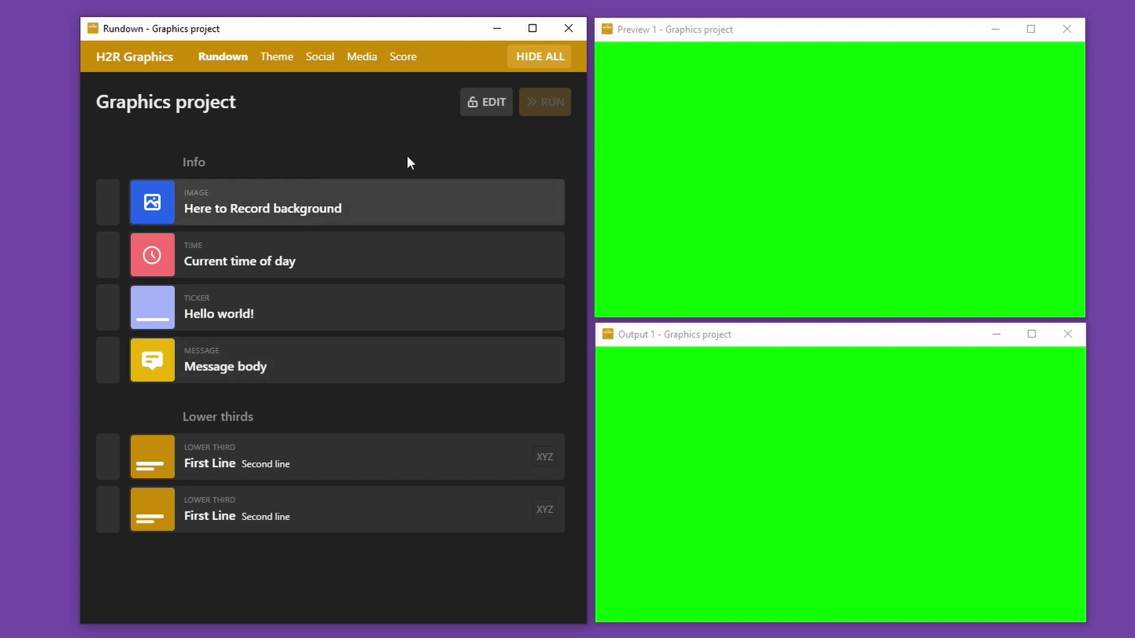
- Put the first lower third, Message body, Hello world! ticker and clock on air
{"action": "left_click", "coordinate": [754, 31]}
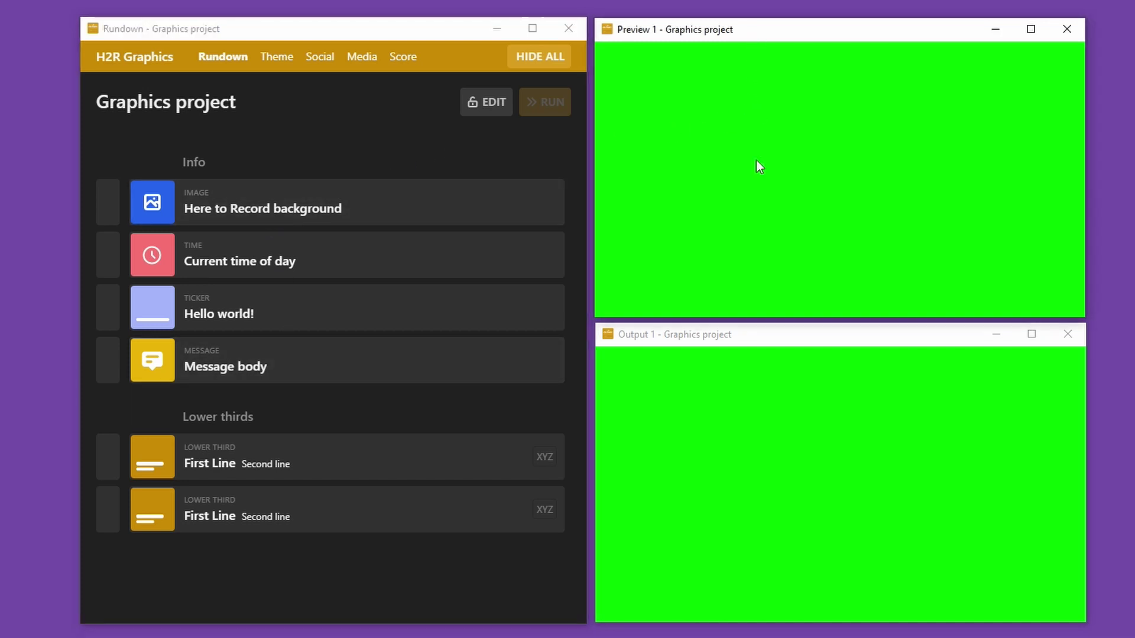
{"action": "left_click", "coordinate": [741, 339]}
{"action": "left_click", "coordinate": [387, 141]}
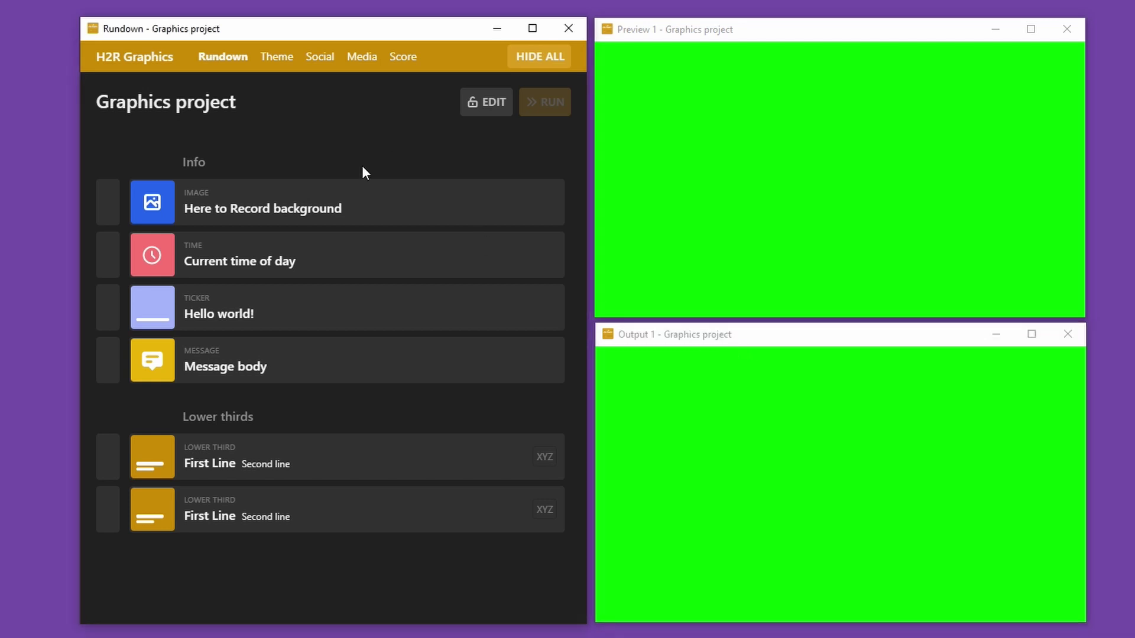
{"action": "left_click", "coordinate": [282, 466]}
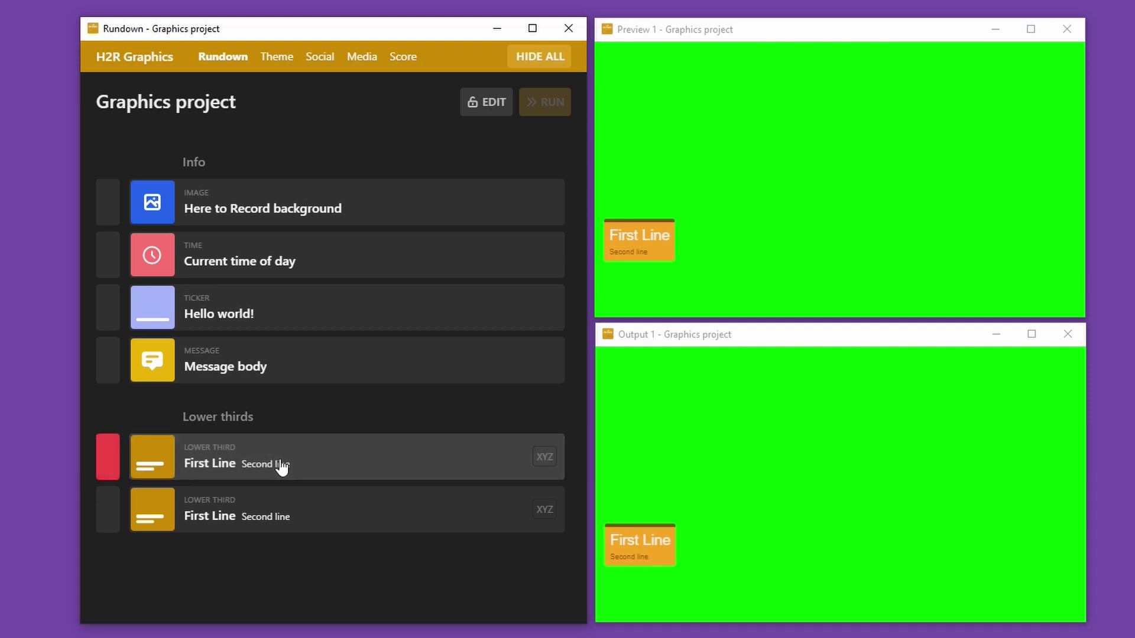
{"action": "left_click", "coordinate": [281, 466]}
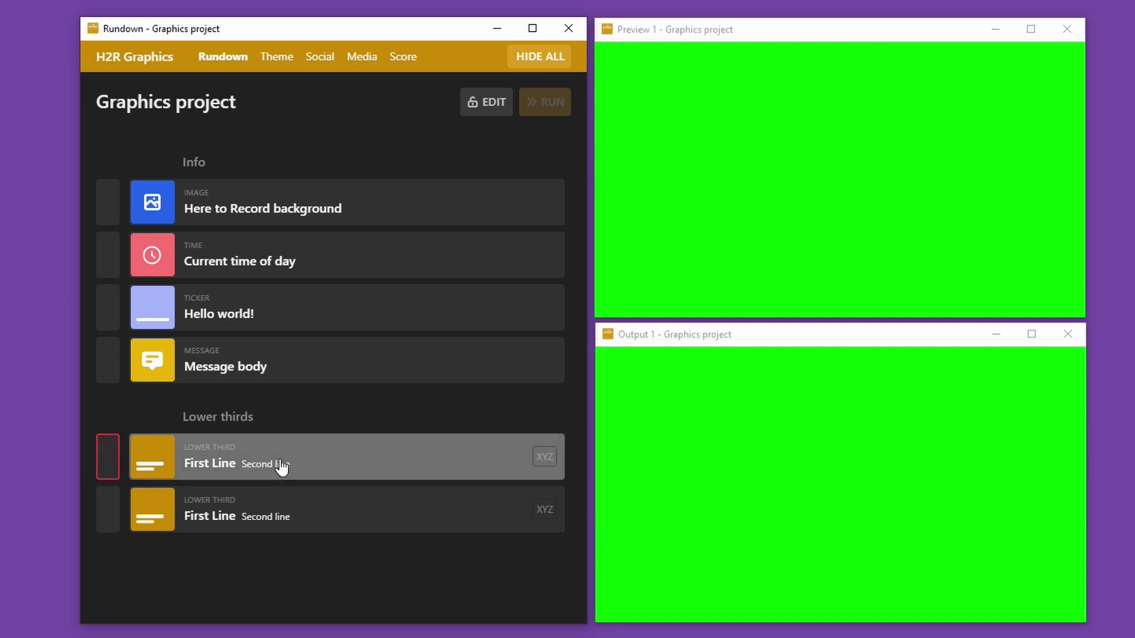
{"action": "left_click", "coordinate": [324, 472]}
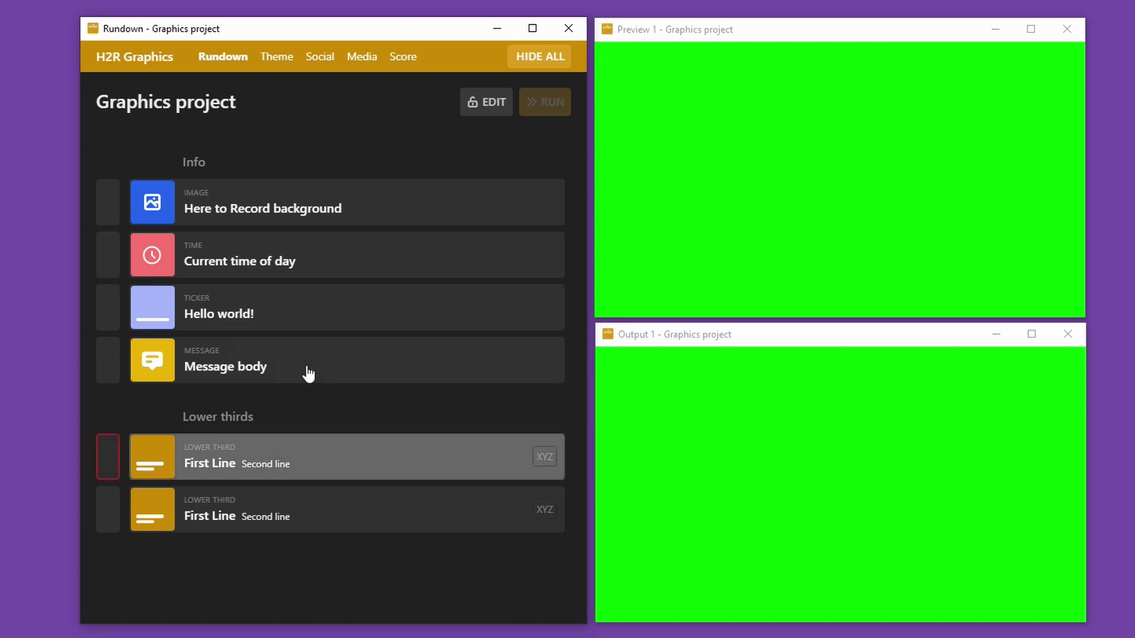
{"action": "left_click", "coordinate": [306, 350]}
{"action": "left_click", "coordinate": [299, 303]}
{"action": "left_click", "coordinate": [299, 269]}
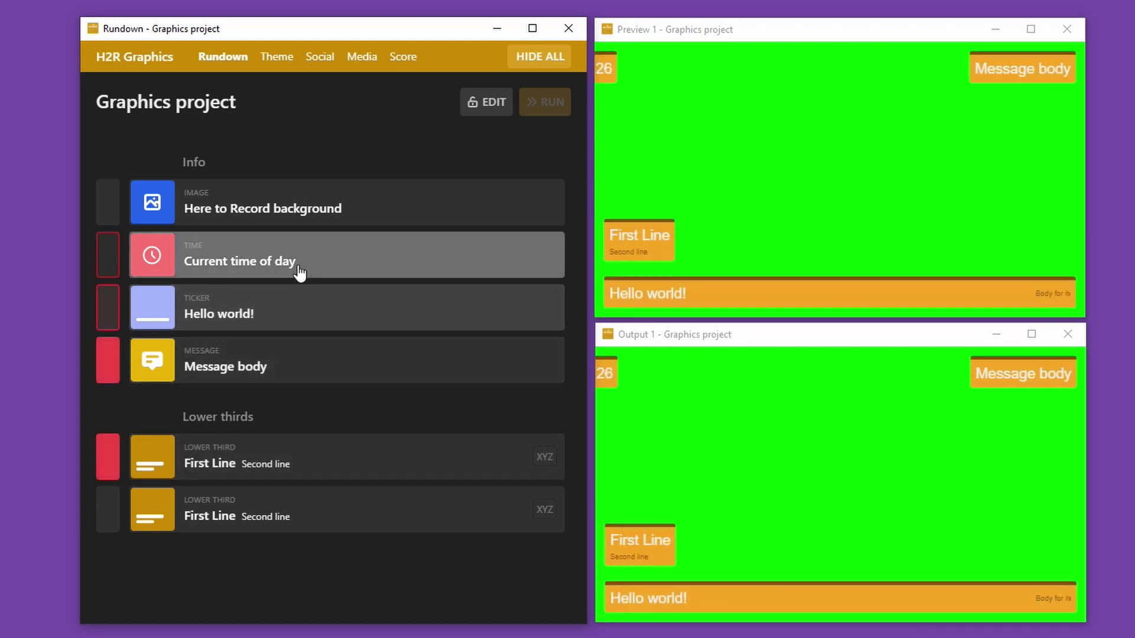
- Toggle the second lower third on and off air, then cue it in preview only
{"action": "left_click", "coordinate": [219, 517]}
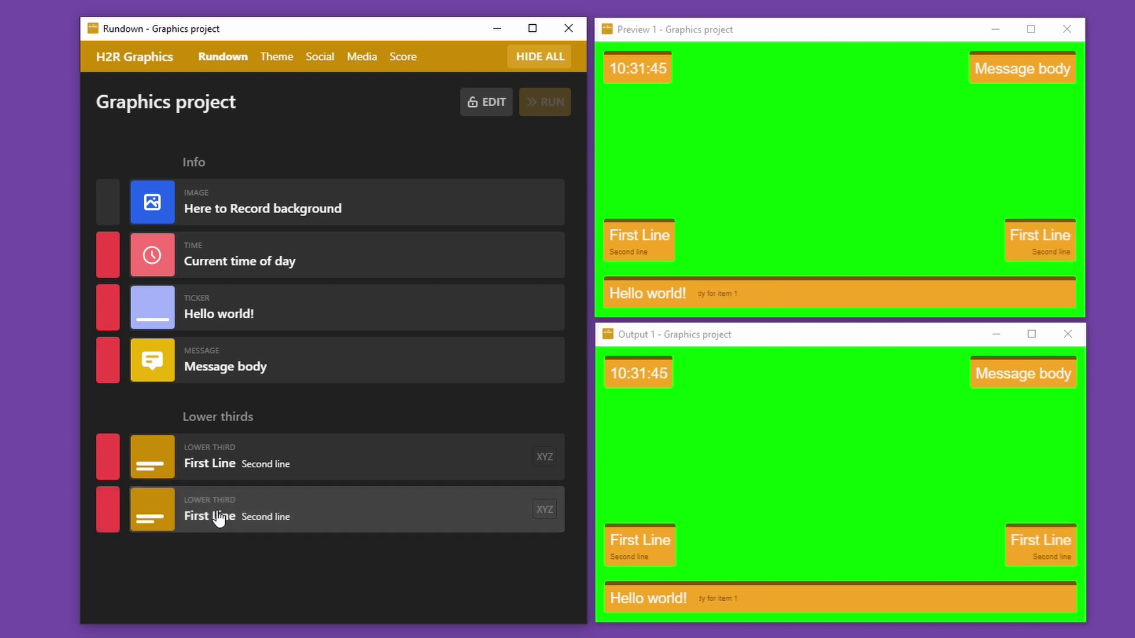
{"action": "left_click", "coordinate": [220, 518]}
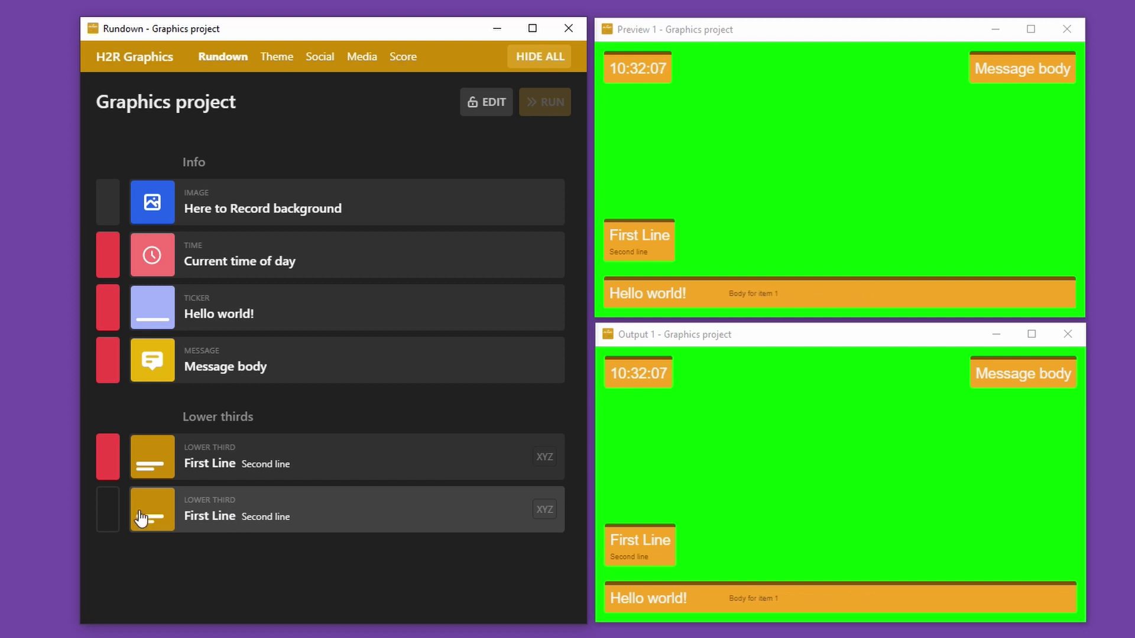
{"action": "left_click", "coordinate": [112, 518]}
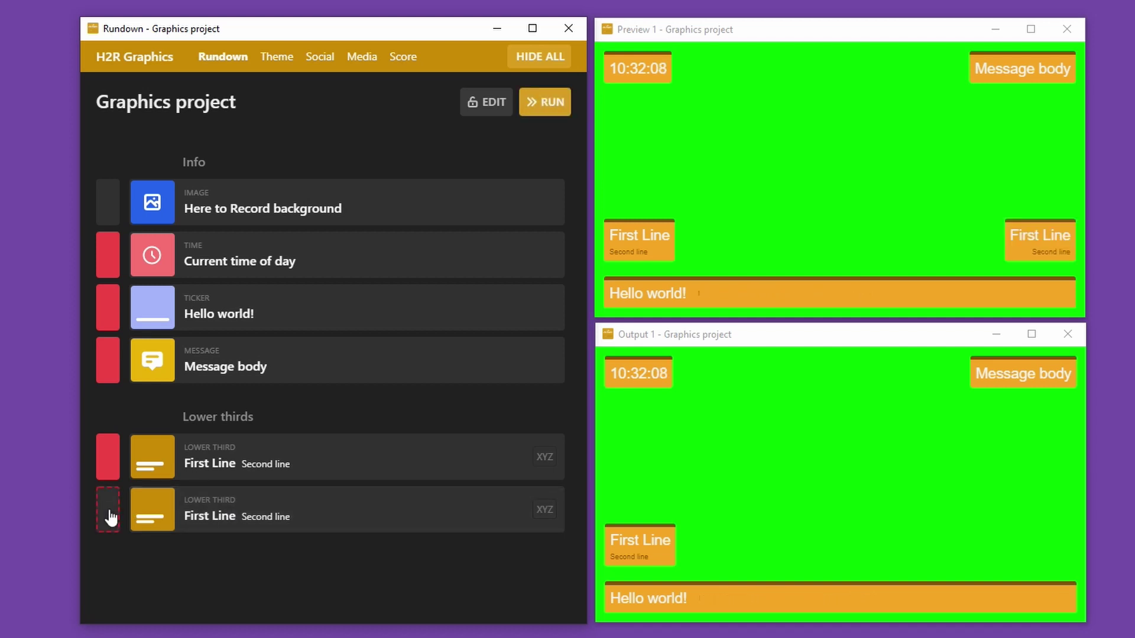
{"action": "left_click", "coordinate": [111, 518]}
{"action": "left_click", "coordinate": [112, 518]}
{"action": "left_click", "coordinate": [112, 518]}
{"action": "left_click", "coordinate": [112, 518]}
{"action": "left_click", "coordinate": [112, 518]}
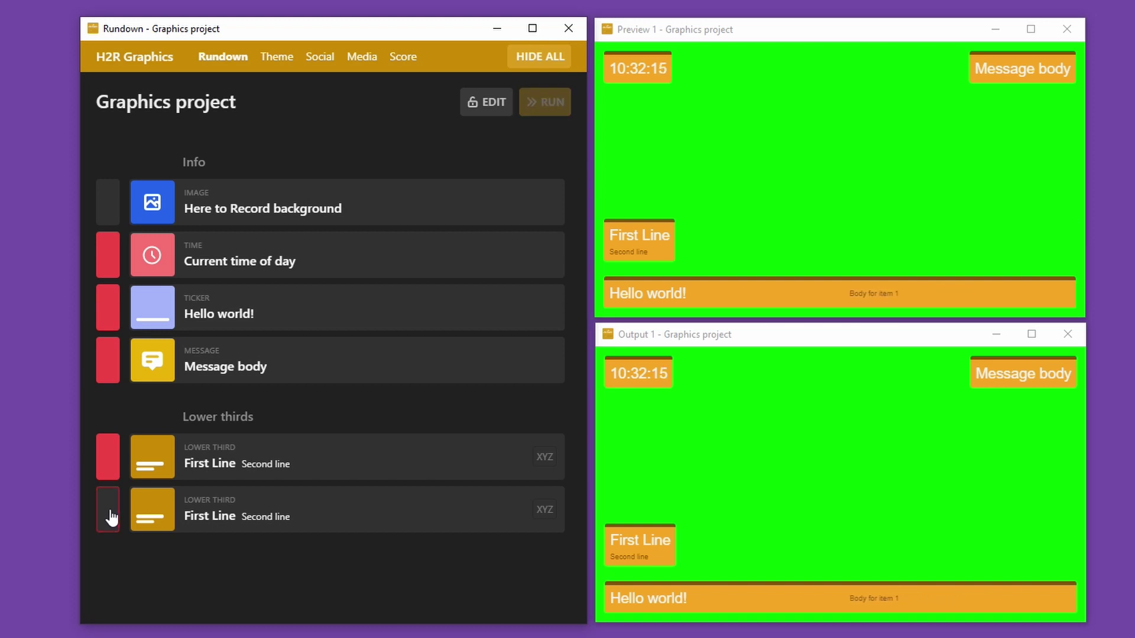
{"action": "left_click", "coordinate": [112, 518]}
{"action": "left_click", "coordinate": [112, 518]}
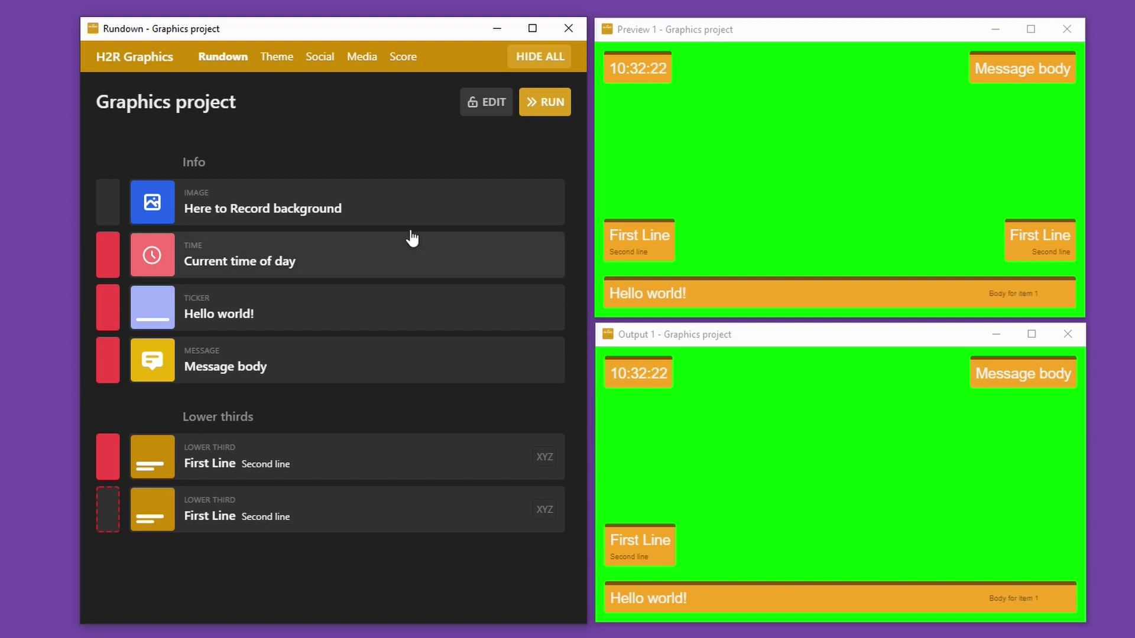
- Take the cued second lower third live with RUN, then cue and RUN it off again
{"action": "left_click", "coordinate": [554, 107]}
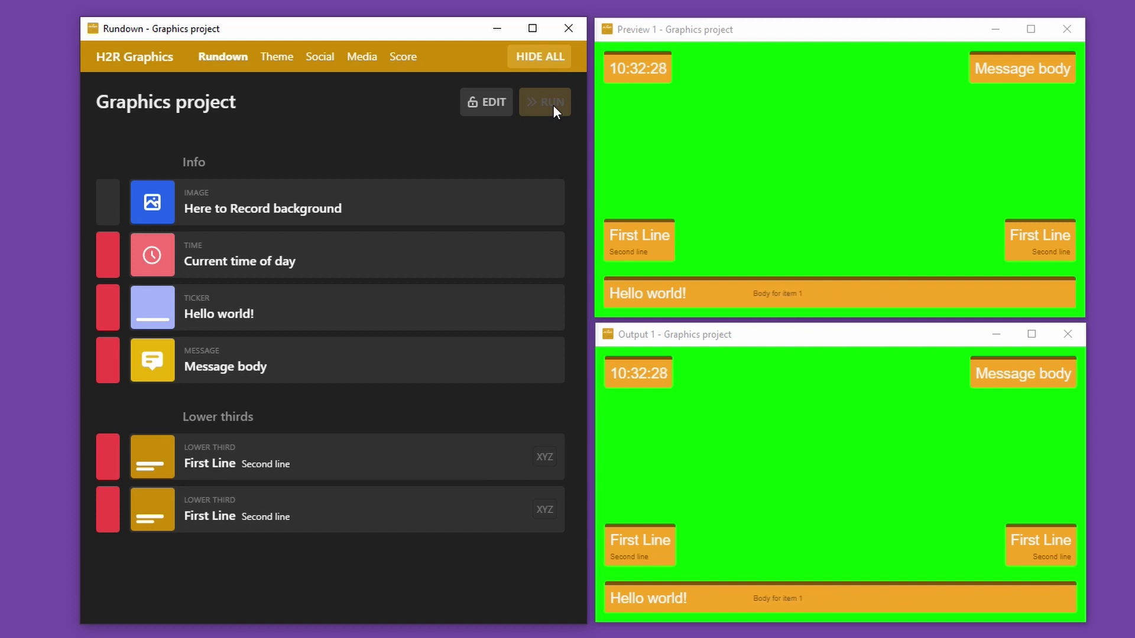
{"action": "left_click", "coordinate": [109, 508]}
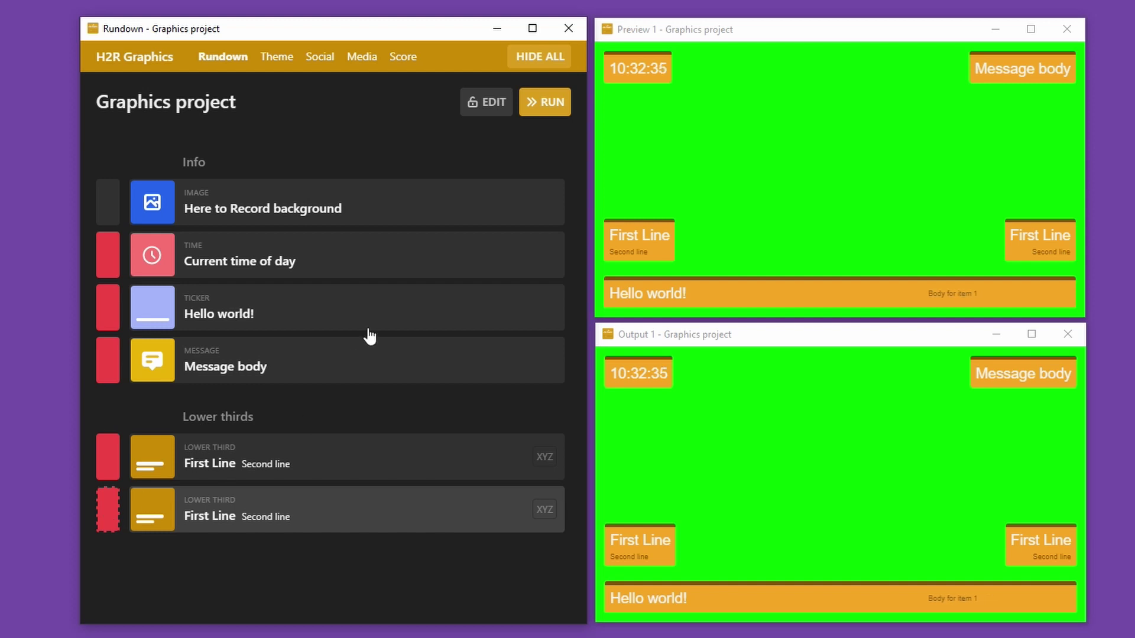
{"action": "left_click", "coordinate": [554, 107]}
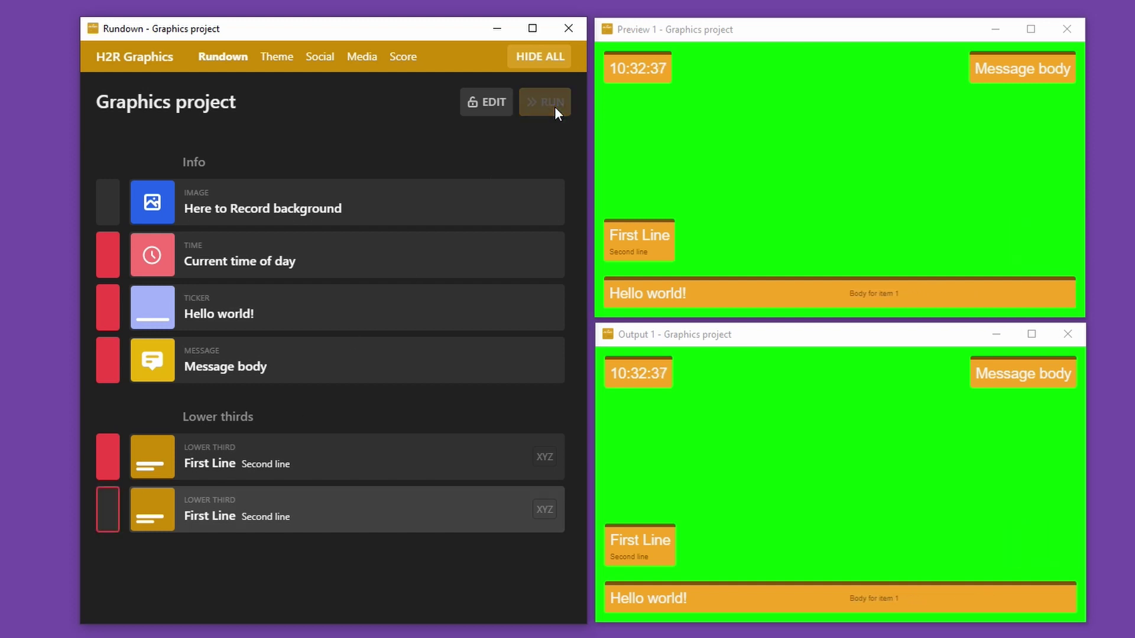
- Take the first lower third, message, ticker and clock off air
{"action": "left_click", "coordinate": [256, 456]}
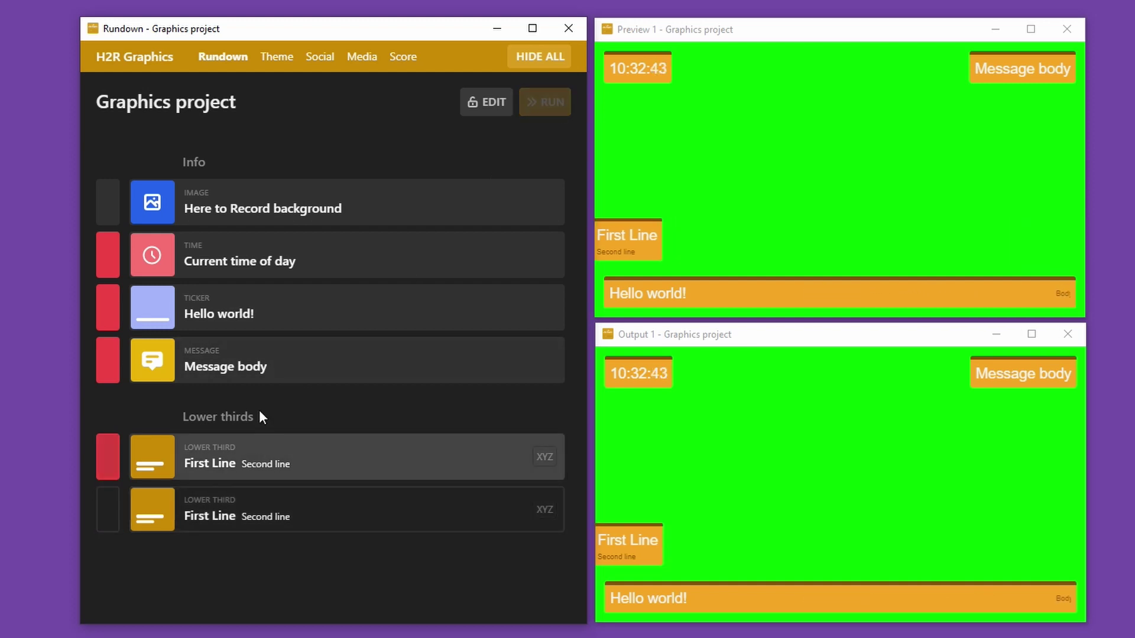
{"action": "left_click", "coordinate": [273, 360]}
{"action": "left_click", "coordinate": [276, 319]}
{"action": "left_click", "coordinate": [167, 271]}
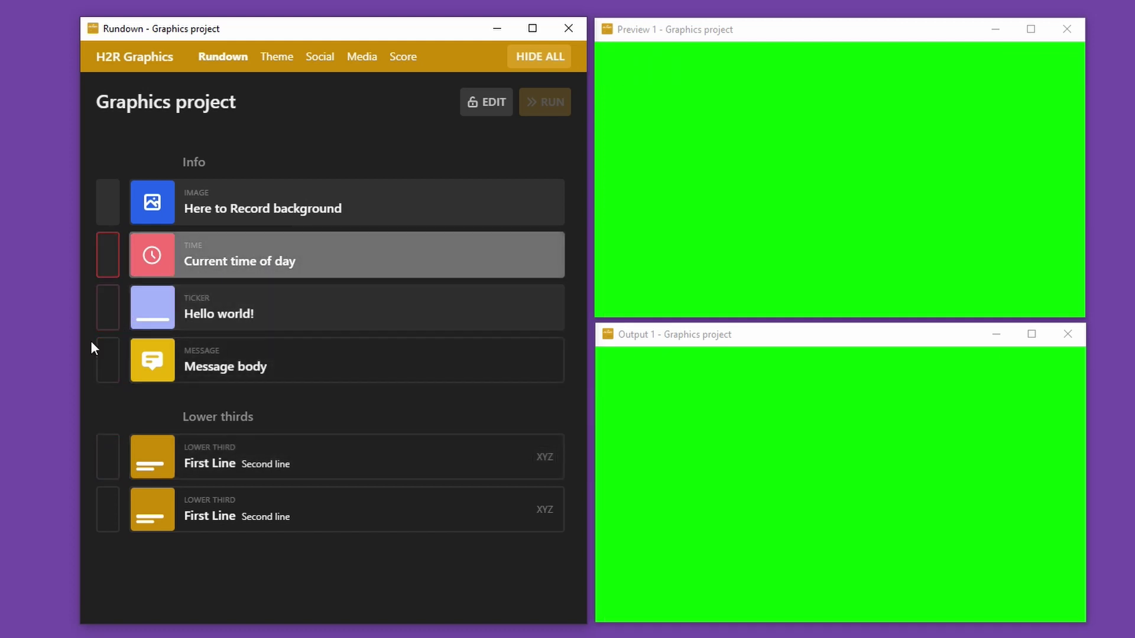
- Cue both lower thirds and the message, RUN them live, then take all three off air
{"action": "left_click", "coordinate": [111, 456]}
{"action": "left_click", "coordinate": [110, 512]}
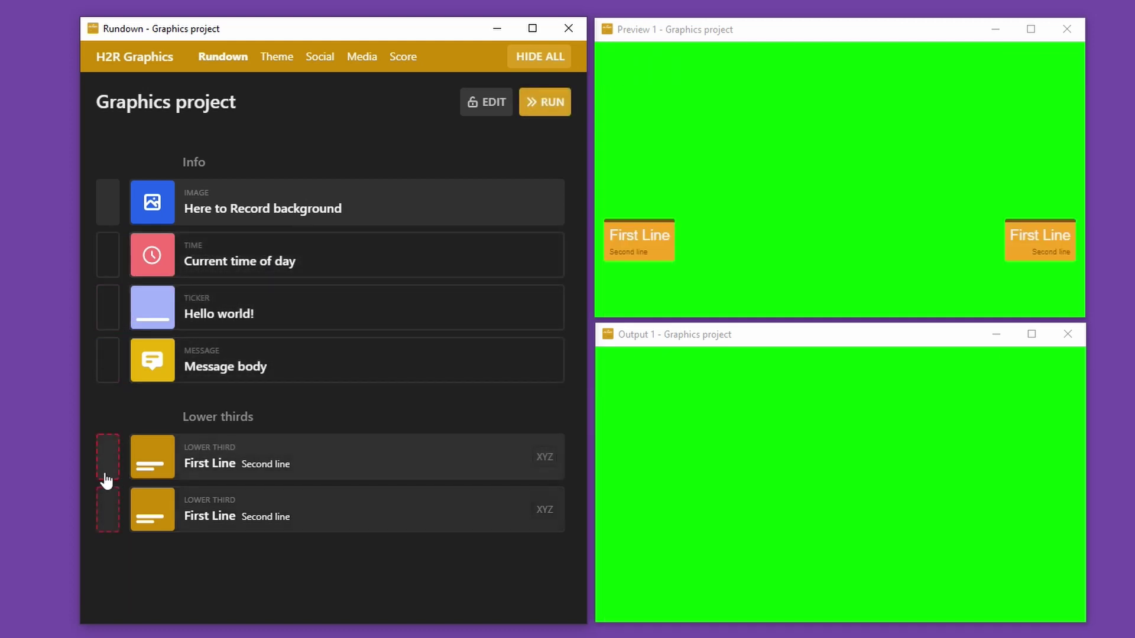
{"action": "left_click", "coordinate": [110, 373]}
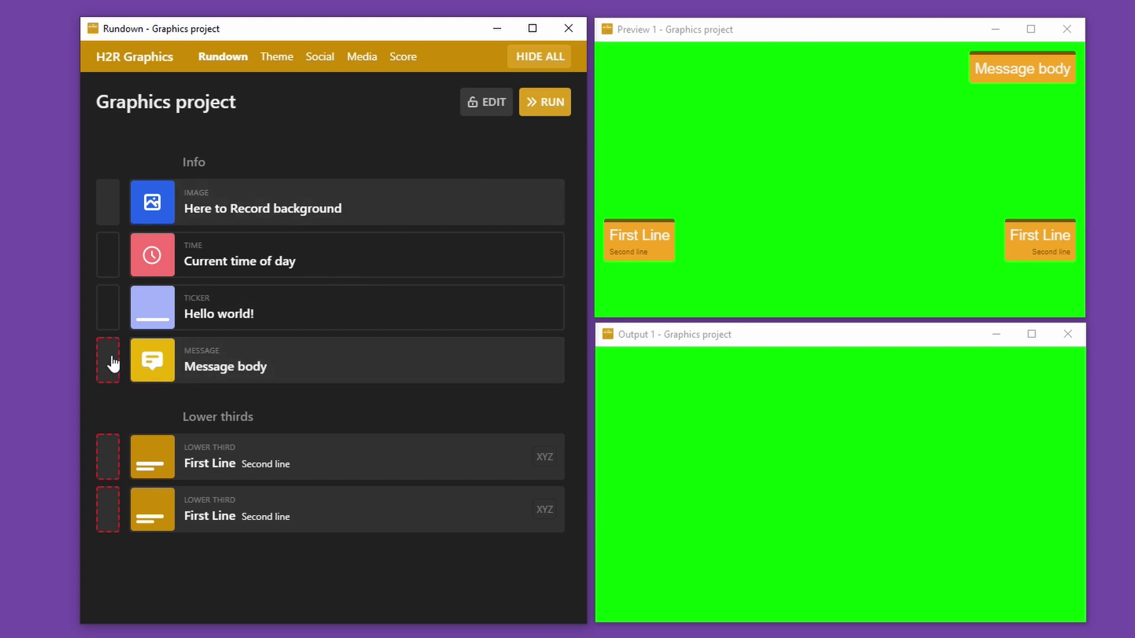
{"action": "left_click", "coordinate": [540, 102]}
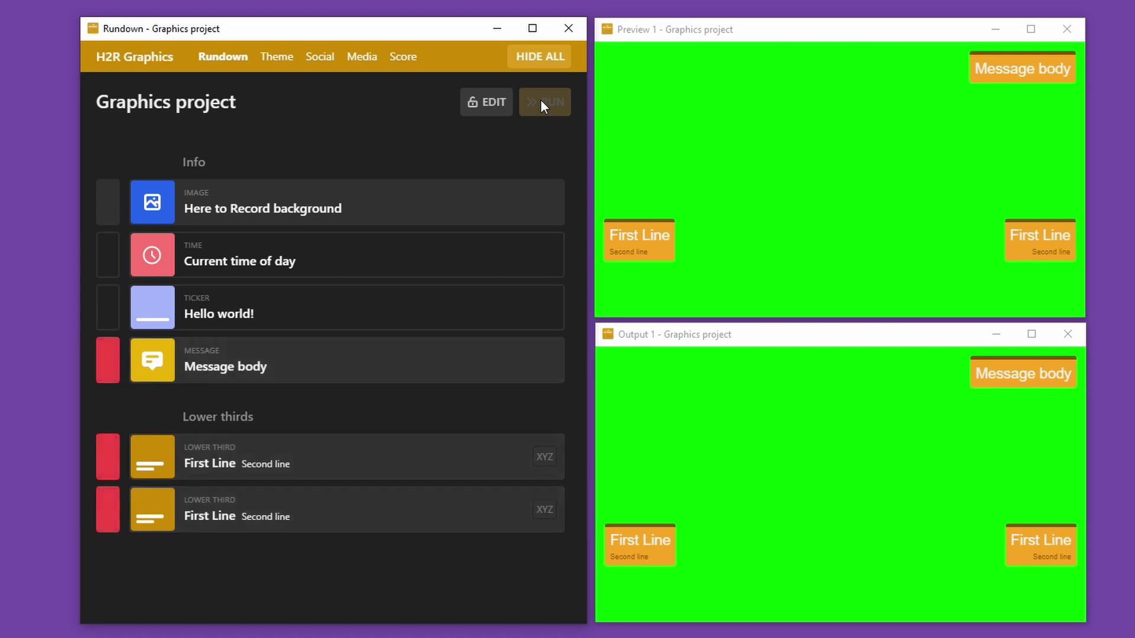
{"action": "left_click", "coordinate": [374, 342]}
{"action": "left_click", "coordinate": [312, 441]}
{"action": "left_click", "coordinate": [286, 507]}
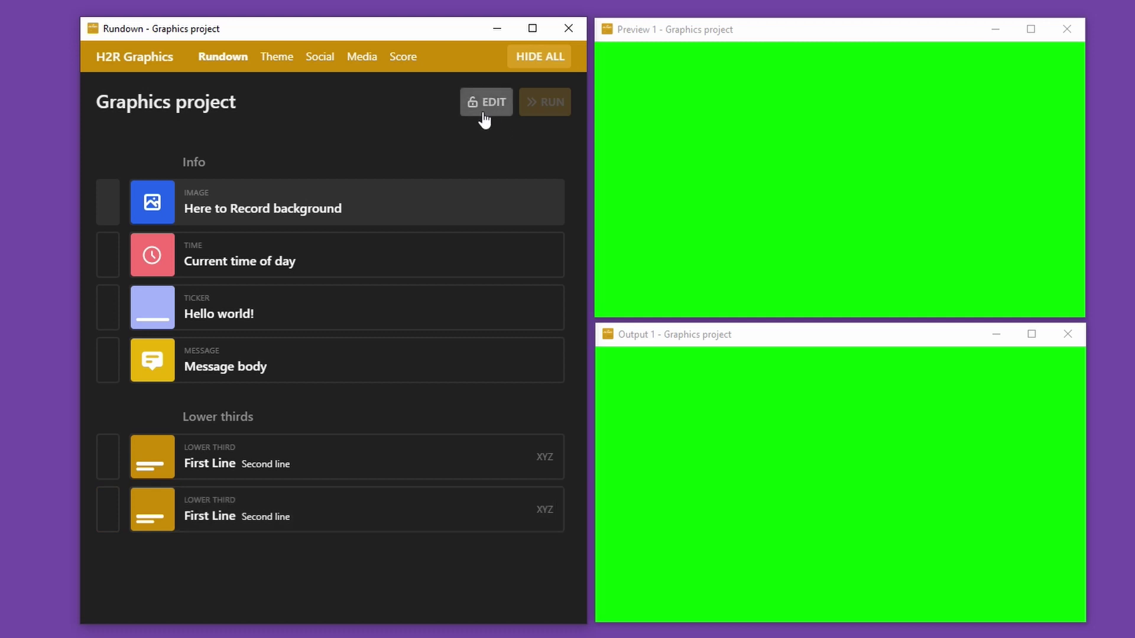
- Change the second lower third to the presenter's name over 'Here to Record' and put it on air
{"action": "left_click", "coordinate": [484, 112]}
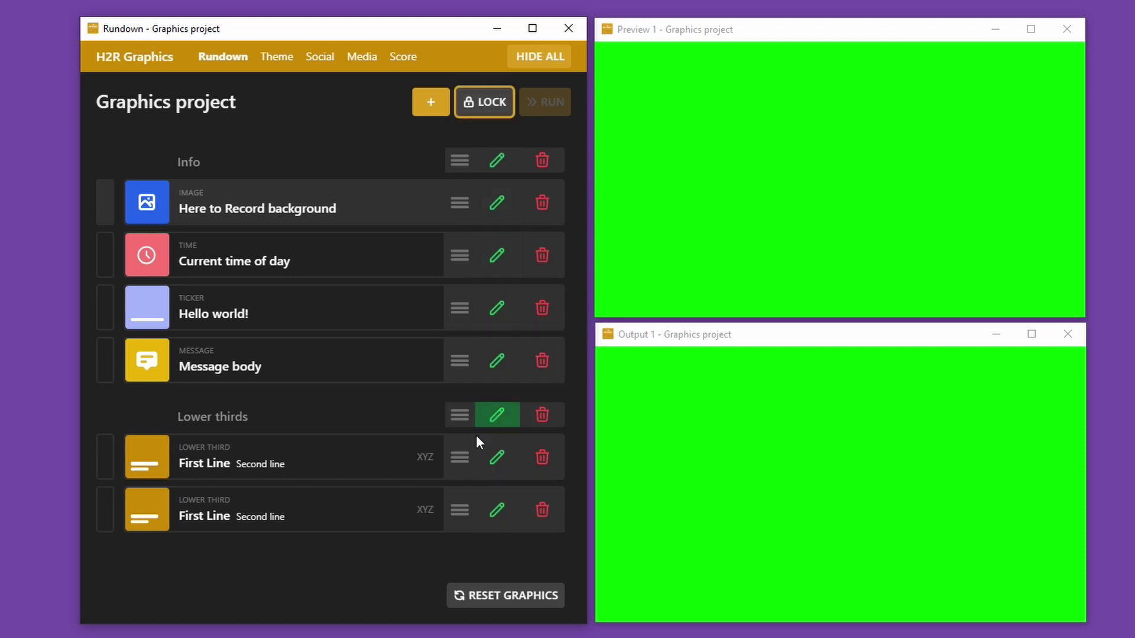
{"action": "mouse_move", "coordinate": [452, 510]}
{"action": "left_mouse_down"}
{"action": "mouse_move", "coordinate": [451, 362]}
{"action": "mouse_move", "coordinate": [456, 524]}
{"action": "left_mouse_up"}
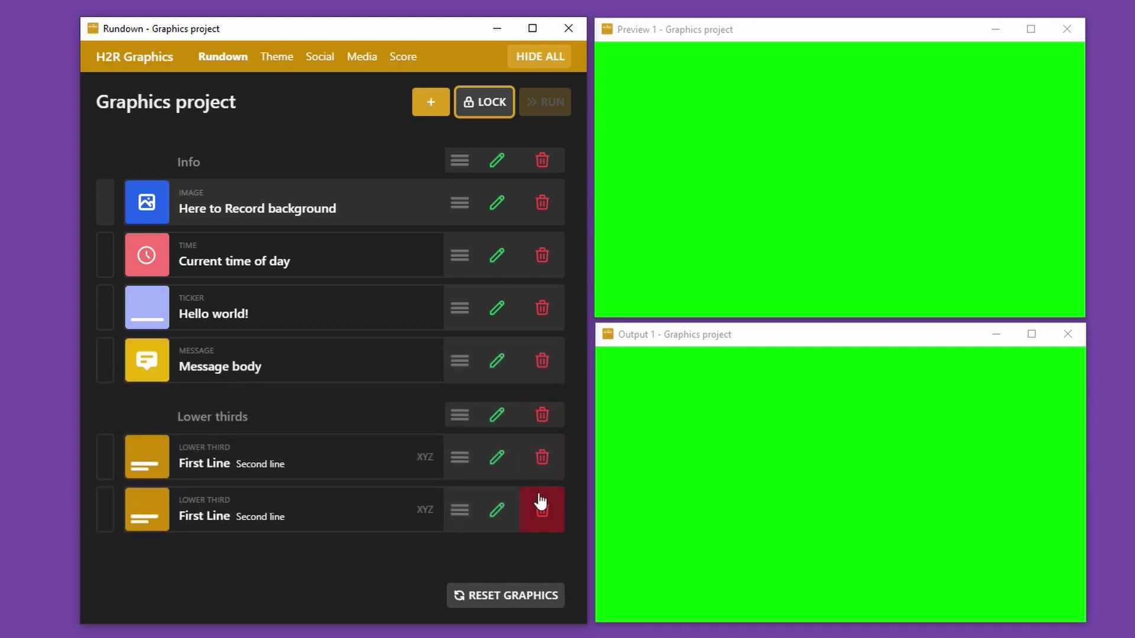
{"action": "left_click", "coordinate": [495, 512]}
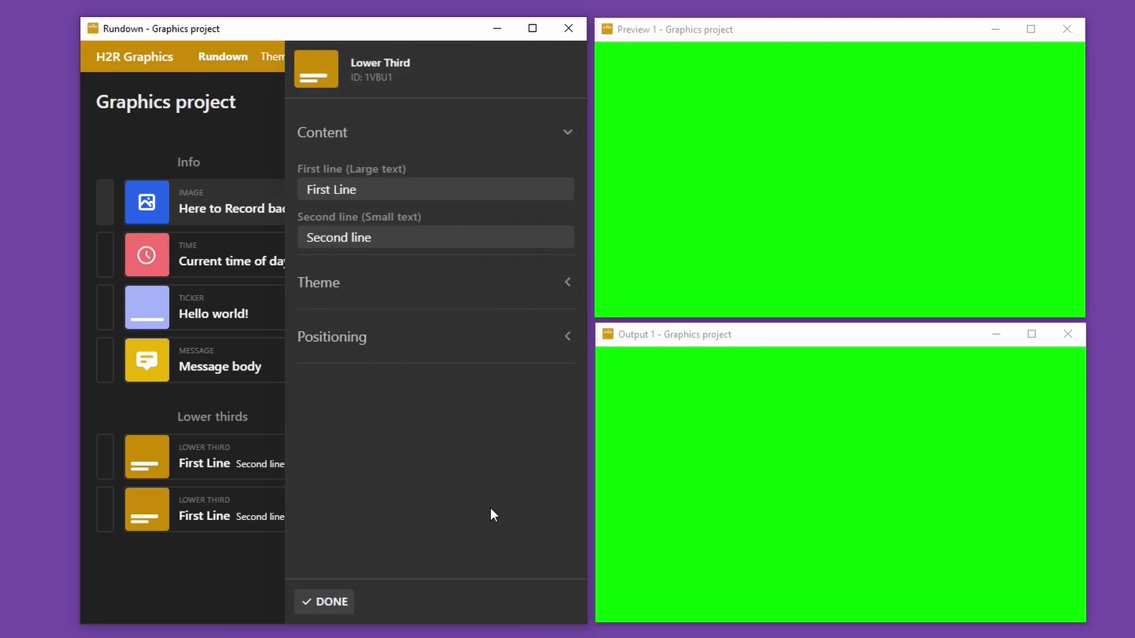
{"action": "left_click_drag", "start_coordinate": [384, 190], "coordinate": [285, 190]}
{"action": "type", "text": "J"}
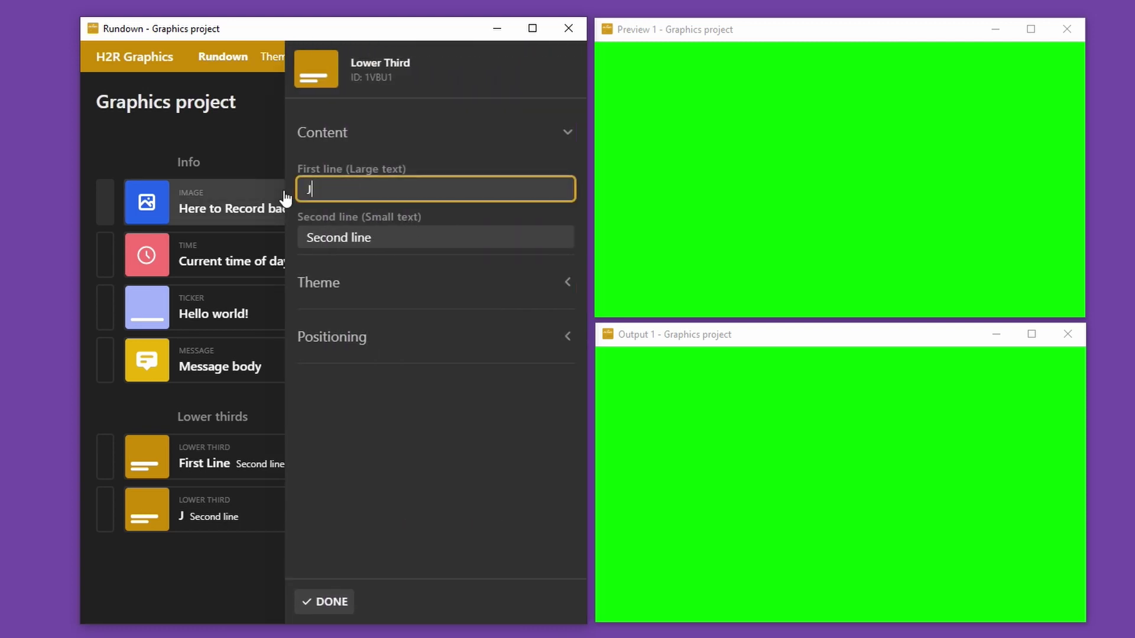
{"action": "type", "text": "ohn Barker"}
{"action": "key", "text": "Tab"}
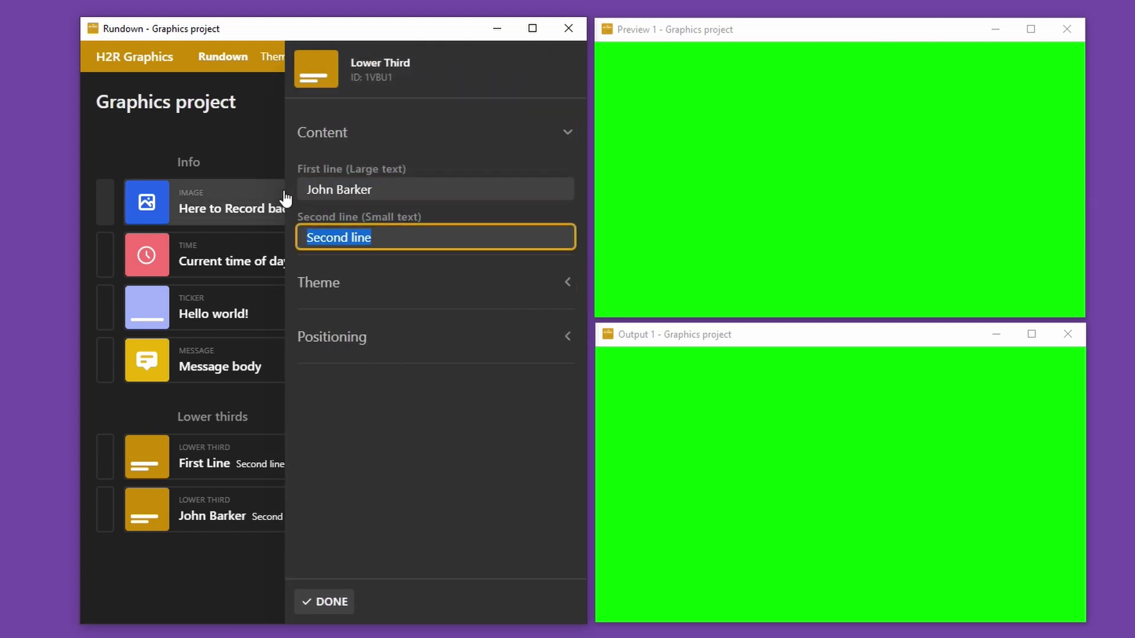
{"action": "type", "text": "Here to Record"}
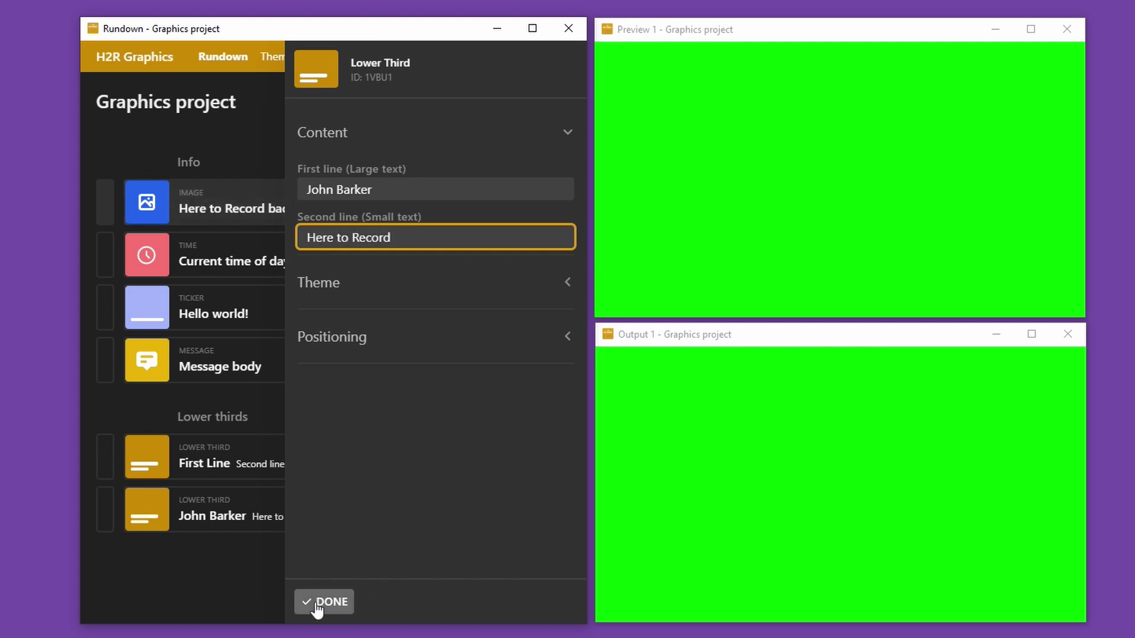
{"action": "left_click", "coordinate": [324, 602]}
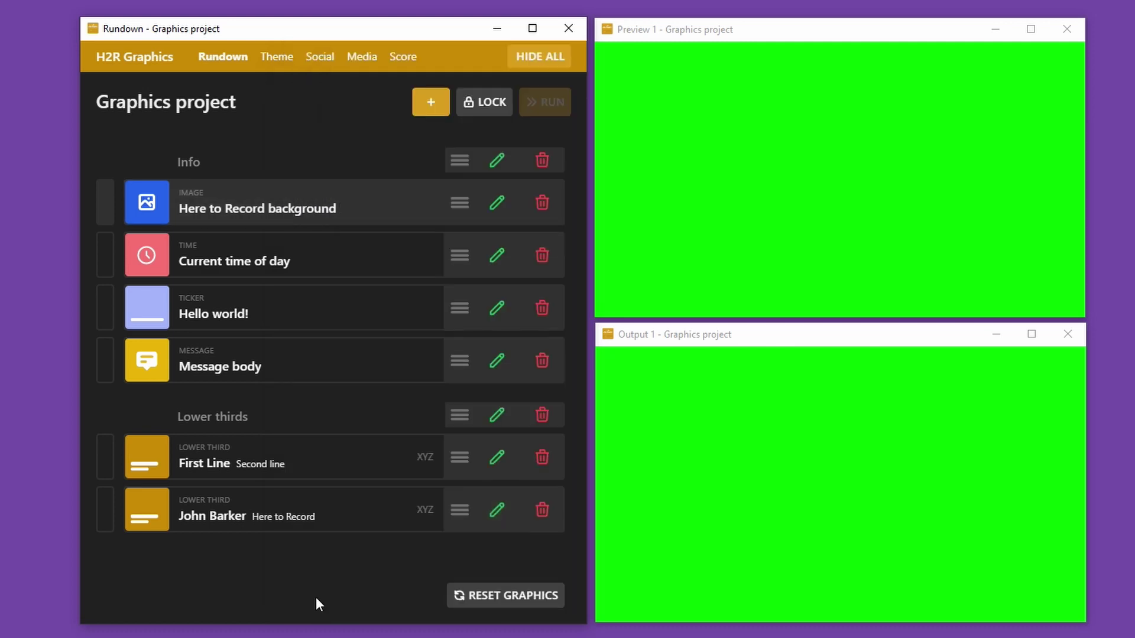
{"action": "left_click", "coordinate": [251, 531]}
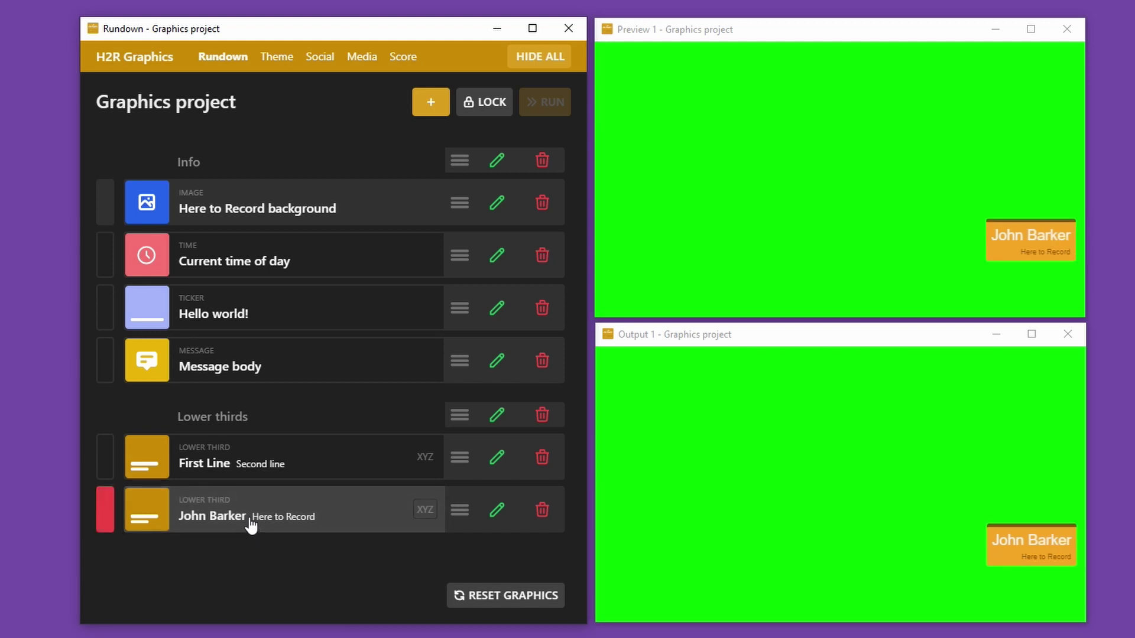
{"action": "left_click", "coordinate": [427, 109]}
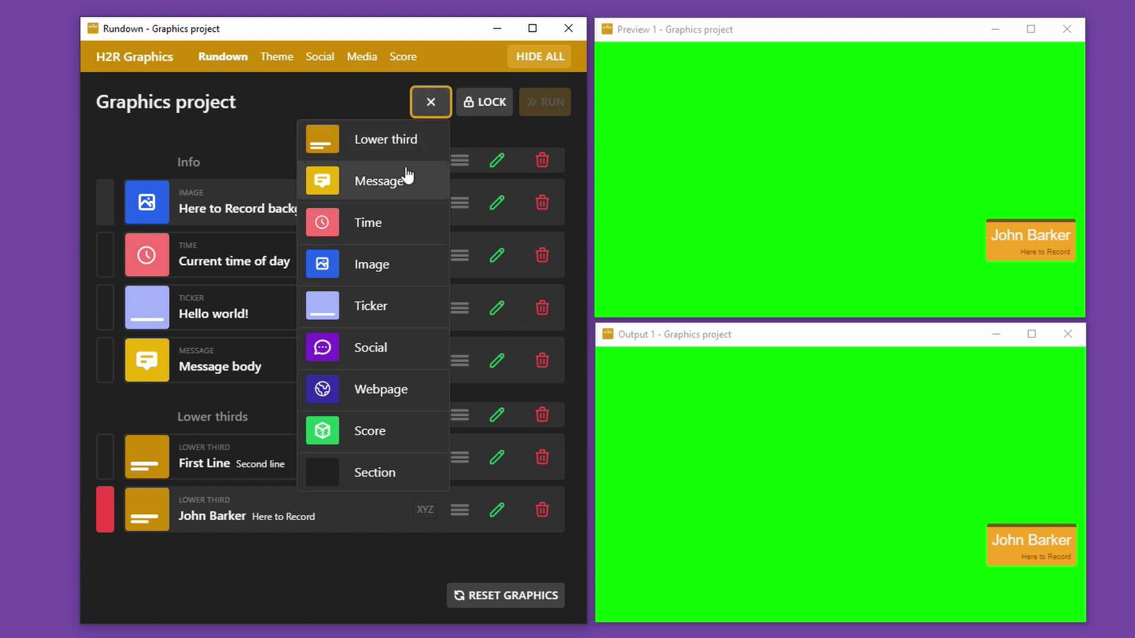
- Add a new Message graphic and replace its 'Message body' text with 'Hello world!'
{"action": "left_click", "coordinate": [388, 189]}
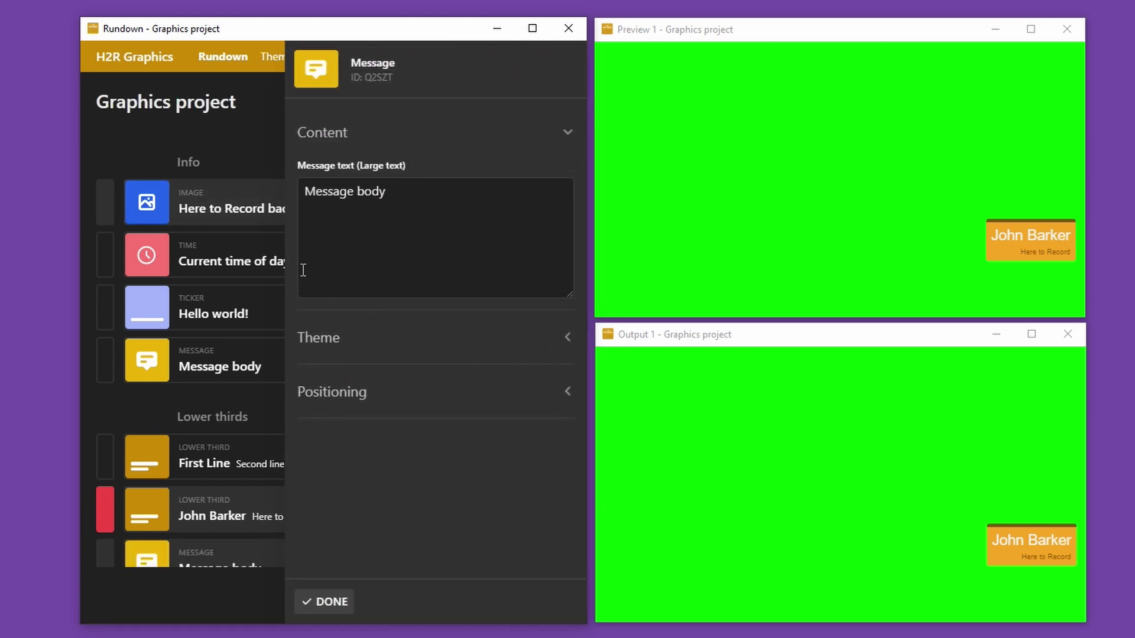
{"action": "key", "text": "ctrl+a"}
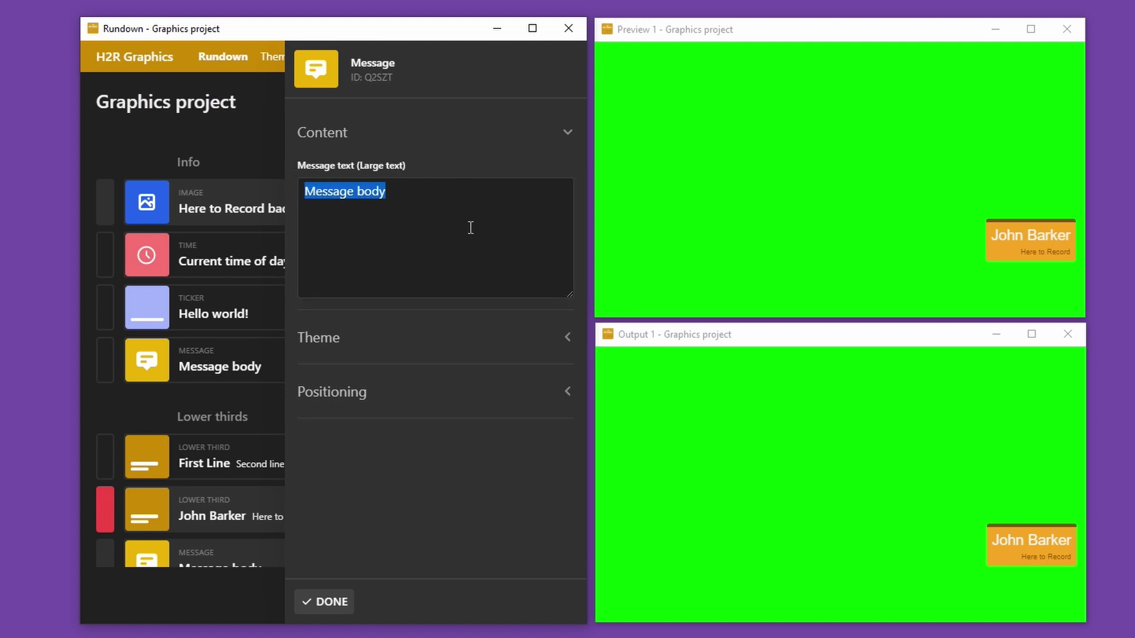
{"action": "type", "text": "Hello world!"}
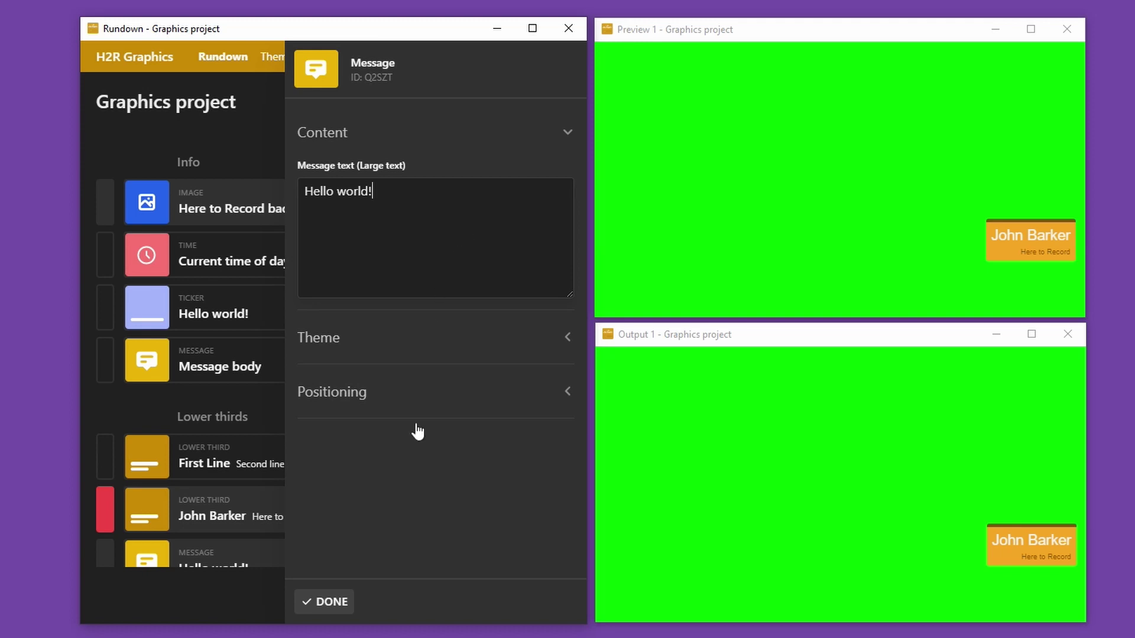
{"action": "scroll", "coordinate": [233, 499], "scroll_direction": "down", "scroll_amount": 1}
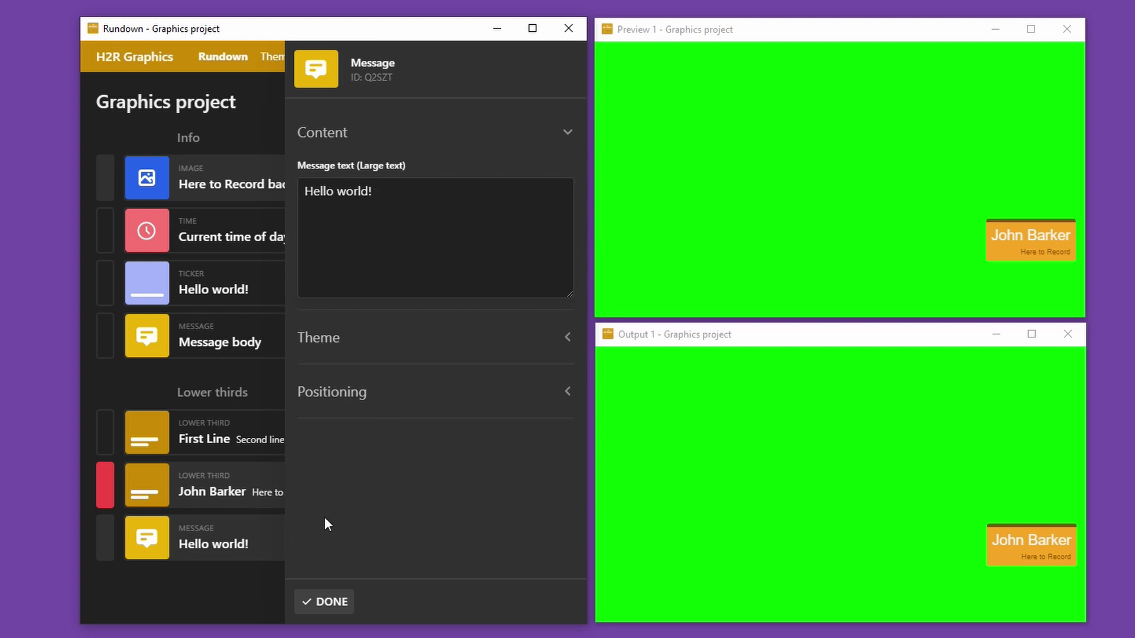
- Put the Hello world! message on air and anchor it to the screen centre
{"action": "double_click", "coordinate": [220, 548]}
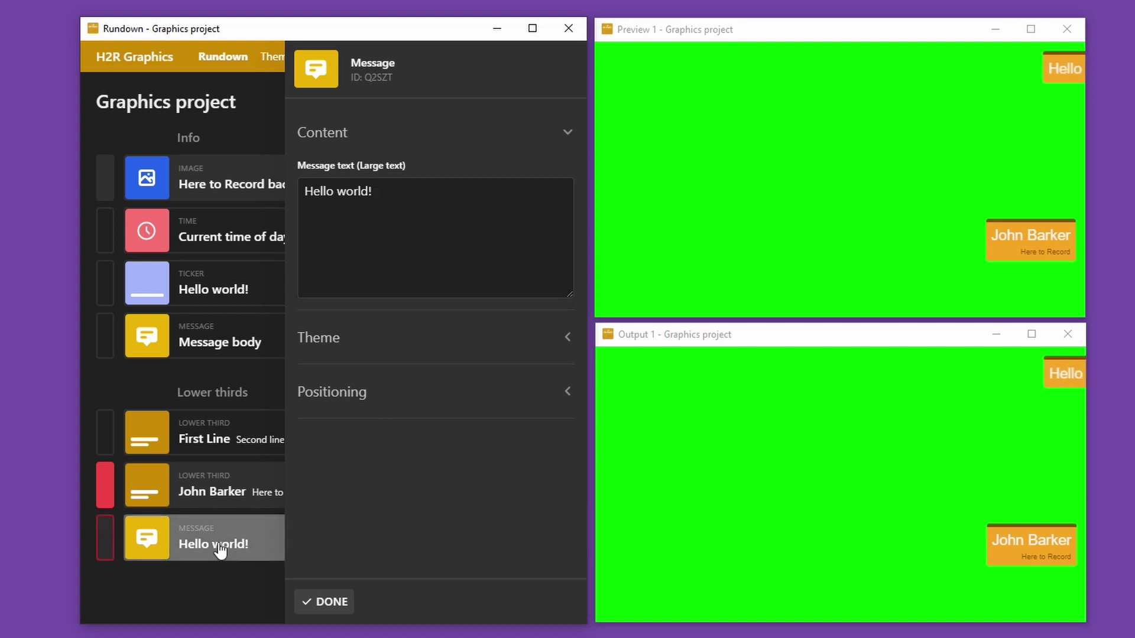
{"action": "left_click", "coordinate": [343, 395]}
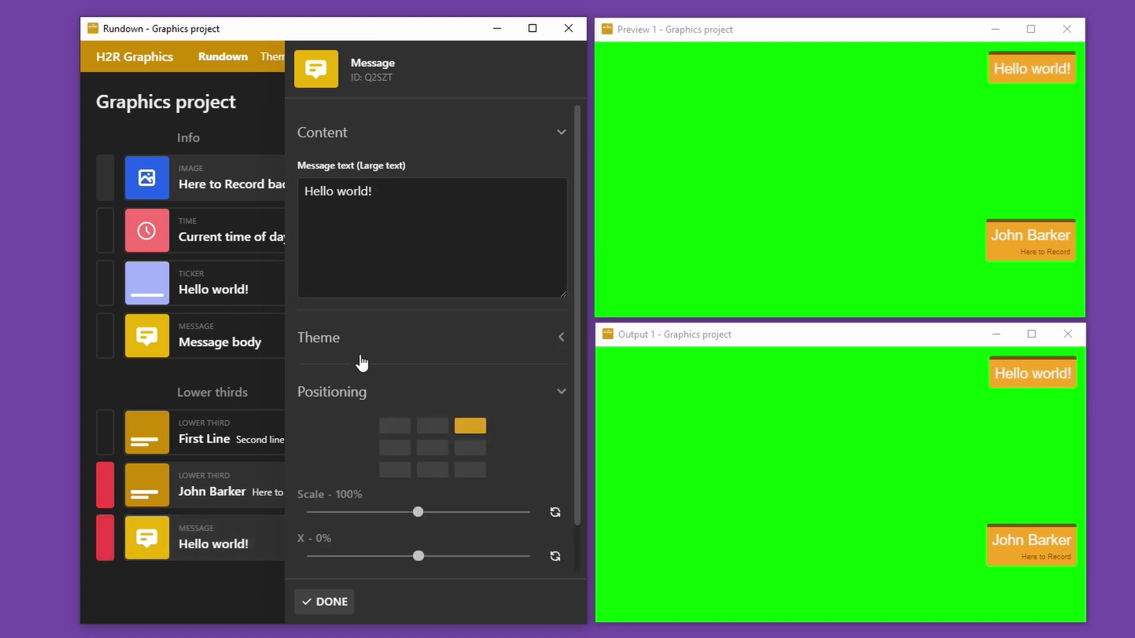
{"action": "scroll", "coordinate": [362, 363], "scroll_direction": "down", "scroll_amount": 1}
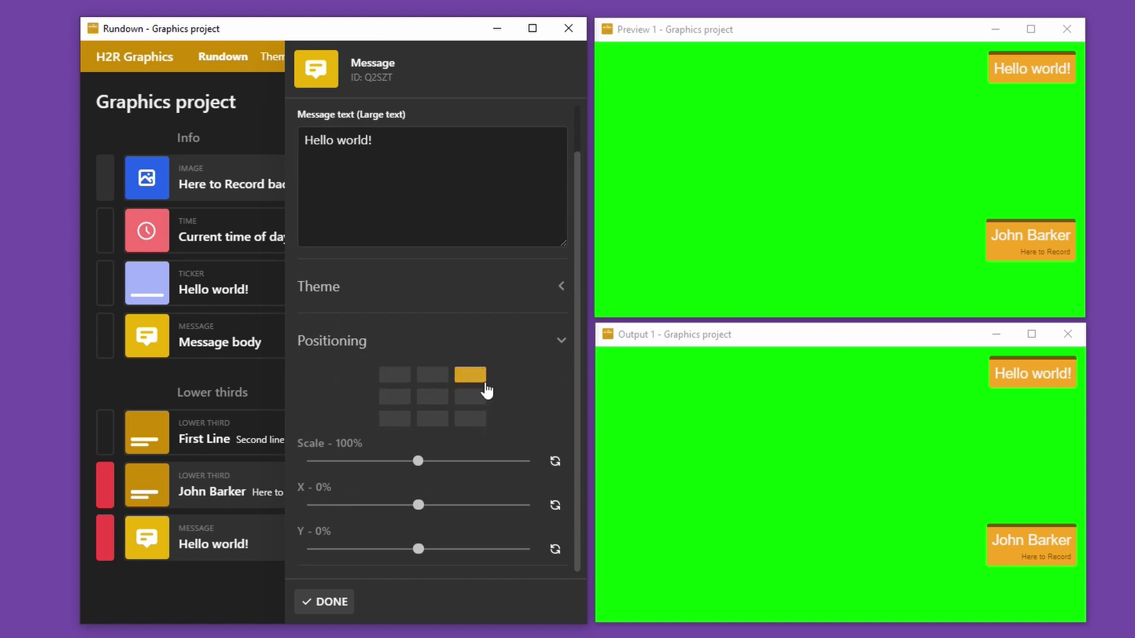
{"action": "left_click", "coordinate": [435, 399]}
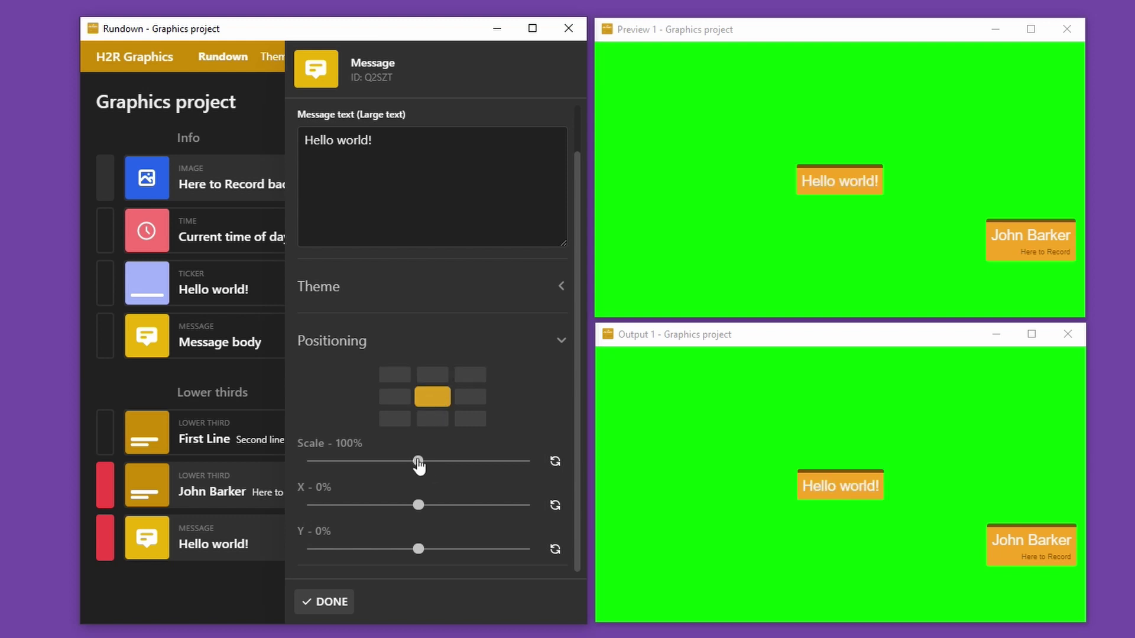
- Try the message's scale and X/Y offsets, then reset them to 100% and 0%
{"action": "mouse_move", "coordinate": [418, 461]}
{"action": "left_mouse_down"}
{"action": "mouse_move", "coordinate": [547, 463]}
{"action": "mouse_move", "coordinate": [309, 463]}
{"action": "mouse_move", "coordinate": [339, 470]}
{"action": "mouse_move", "coordinate": [305, 474]}
{"action": "mouse_move", "coordinate": [421, 469]}
{"action": "left_mouse_up"}
{"action": "left_click", "coordinate": [556, 463]}
{"action": "left_click_drag", "start_coordinate": [418, 506], "coordinate": [403, 506]}
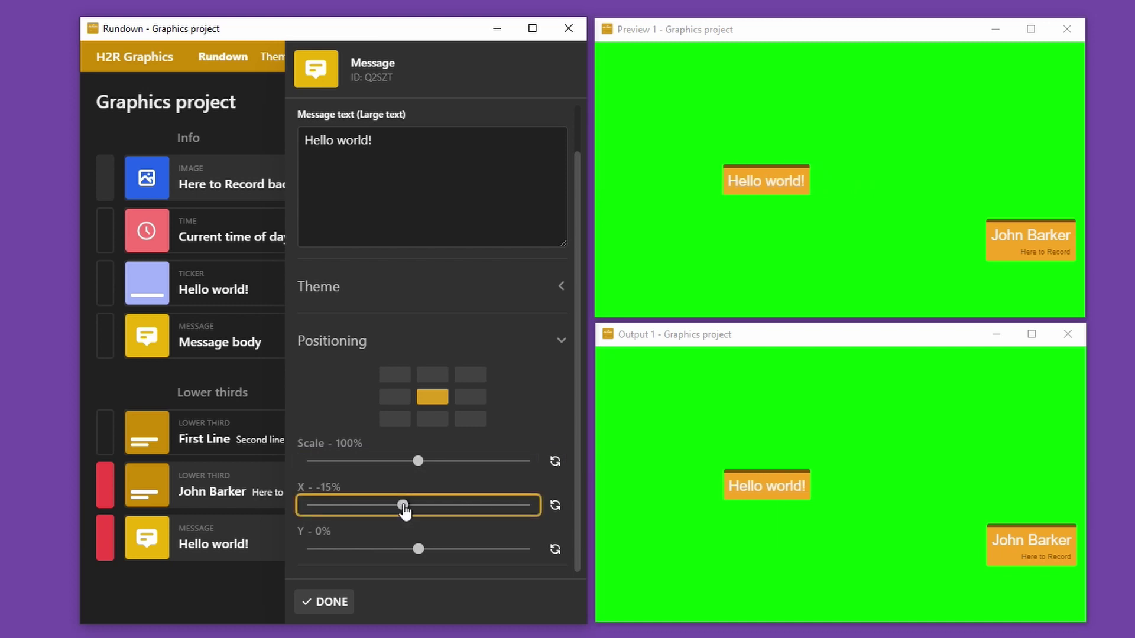
{"action": "mouse_move", "coordinate": [418, 550]}
{"action": "left_mouse_down"}
{"action": "mouse_move", "coordinate": [404, 550]}
{"action": "mouse_move", "coordinate": [419, 550]}
{"action": "left_mouse_up"}
{"action": "left_click_drag", "start_coordinate": [403, 505], "coordinate": [408, 505]}
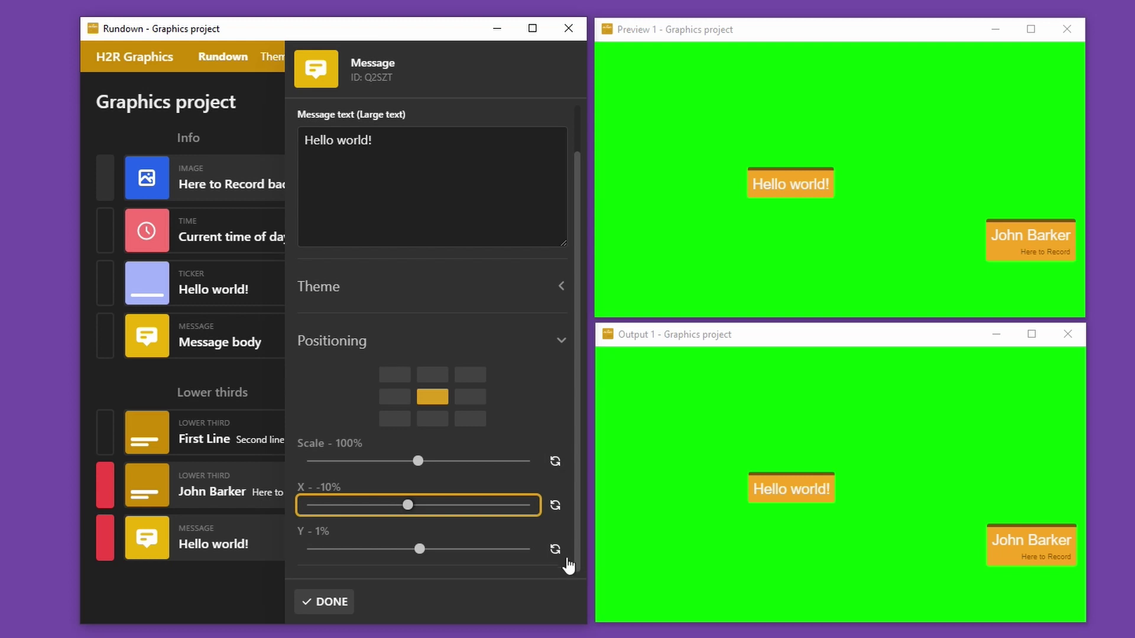
{"action": "left_click", "coordinate": [555, 549]}
{"action": "left_click", "coordinate": [555, 505]}
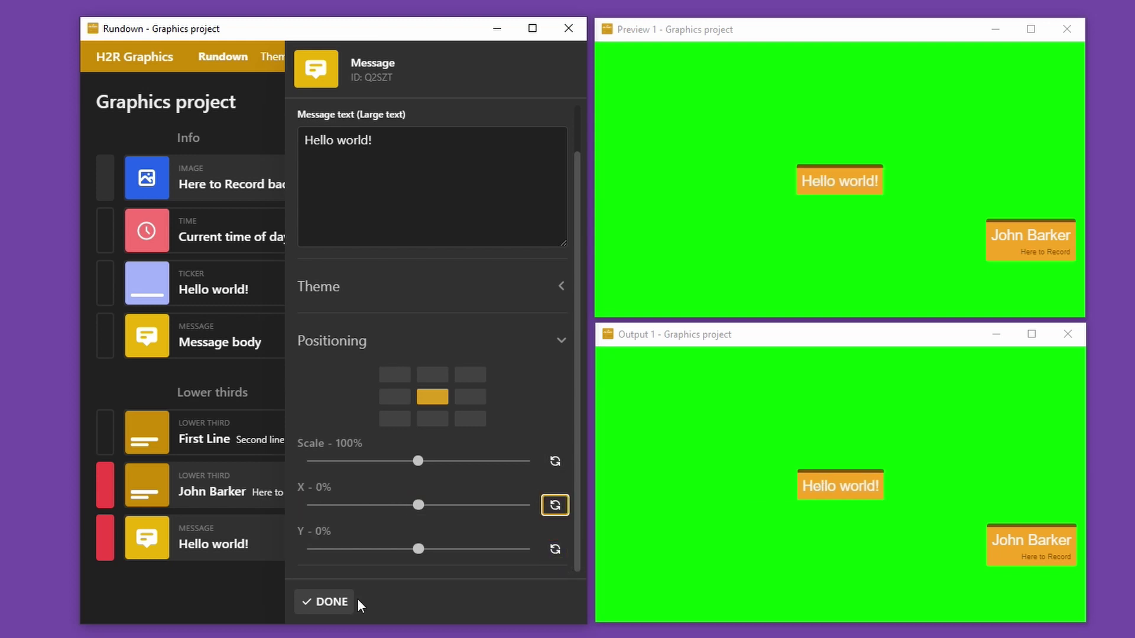
{"action": "left_click", "coordinate": [338, 602]}
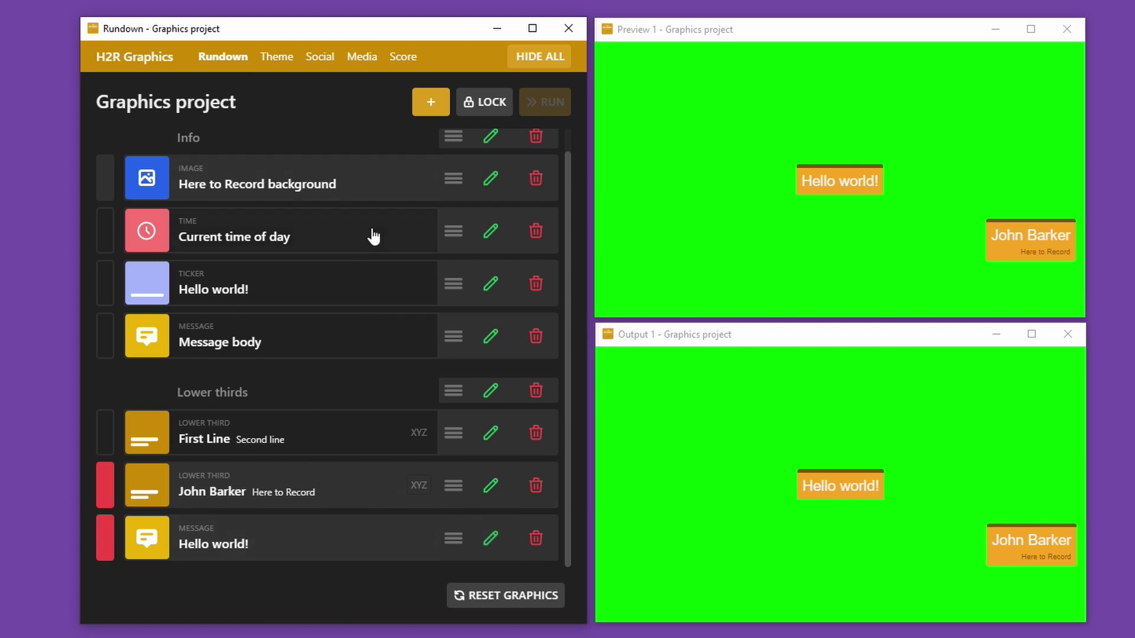
- Lock the rundown and take the name lower third and Hello world! message off air
{"action": "left_click", "coordinate": [492, 103]}
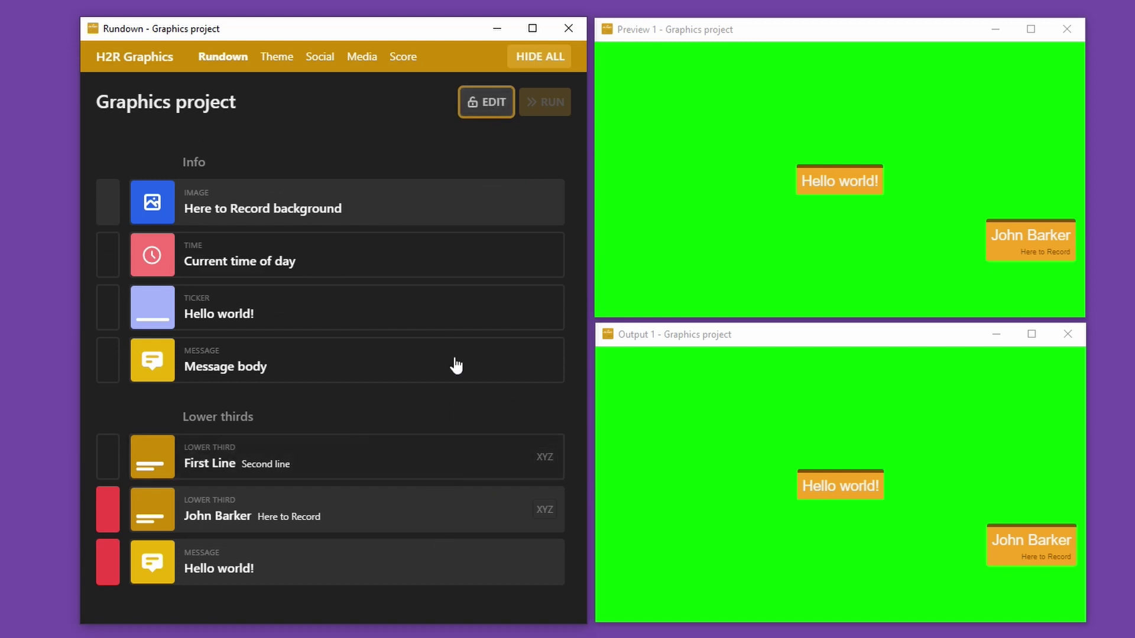
{"action": "left_click", "coordinate": [278, 517]}
{"action": "left_click", "coordinate": [283, 562]}
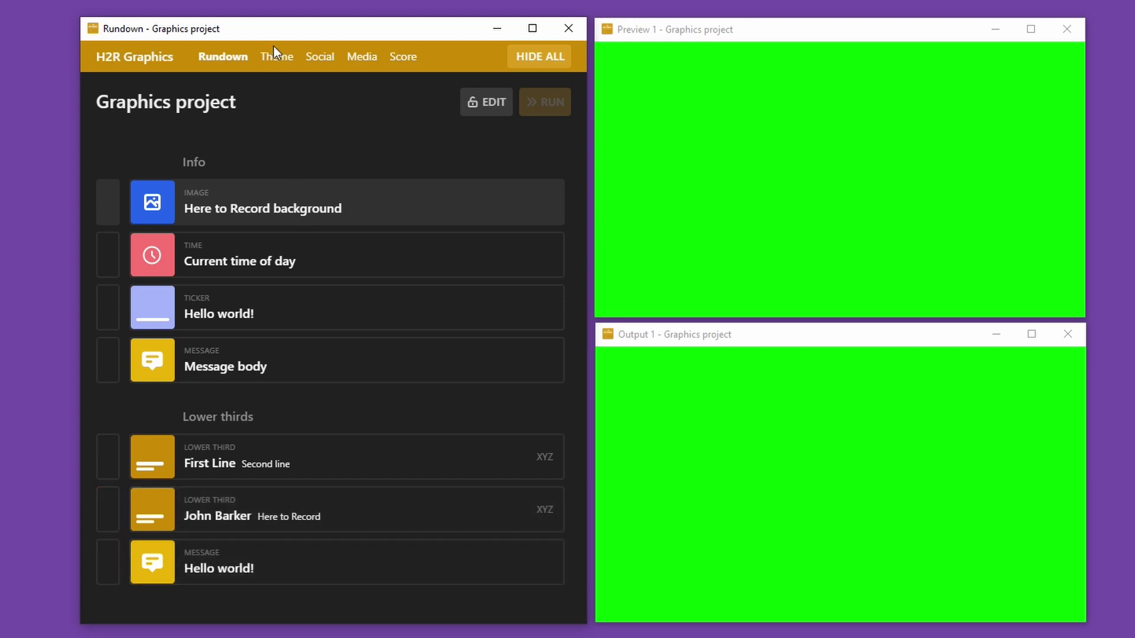
- Open and widen the Theme editor, then switch the theme to H2R Grey
{"action": "left_click", "coordinate": [281, 59]}
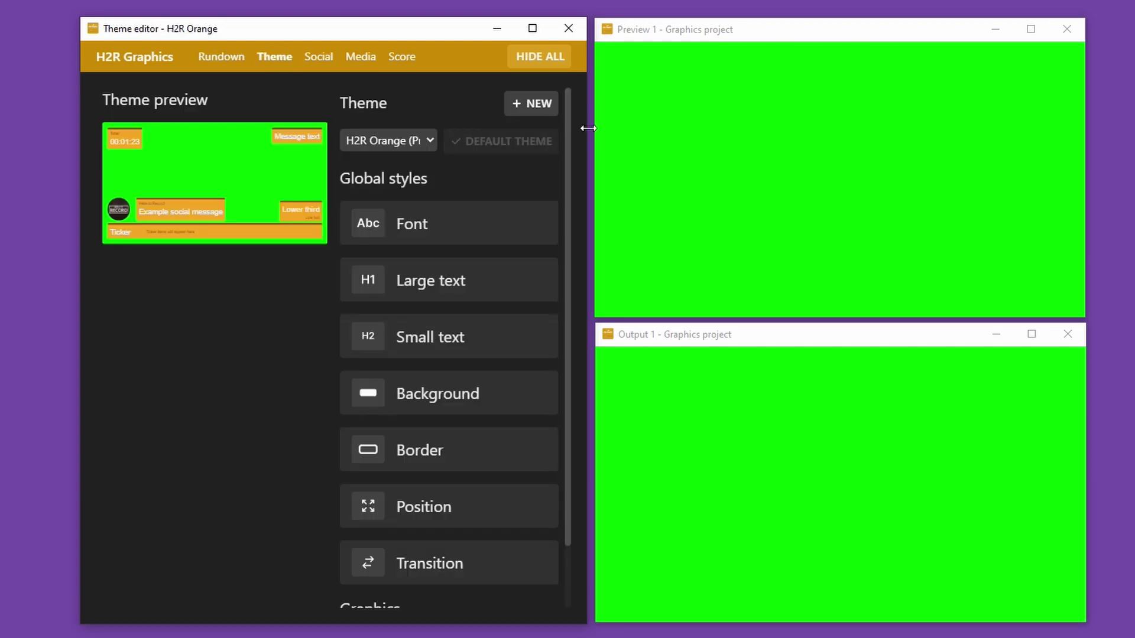
{"action": "left_click_drag", "start_coordinate": [588, 128], "coordinate": [1091, 151]}
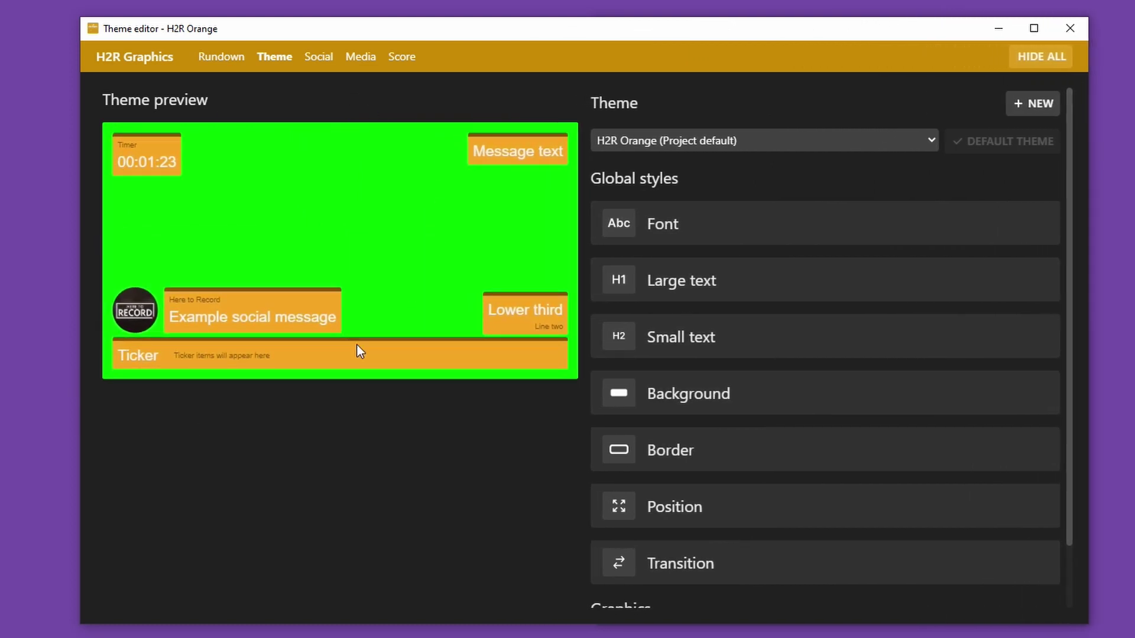
{"action": "scroll", "coordinate": [731, 271], "scroll_direction": "down", "scroll_amount": 3}
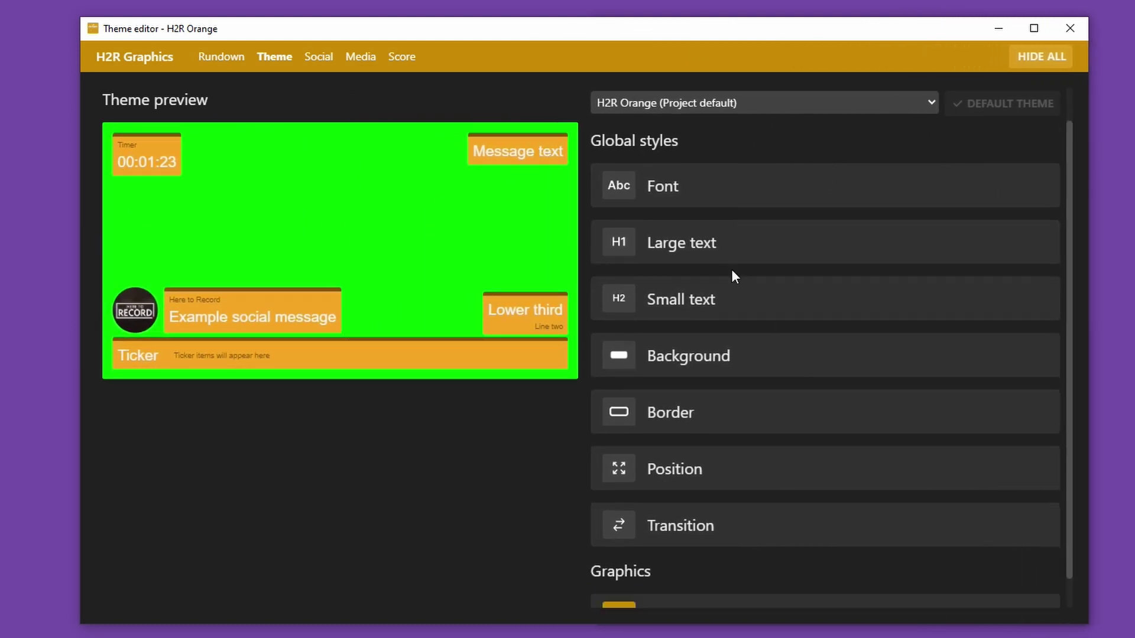
{"action": "scroll", "coordinate": [707, 324], "scroll_direction": "up", "scroll_amount": 3}
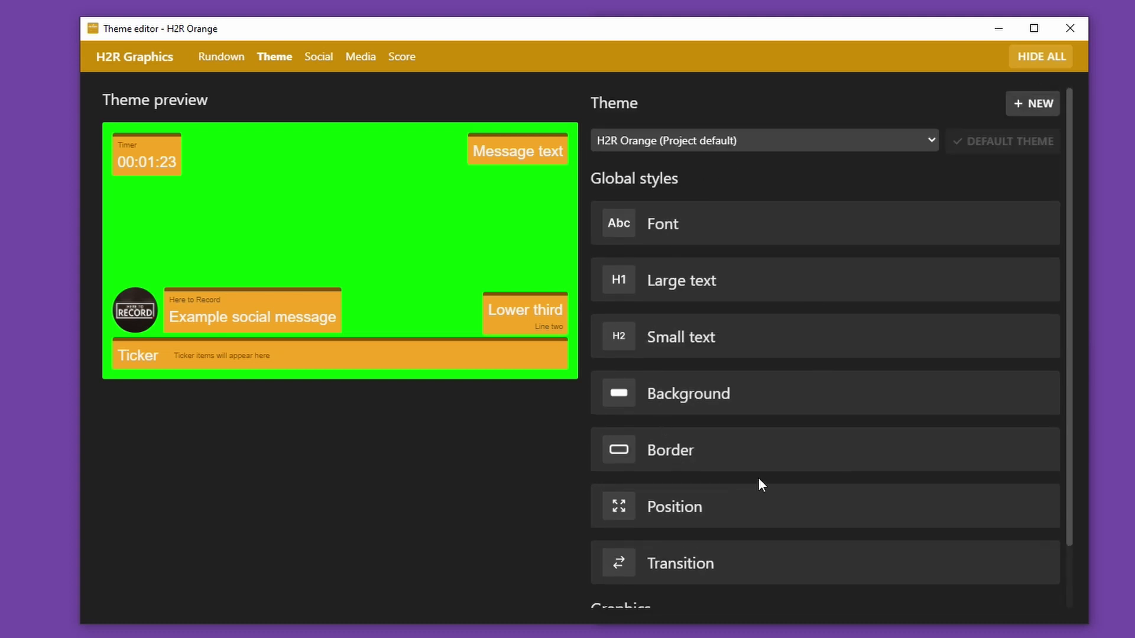
{"action": "left_click", "coordinate": [663, 143]}
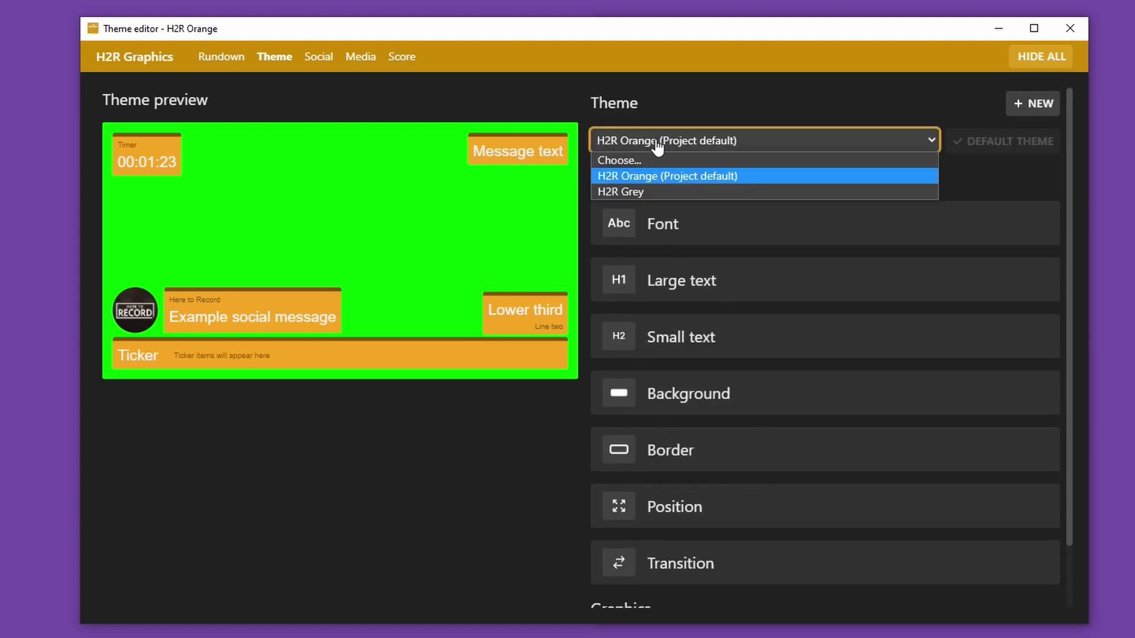
{"action": "left_click", "coordinate": [737, 101]}
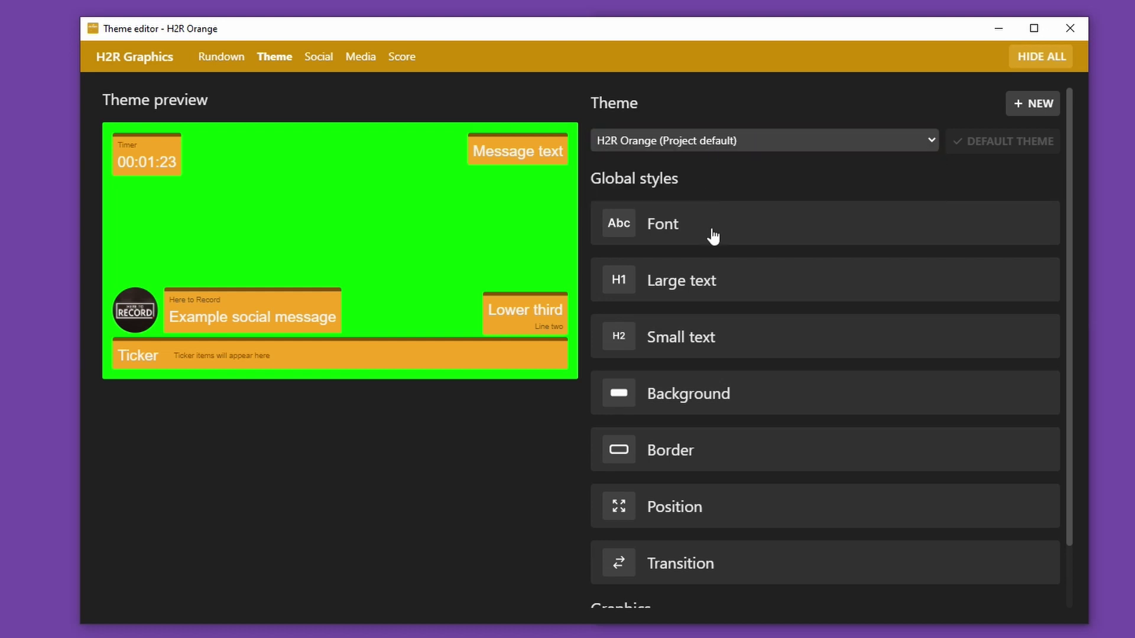
{"action": "left_click", "coordinate": [701, 145]}
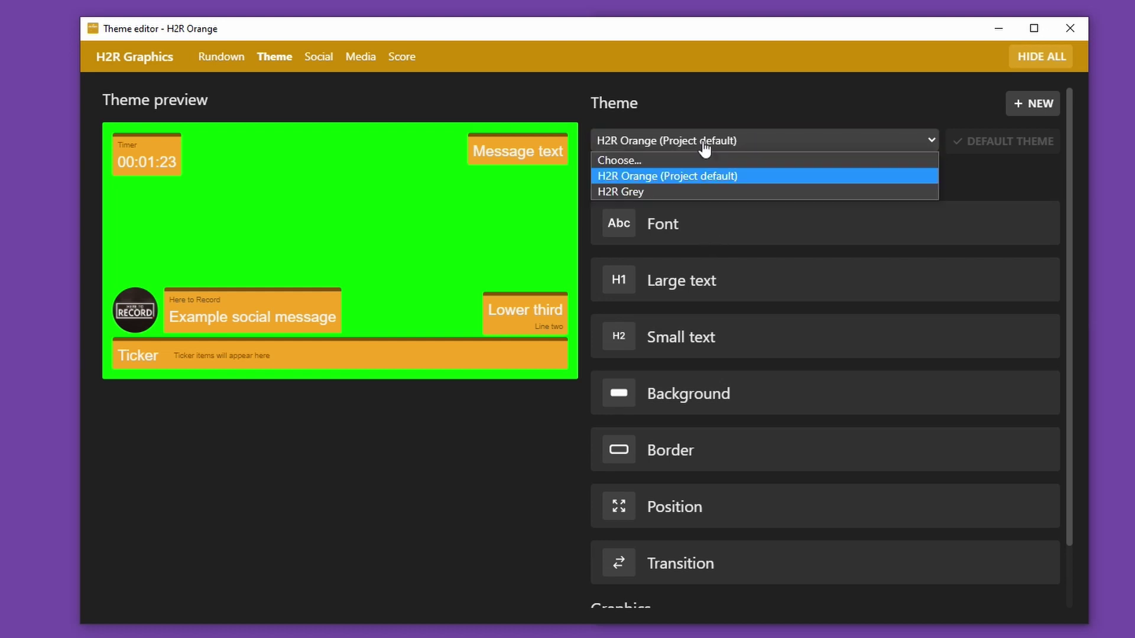
{"action": "left_click", "coordinate": [651, 190]}
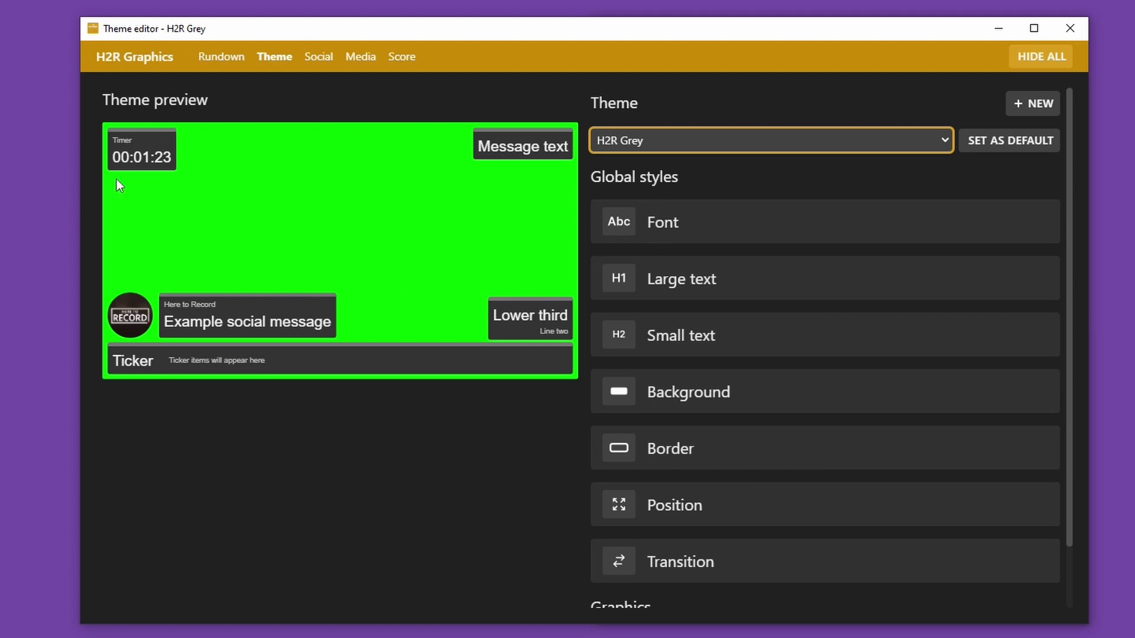
- Set the Grey theme's large text to size 6XL, bold, in red #e70505
{"action": "left_click", "coordinate": [679, 185]}
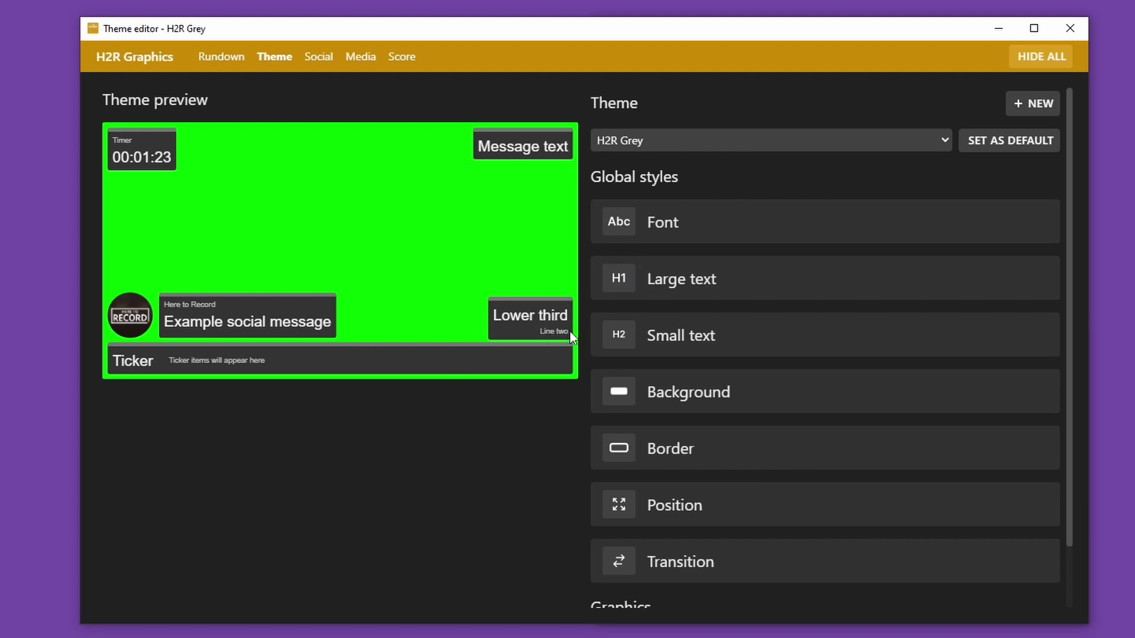
{"action": "left_click", "coordinate": [749, 279]}
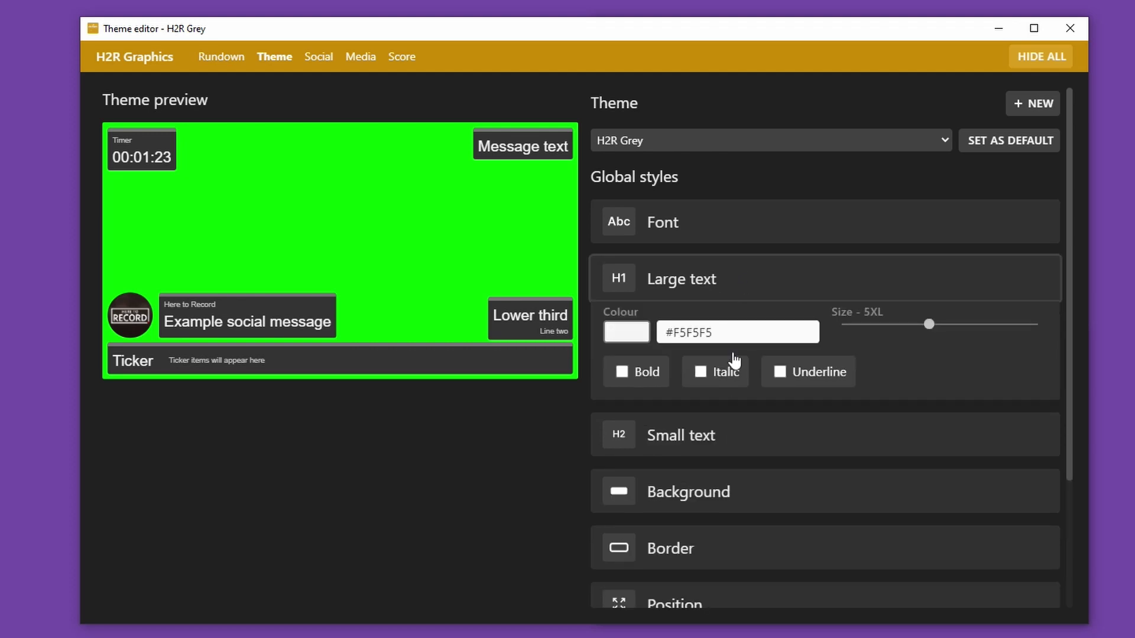
{"action": "mouse_move", "coordinate": [929, 324]}
{"action": "left_mouse_down"}
{"action": "mouse_move", "coordinate": [948, 325]}
{"action": "mouse_move", "coordinate": [907, 325]}
{"action": "mouse_move", "coordinate": [943, 328]}
{"action": "left_mouse_up"}
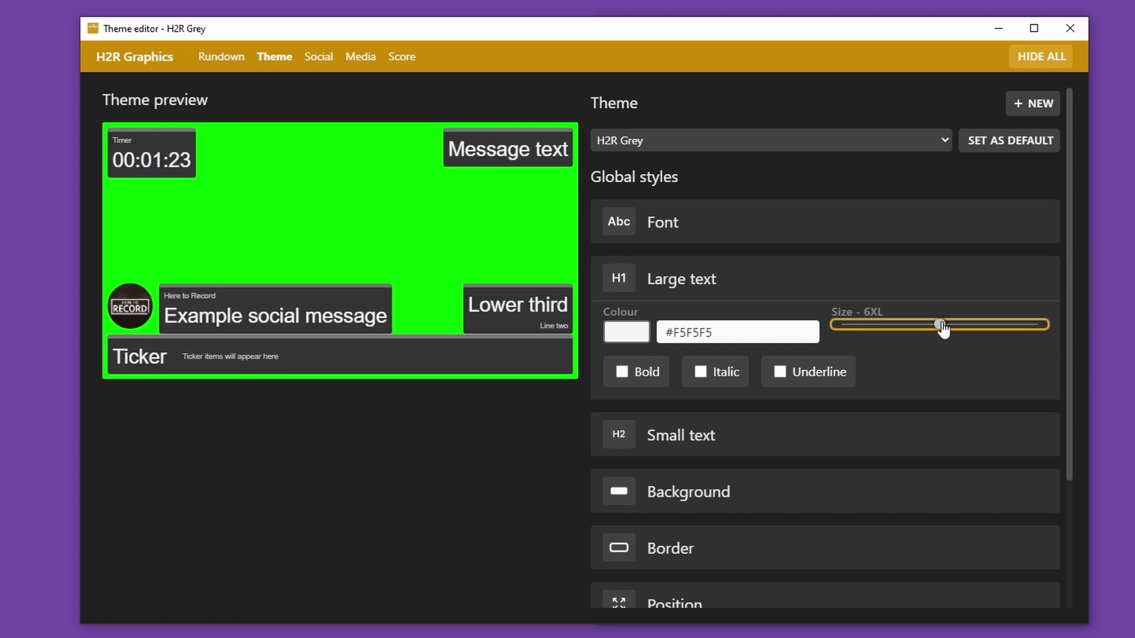
{"action": "left_click", "coordinate": [640, 373]}
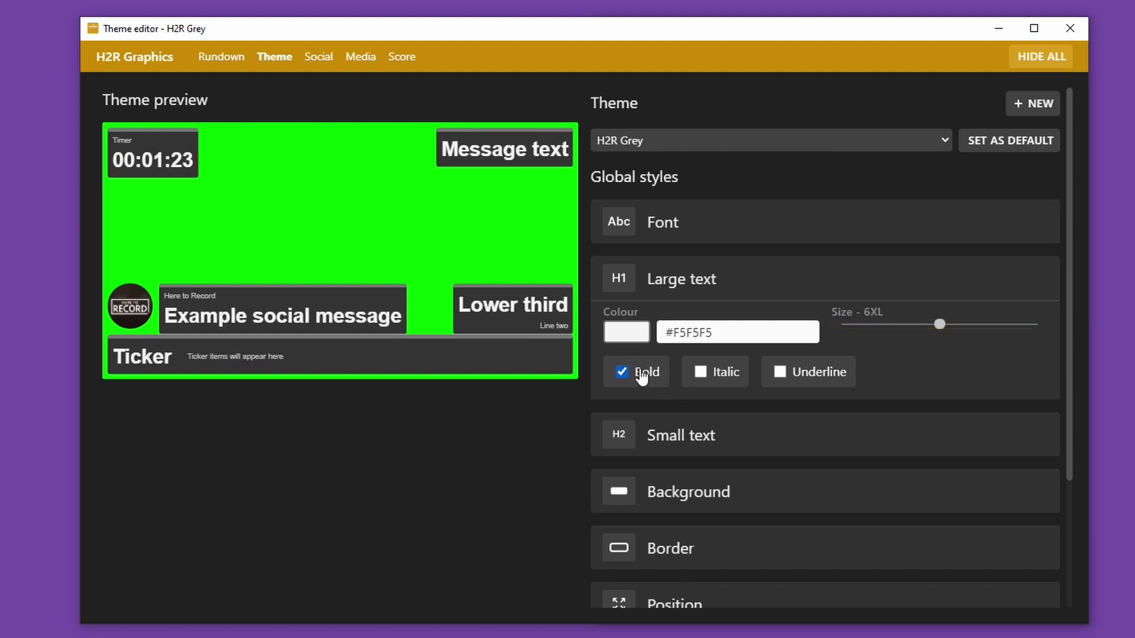
{"action": "left_click", "coordinate": [630, 335]}
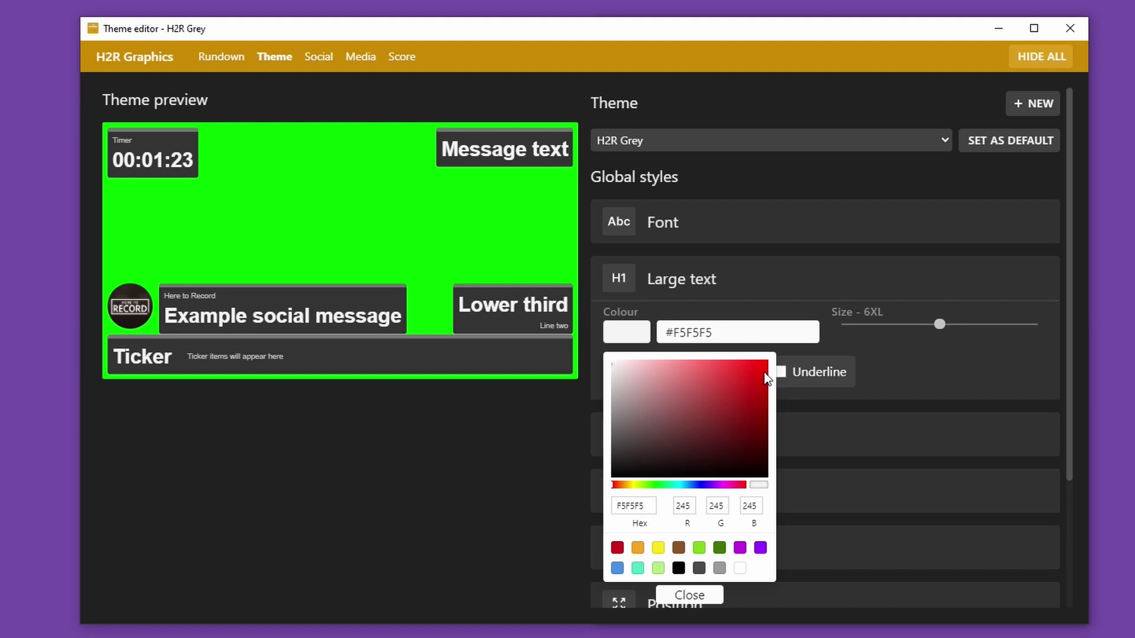
{"action": "mouse_move", "coordinate": [767, 379]}
{"action": "left_mouse_down"}
{"action": "mouse_move", "coordinate": [767, 396]}
{"action": "mouse_move", "coordinate": [765, 372]}
{"action": "left_mouse_up"}
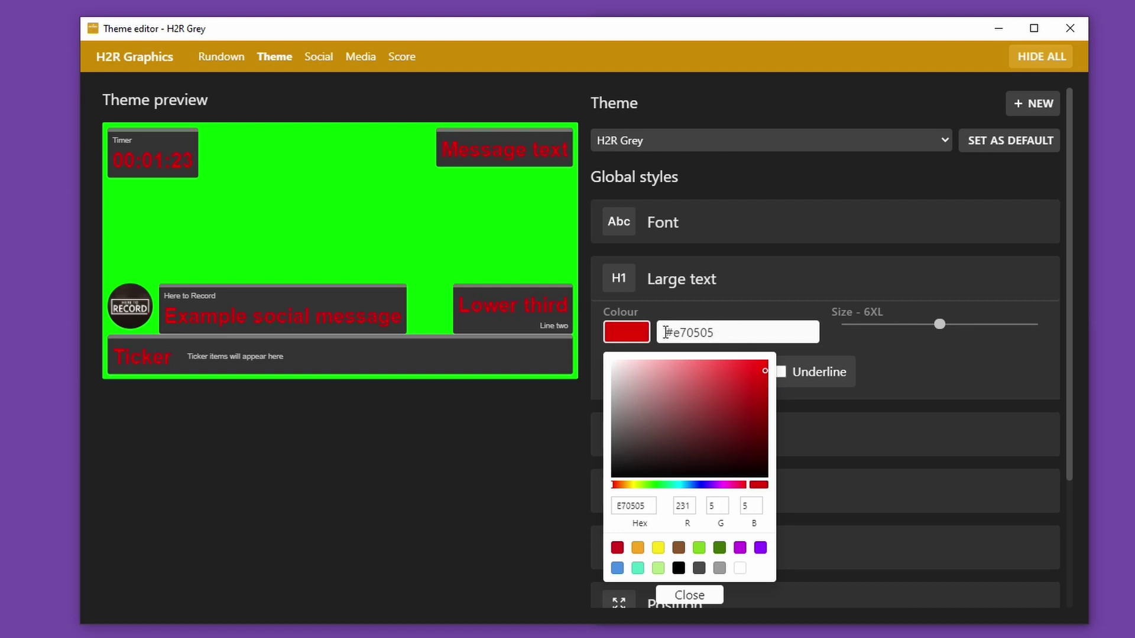
{"action": "left_click", "coordinate": [626, 340]}
{"action": "left_click", "coordinate": [691, 291]}
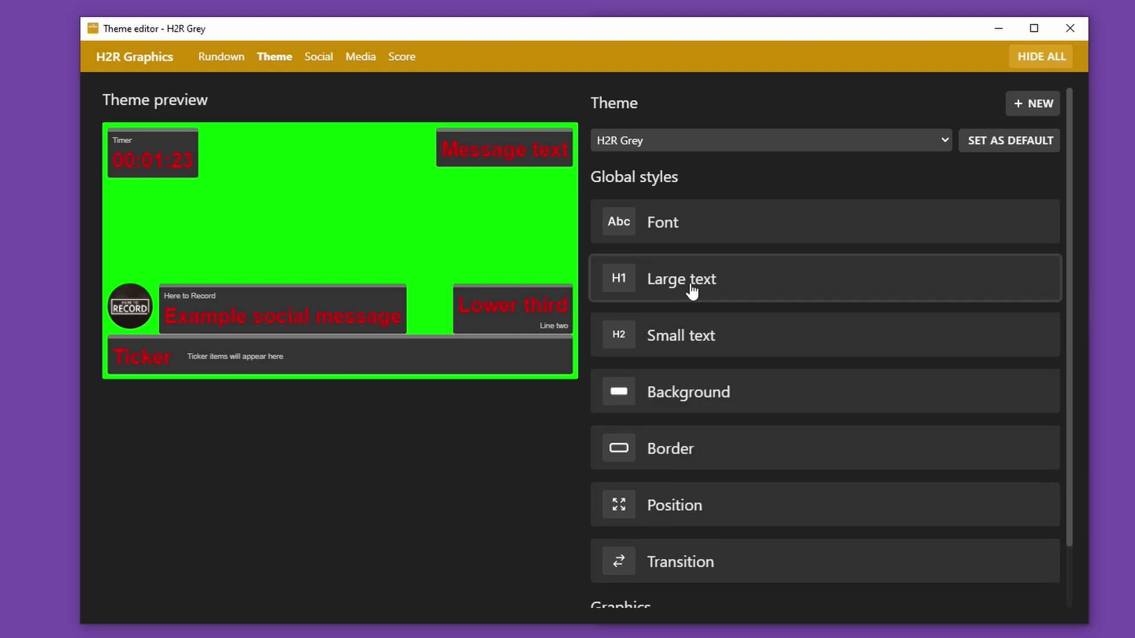
- Make the Grey theme's small text red #af0505, size 3XL and italic
{"action": "left_click", "coordinate": [695, 340]}
{"action": "left_click", "coordinate": [637, 395]}
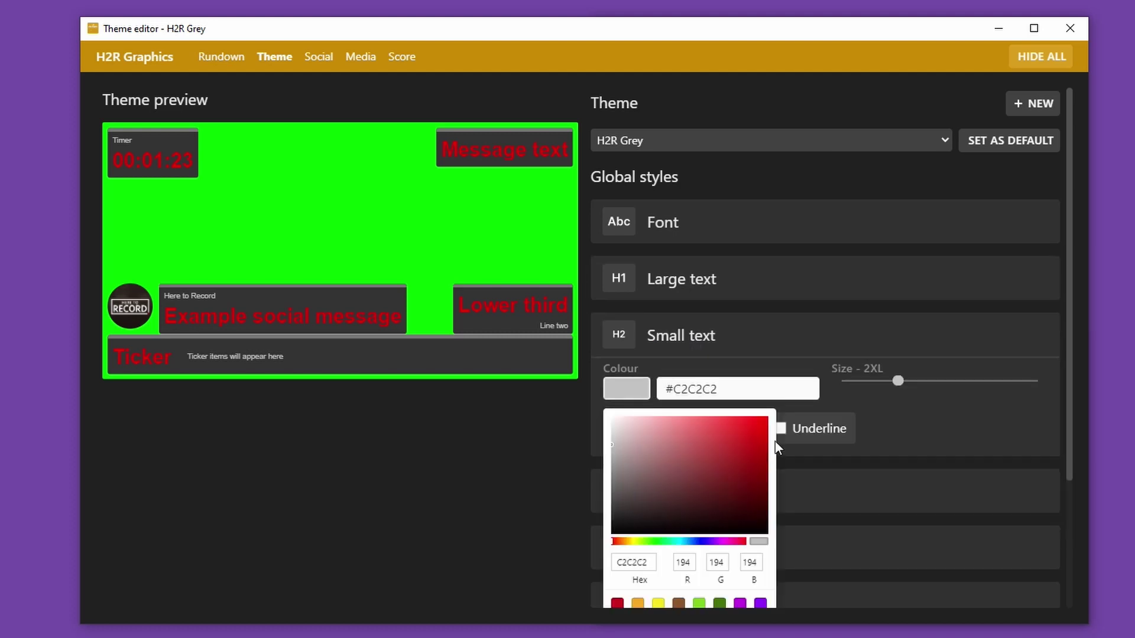
{"action": "left_click", "coordinate": [763, 460]}
{"action": "left_click_drag", "start_coordinate": [764, 466], "coordinate": [766, 460]}
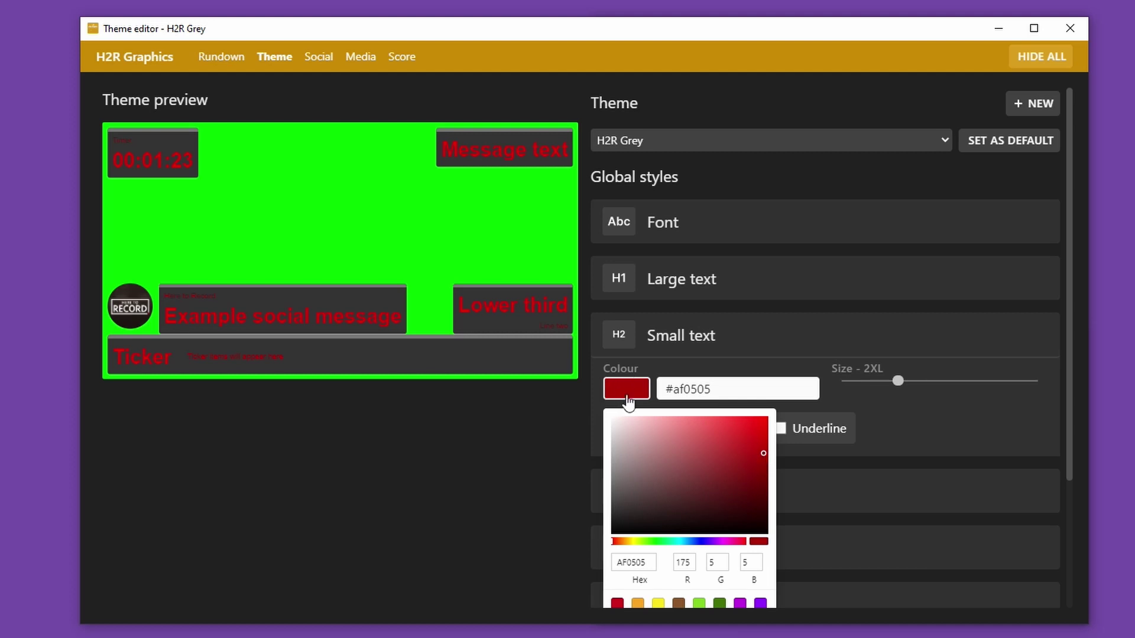
{"action": "left_click", "coordinate": [627, 391]}
{"action": "left_click_drag", "start_coordinate": [899, 390], "coordinate": [907, 388]}
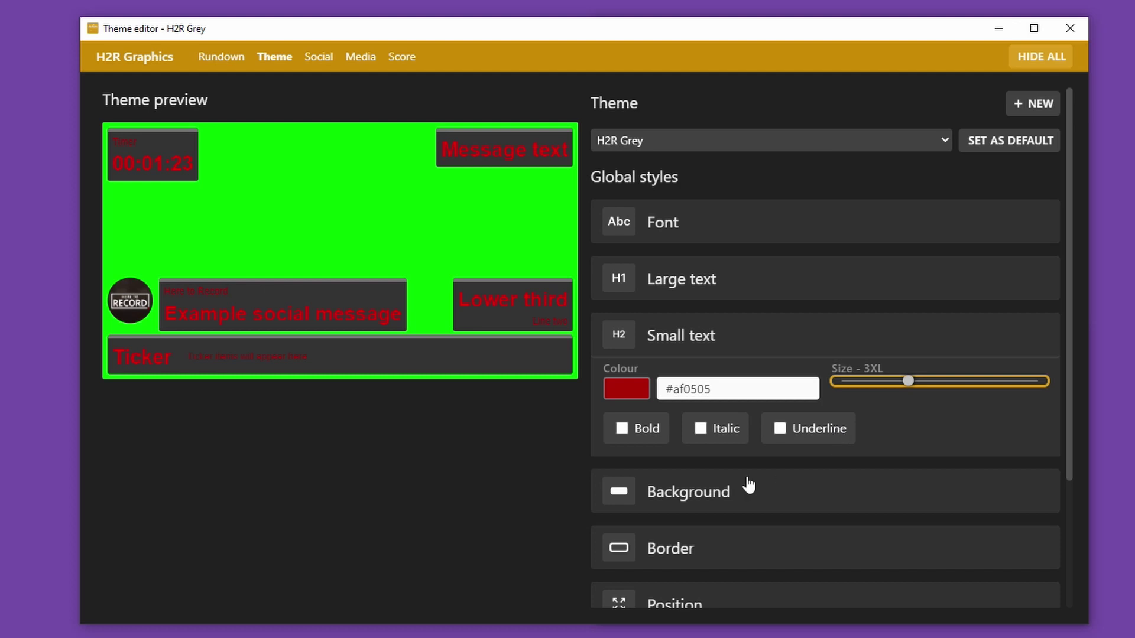
{"action": "left_click", "coordinate": [719, 432]}
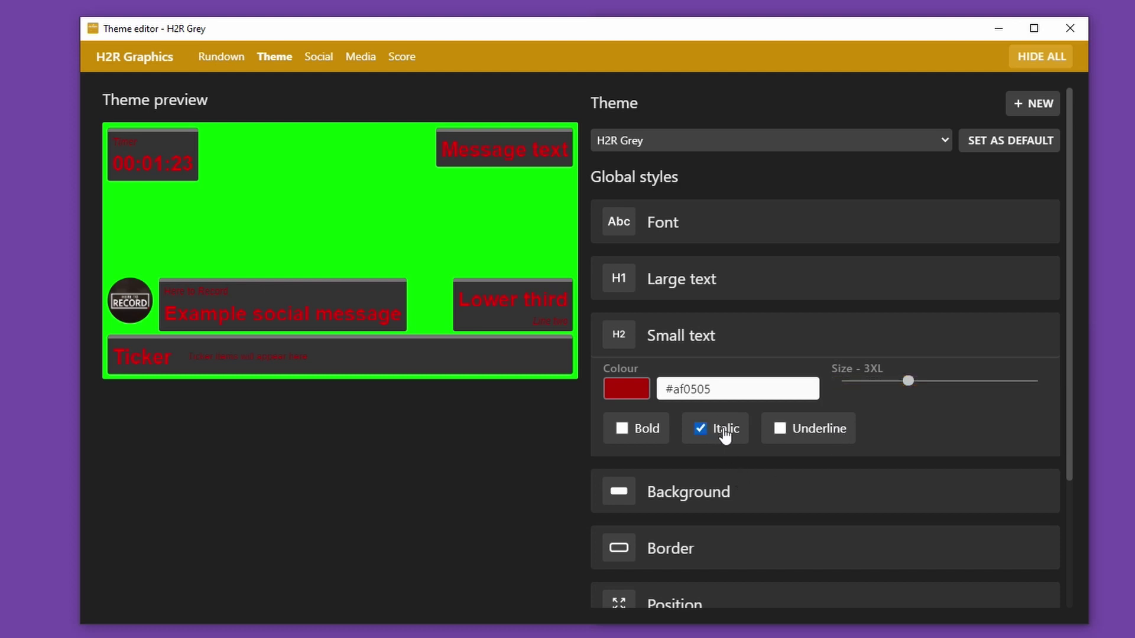
{"action": "left_click", "coordinate": [703, 350]}
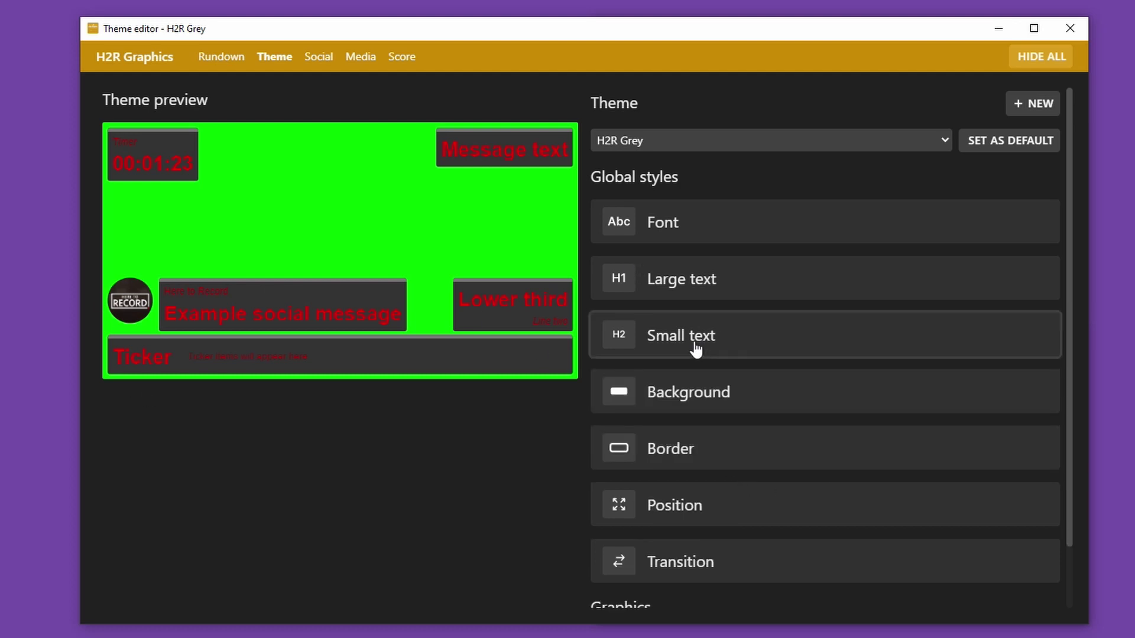
- Give theme backgrounds colour #f0f0f0, Medium rounding, padding 4 left/right and 2 top/bottom
{"action": "left_click", "coordinate": [683, 402]}
{"action": "scroll", "coordinate": [754, 408], "scroll_direction": "down", "scroll_amount": 3}
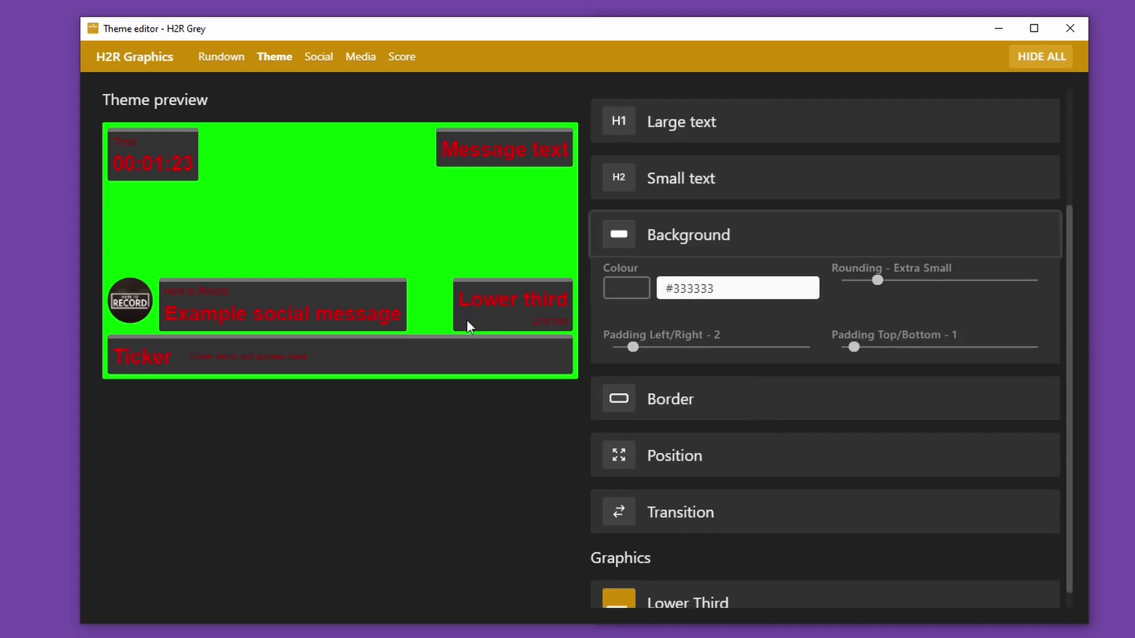
{"action": "left_click", "coordinate": [627, 289]}
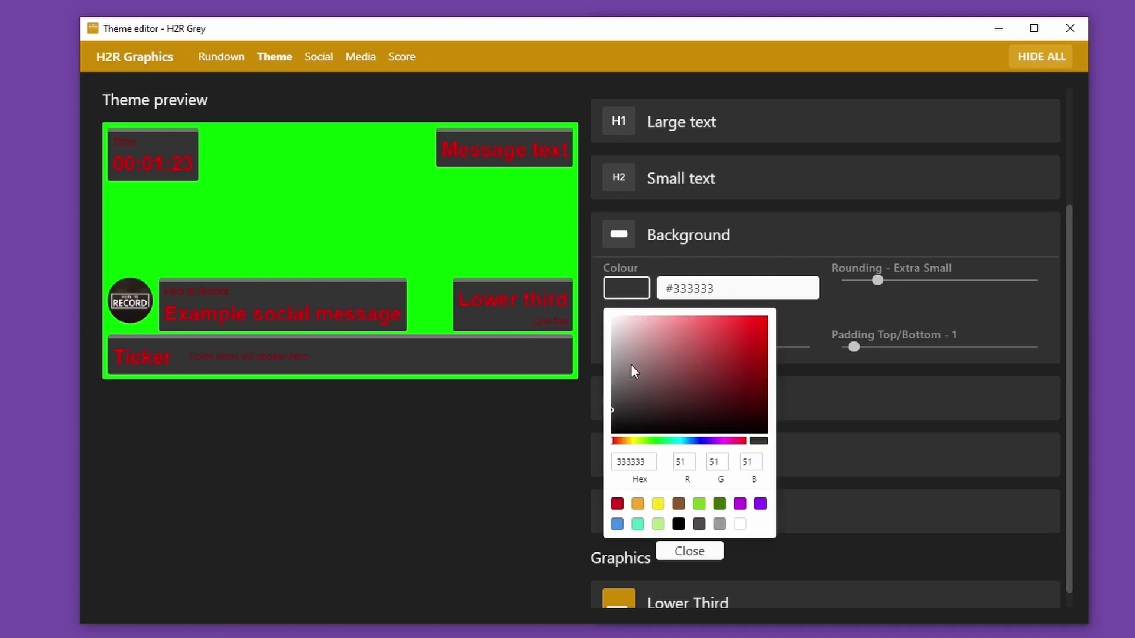
{"action": "left_click_drag", "start_coordinate": [630, 364], "coordinate": [598, 329]}
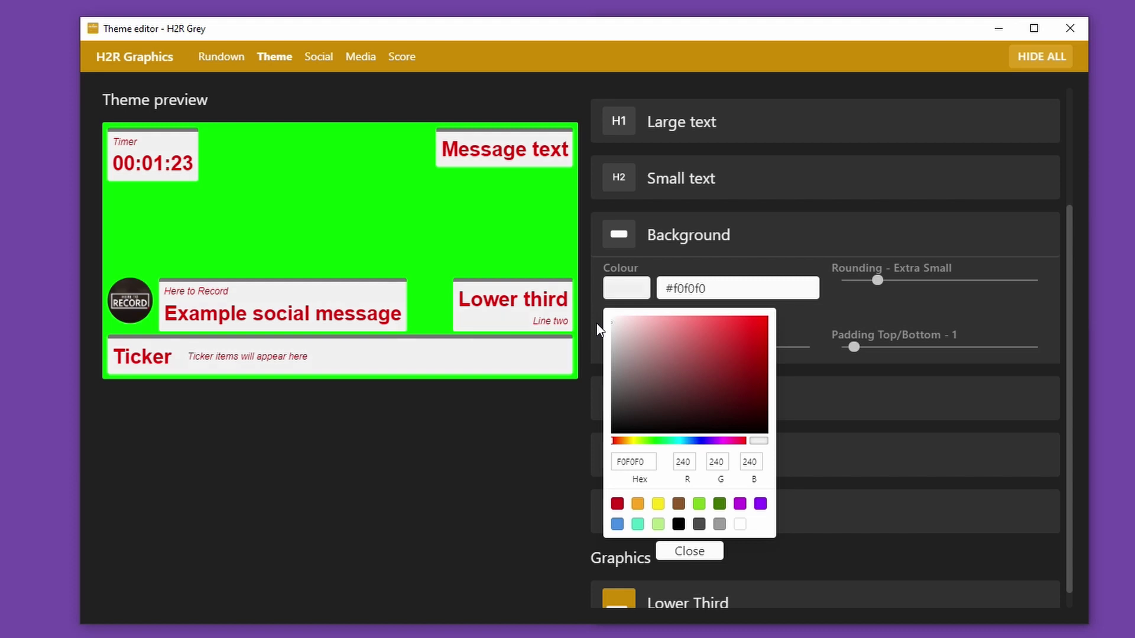
{"action": "left_click", "coordinate": [641, 295]}
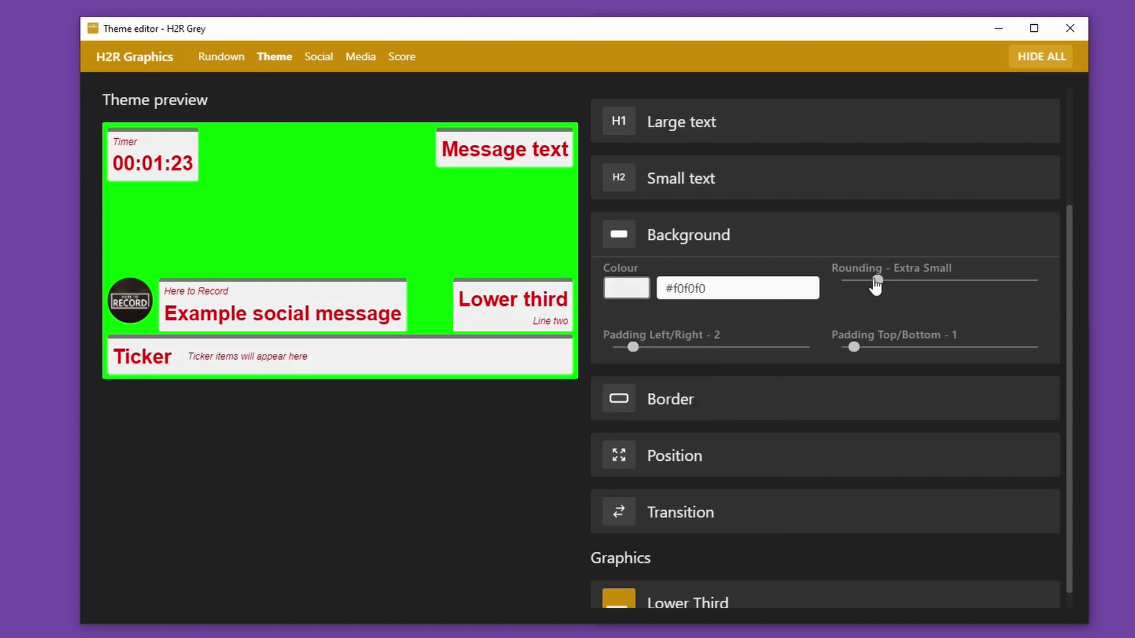
{"action": "left_click_drag", "start_coordinate": [876, 287], "coordinate": [939, 289]}
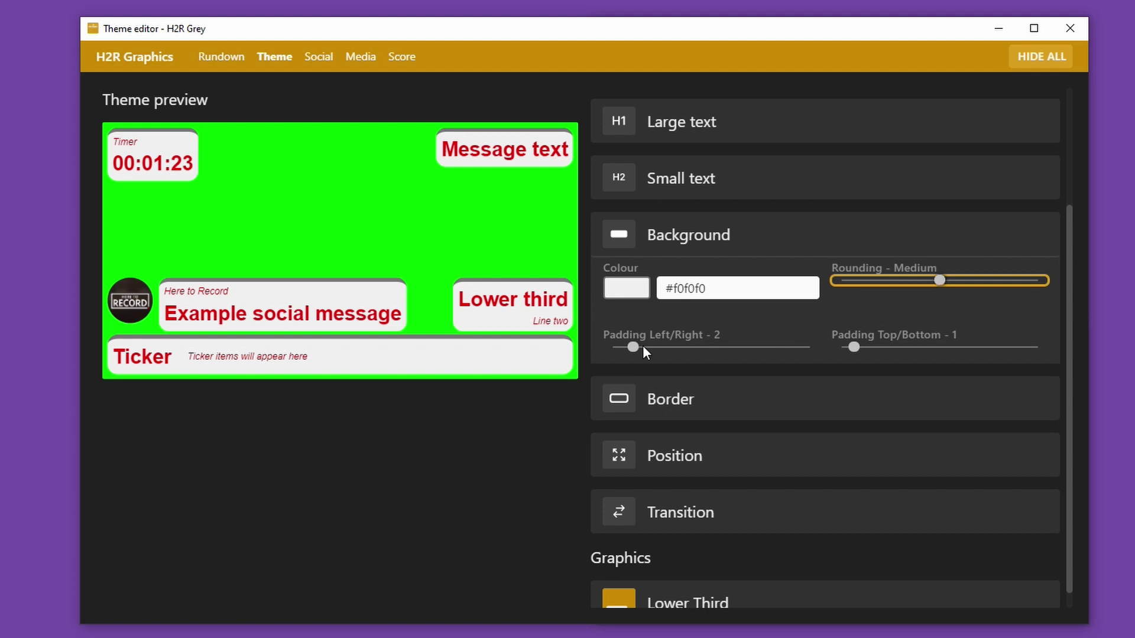
{"action": "mouse_move", "coordinate": [636, 350]}
{"action": "left_mouse_down"}
{"action": "mouse_move", "coordinate": [656, 349]}
{"action": "mouse_move", "coordinate": [626, 350]}
{"action": "mouse_move", "coordinate": [675, 349]}
{"action": "mouse_move", "coordinate": [647, 354]}
{"action": "left_mouse_up"}
{"action": "mouse_move", "coordinate": [856, 348]}
{"action": "left_mouse_down"}
{"action": "mouse_move", "coordinate": [874, 349]}
{"action": "mouse_move", "coordinate": [862, 351]}
{"action": "left_mouse_up"}
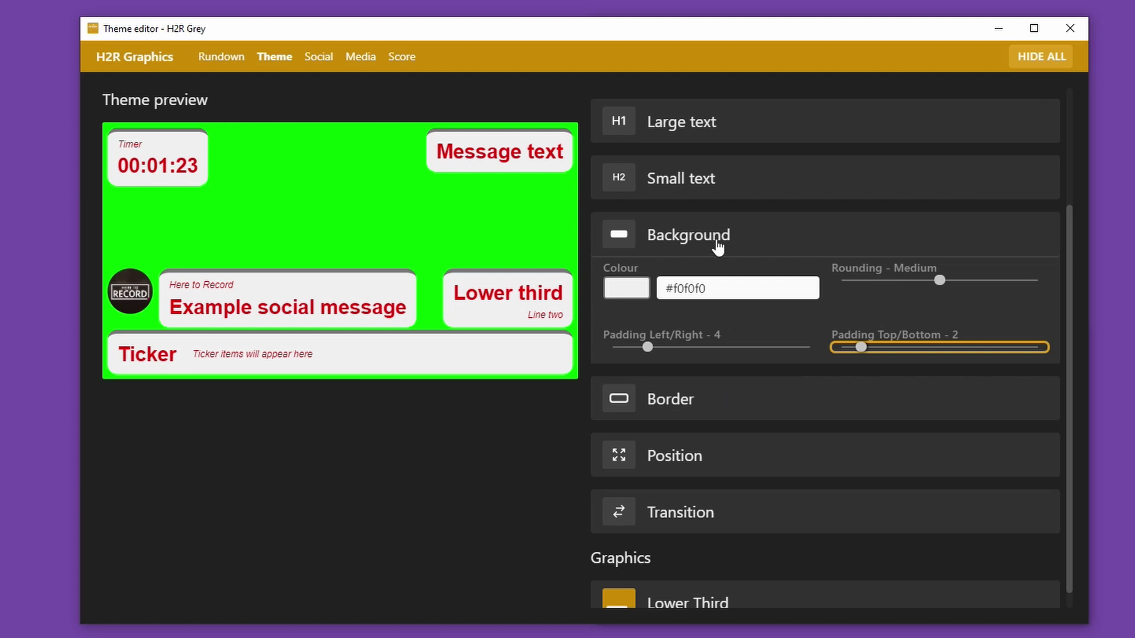
{"action": "left_click", "coordinate": [717, 243]}
{"action": "left_click", "coordinate": [684, 393]}
- Add a size 3 red #b60202 border to the top, left, bottom and right of every box
{"action": "scroll", "coordinate": [632, 371], "scroll_direction": "down", "scroll_amount": 1}
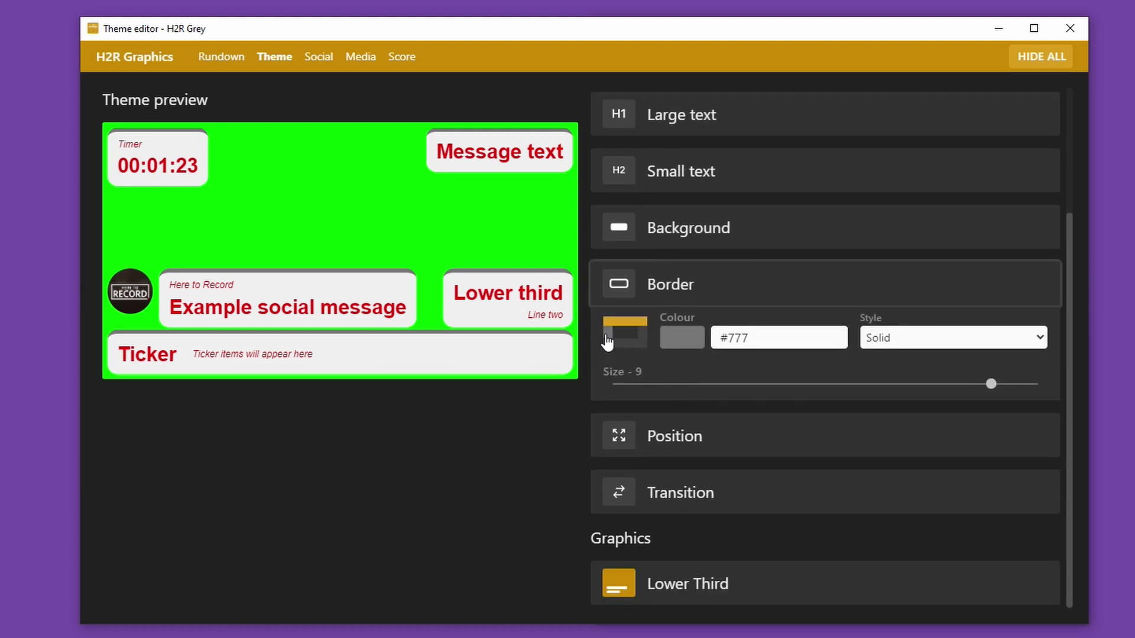
{"action": "left_click", "coordinate": [607, 342]}
{"action": "left_click", "coordinate": [625, 346]}
{"action": "left_click", "coordinate": [644, 338]}
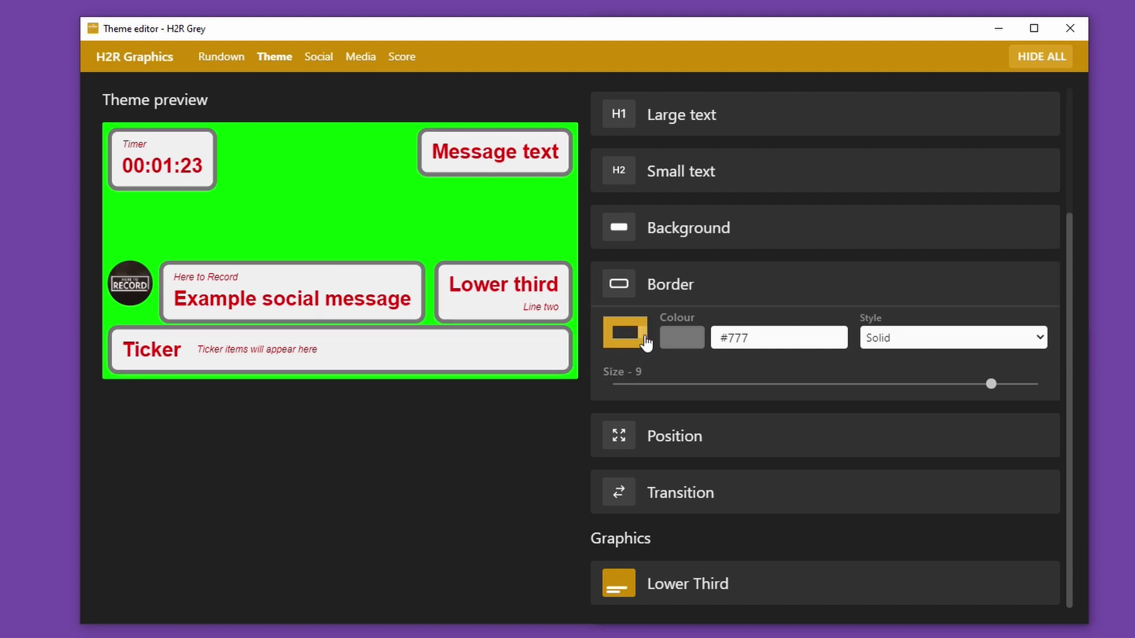
{"action": "left_click_drag", "start_coordinate": [992, 384], "coordinate": [825, 400]}
{"action": "left_click", "coordinate": [687, 346]}
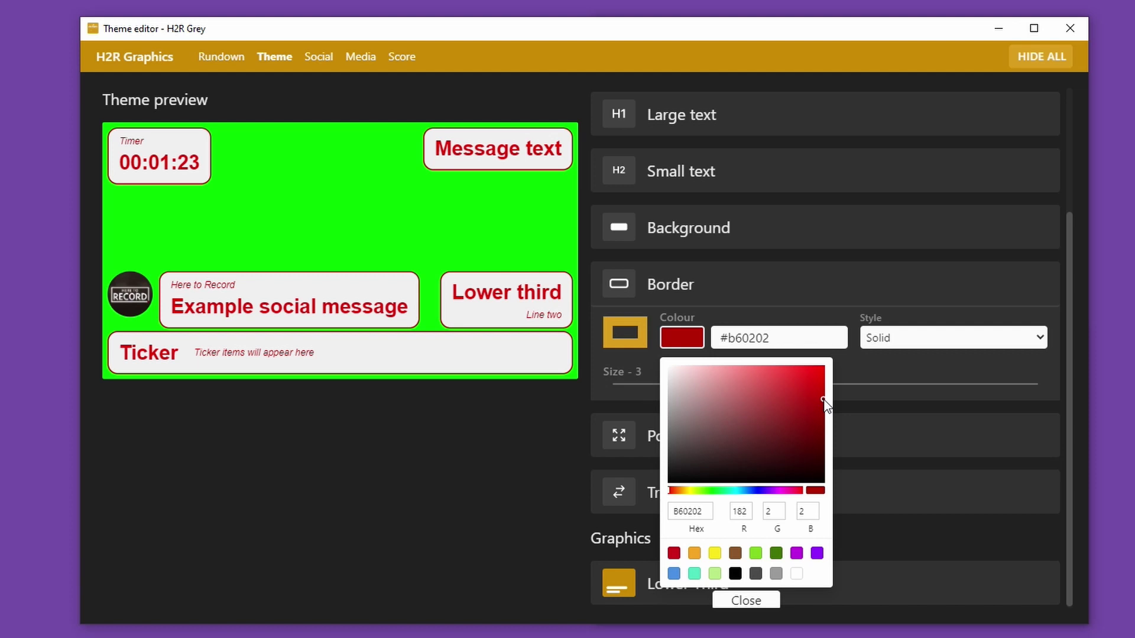
{"action": "left_click", "coordinate": [759, 289]}
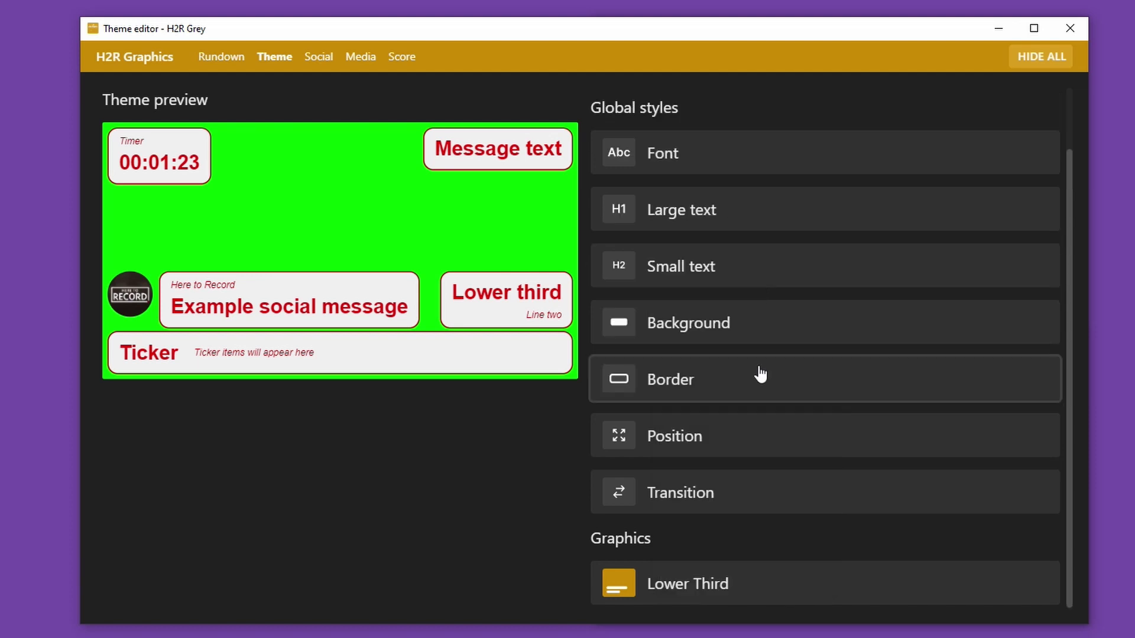
- Change the theme background colour to pale pink #ffe0e0
{"action": "left_click", "coordinate": [719, 335]}
{"action": "left_click", "coordinate": [728, 381]}
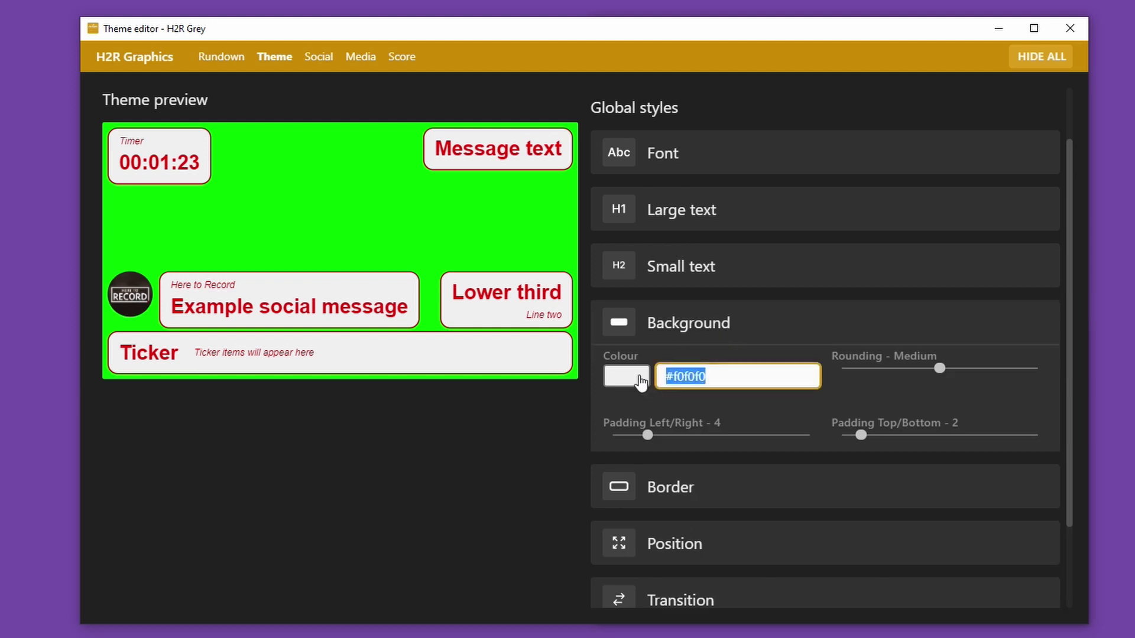
{"action": "type", "text": "tran"}
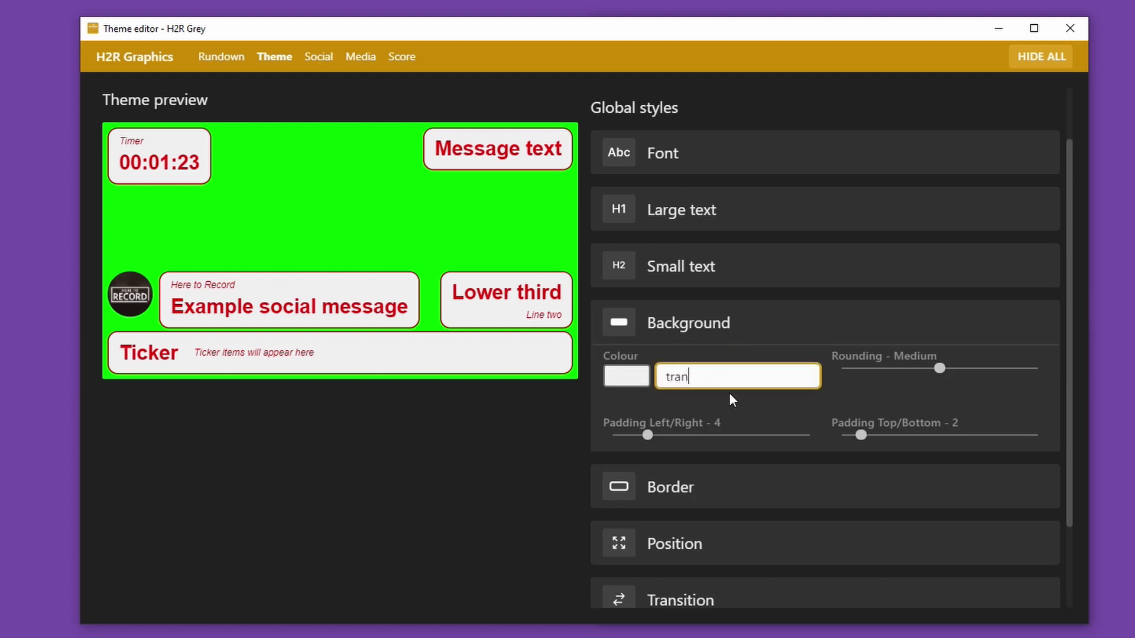
{"action": "type", "text": "sparent"}
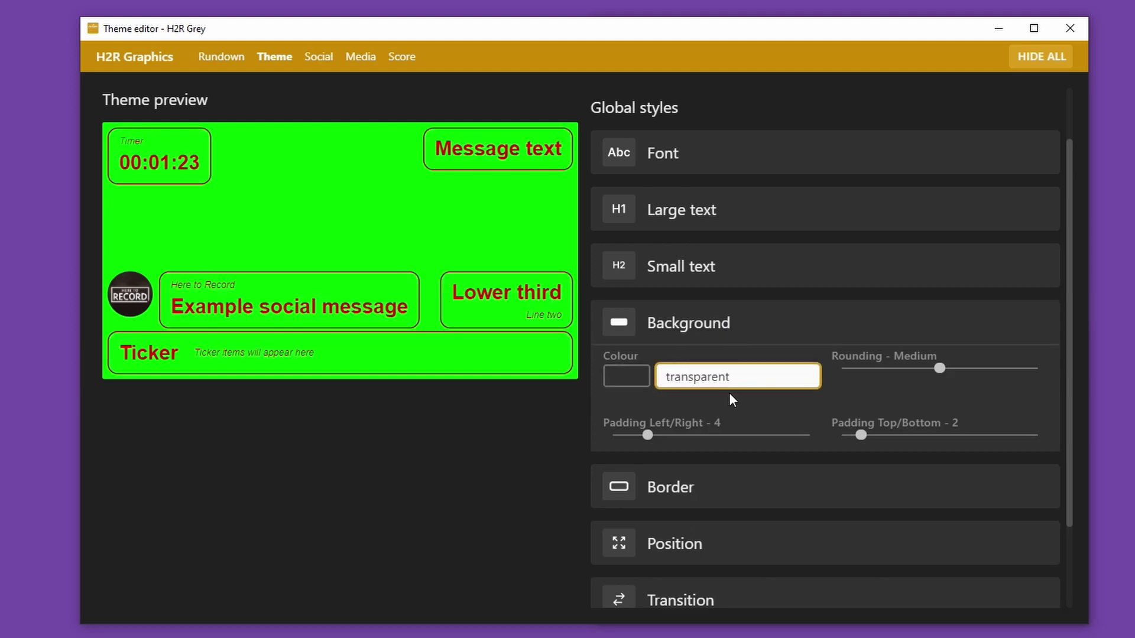
{"action": "left_click", "coordinate": [383, 535]}
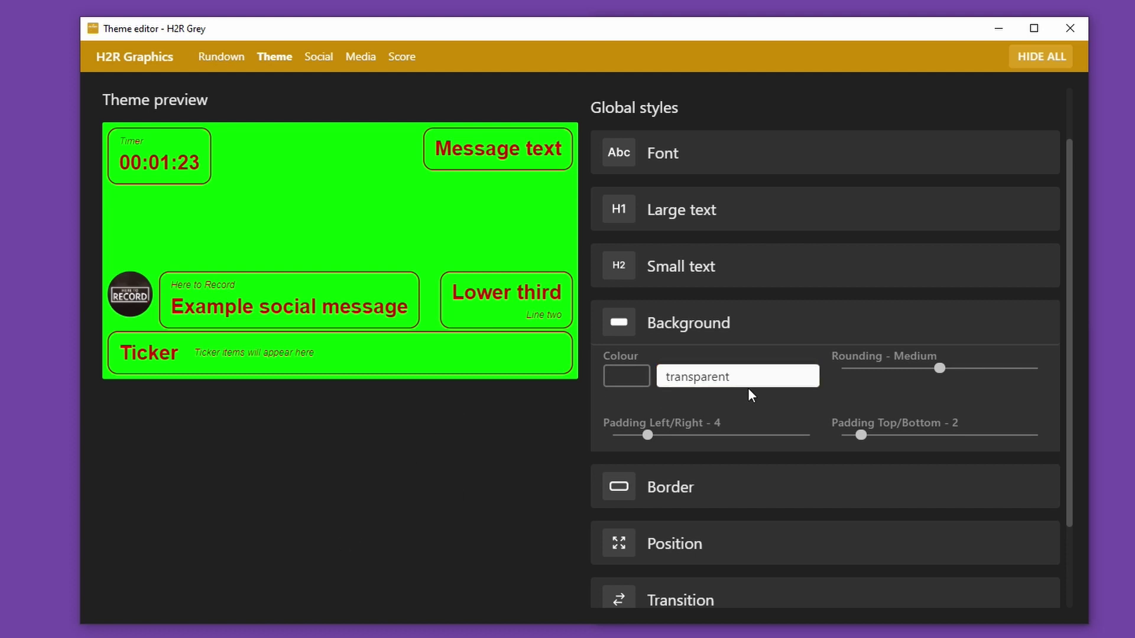
{"action": "left_click", "coordinate": [629, 383]}
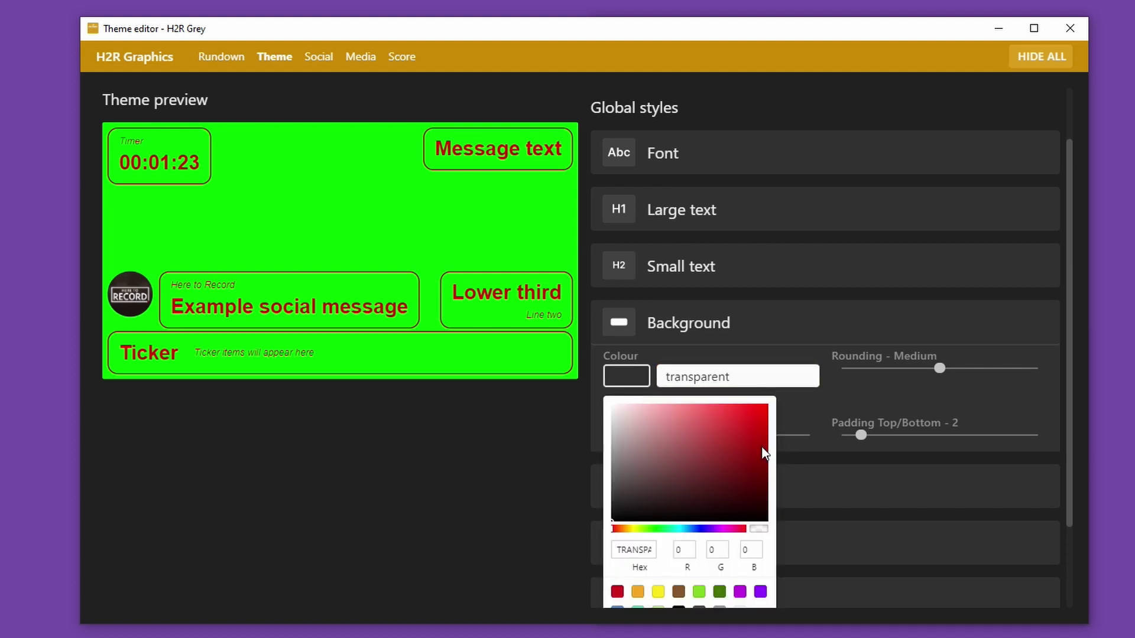
{"action": "left_click", "coordinate": [747, 485]}
{"action": "left_click_drag", "start_coordinate": [747, 479], "coordinate": [630, 402]}
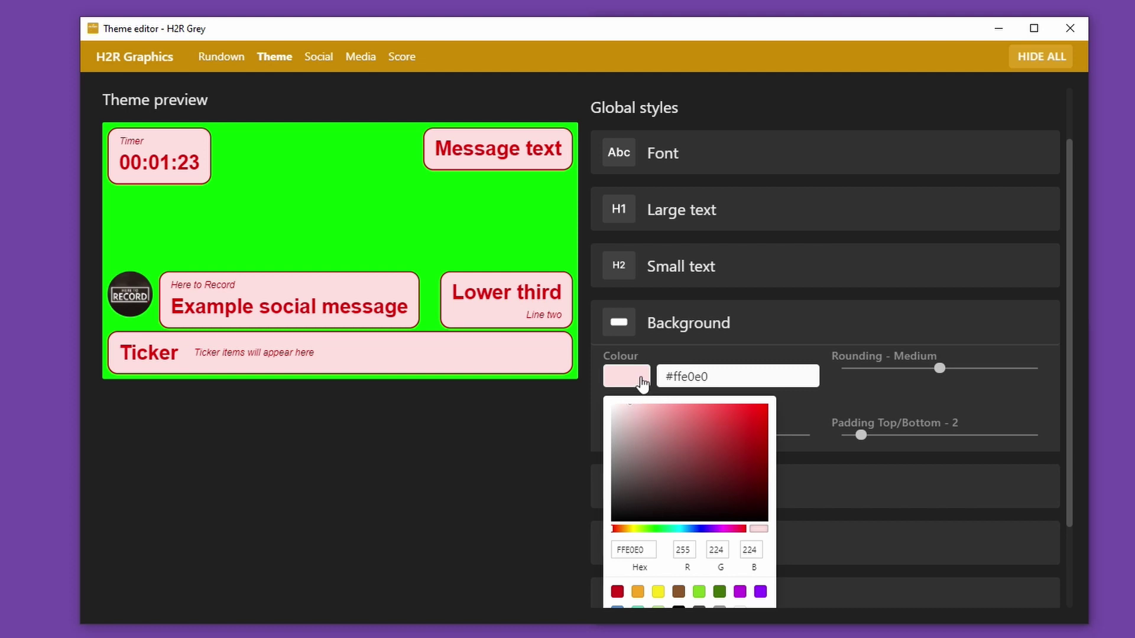
{"action": "left_click", "coordinate": [640, 383]}
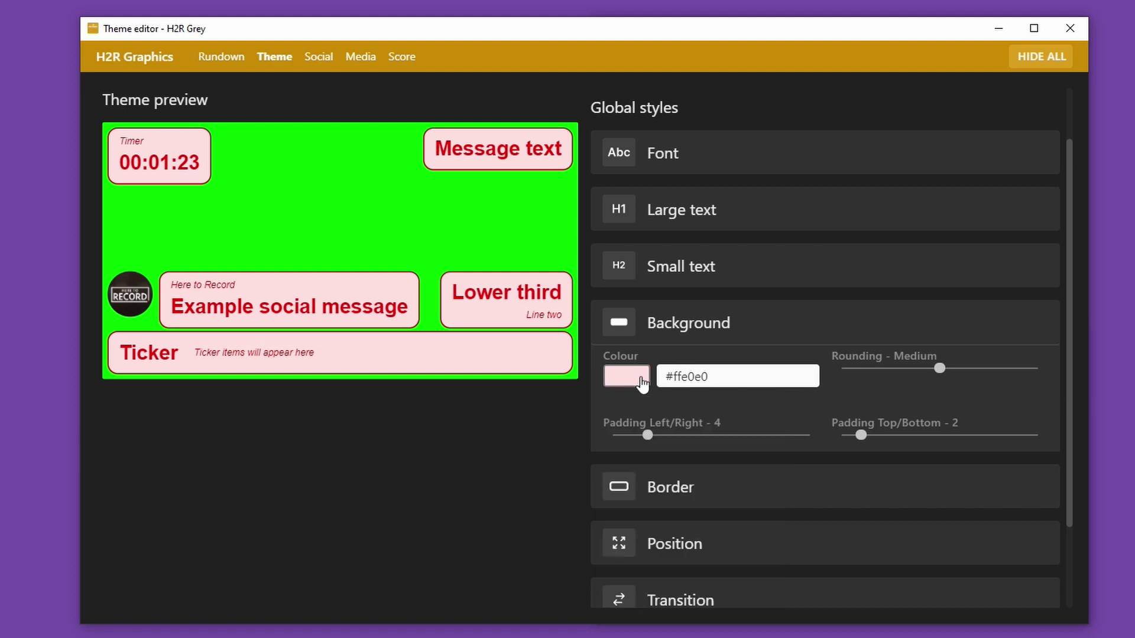
{"action": "left_click", "coordinate": [729, 301]}
- Set both position margins, left/right and top/bottom, to 3
{"action": "left_click", "coordinate": [730, 436]}
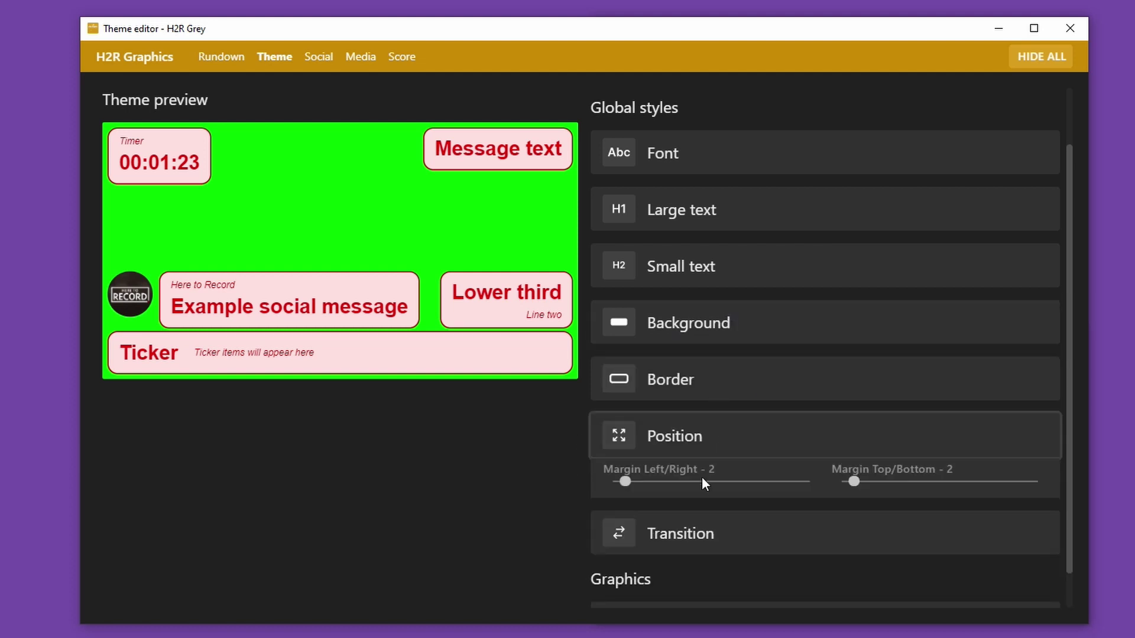
{"action": "mouse_move", "coordinate": [624, 481]}
{"action": "left_mouse_down"}
{"action": "mouse_move", "coordinate": [650, 483]}
{"action": "mouse_move", "coordinate": [610, 495]}
{"action": "left_mouse_up"}
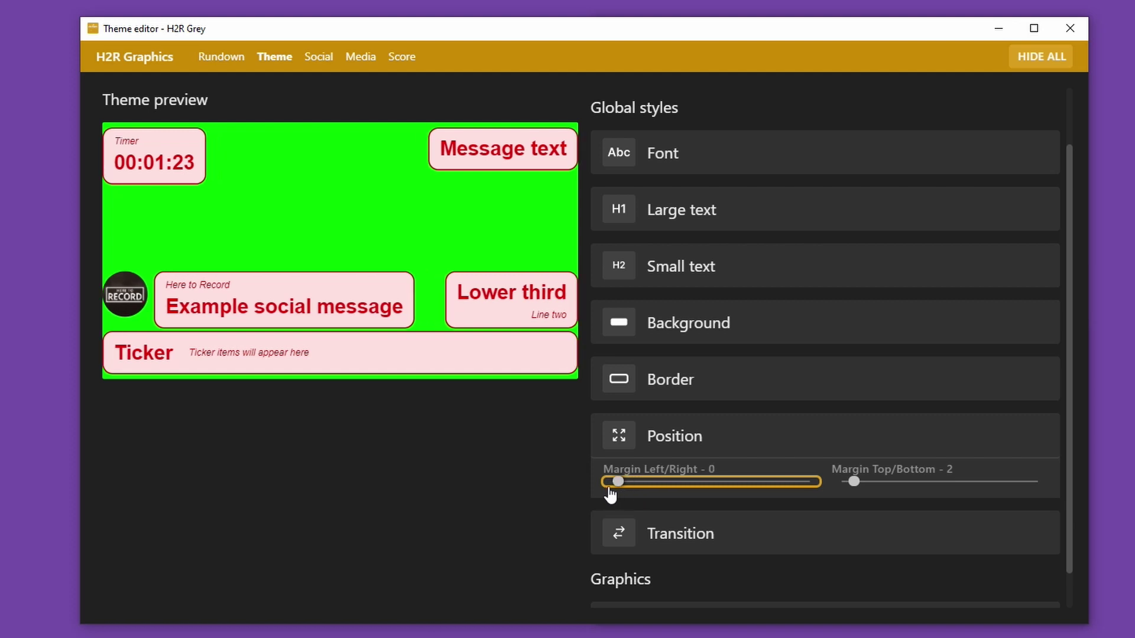
{"action": "mouse_move", "coordinate": [855, 486]}
{"action": "left_mouse_down"}
{"action": "mouse_move", "coordinate": [842, 486]}
{"action": "mouse_move", "coordinate": [861, 486]}
{"action": "left_mouse_up"}
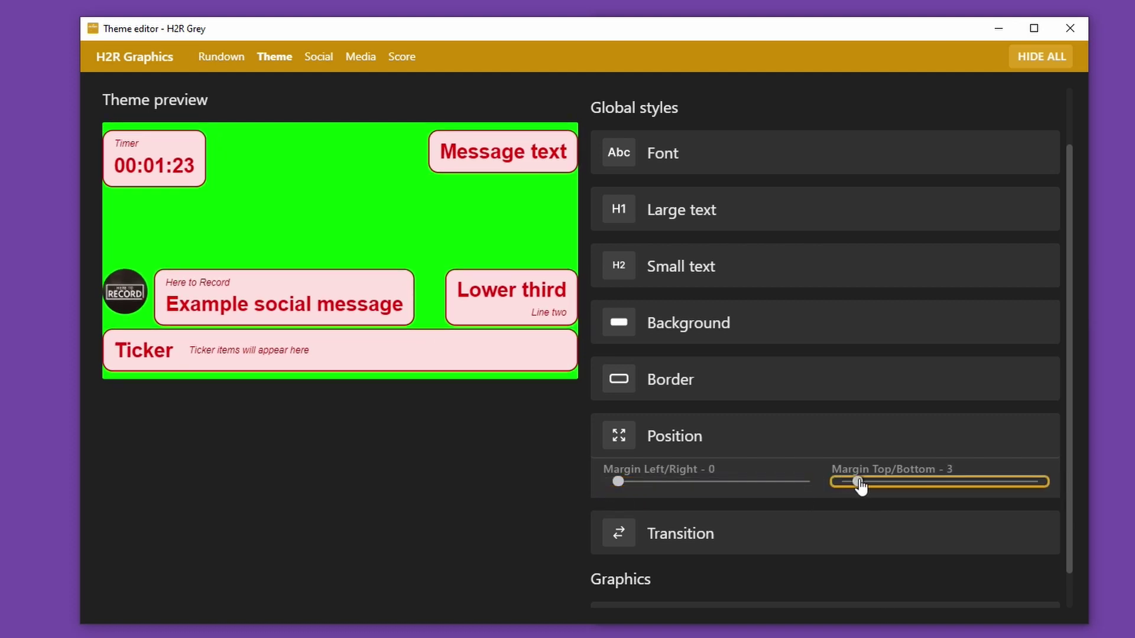
{"action": "left_click", "coordinate": [628, 484]}
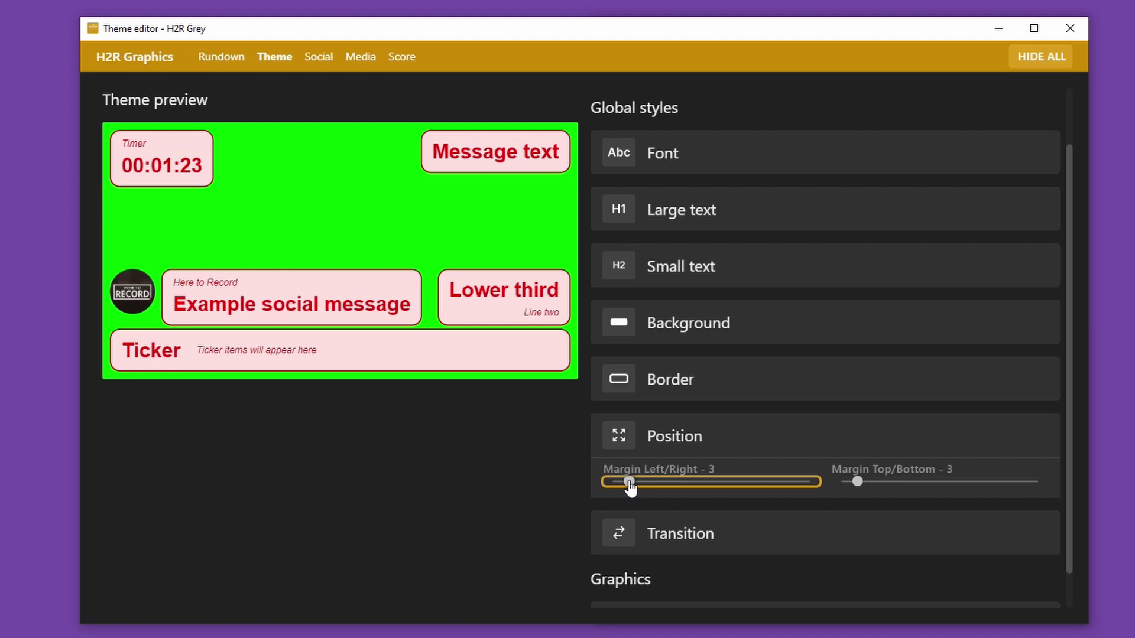
- Keep the Slide transition and review the font settings
{"action": "left_click", "coordinate": [702, 535]}
{"action": "scroll", "coordinate": [710, 473], "scroll_direction": "down", "scroll_amount": 1}
{"action": "left_click", "coordinate": [717, 380]}
{"action": "left_click", "coordinate": [683, 494]}
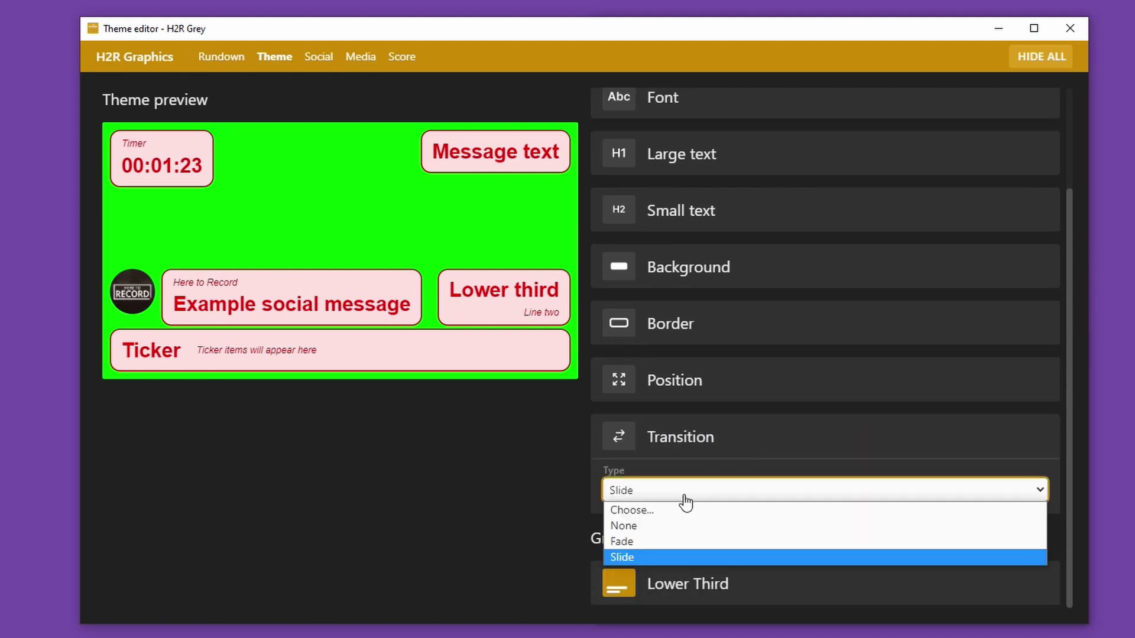
{"action": "left_click", "coordinate": [643, 558]}
{"action": "left_click", "coordinate": [680, 440]}
{"action": "scroll", "coordinate": [683, 480], "scroll_direction": "up", "scroll_amount": 1}
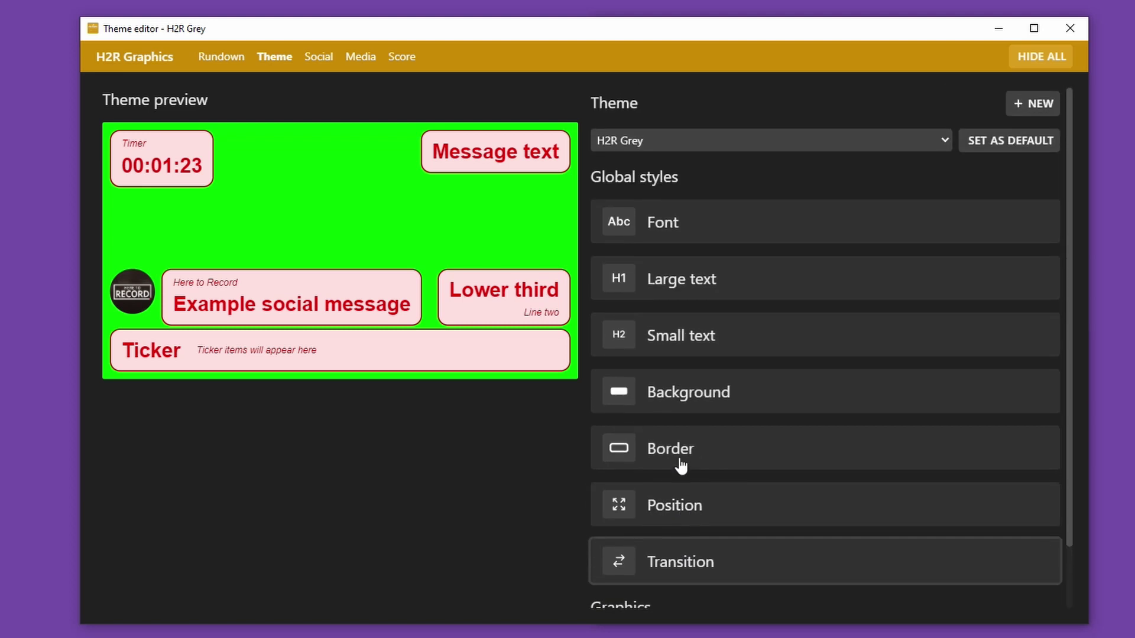
{"action": "left_click", "coordinate": [674, 224]}
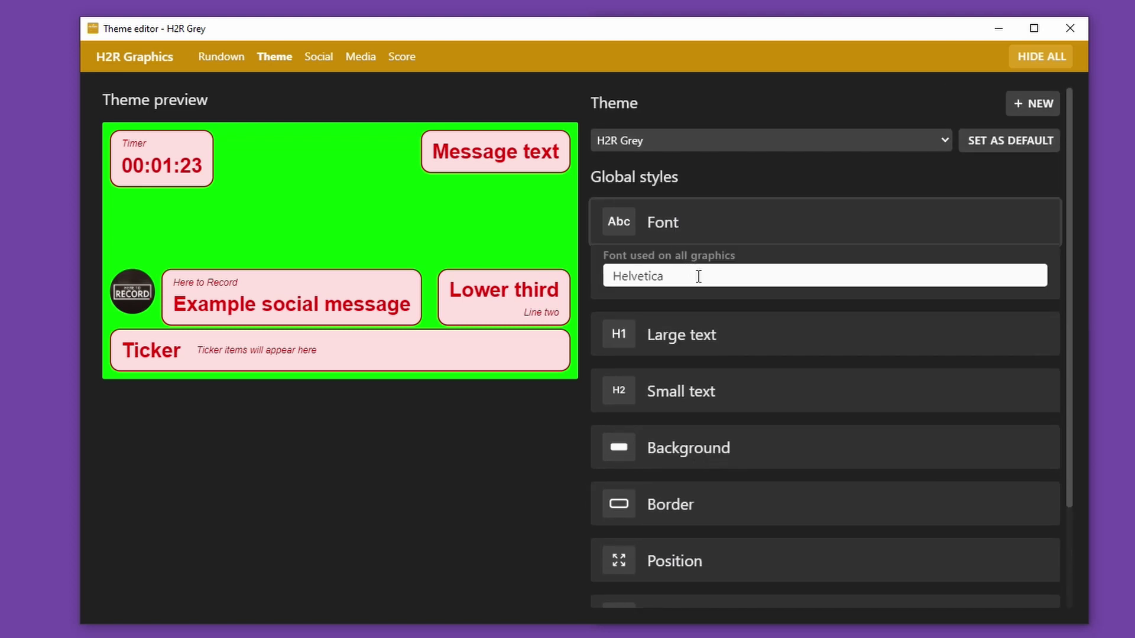
{"action": "left_click", "coordinate": [713, 228]}
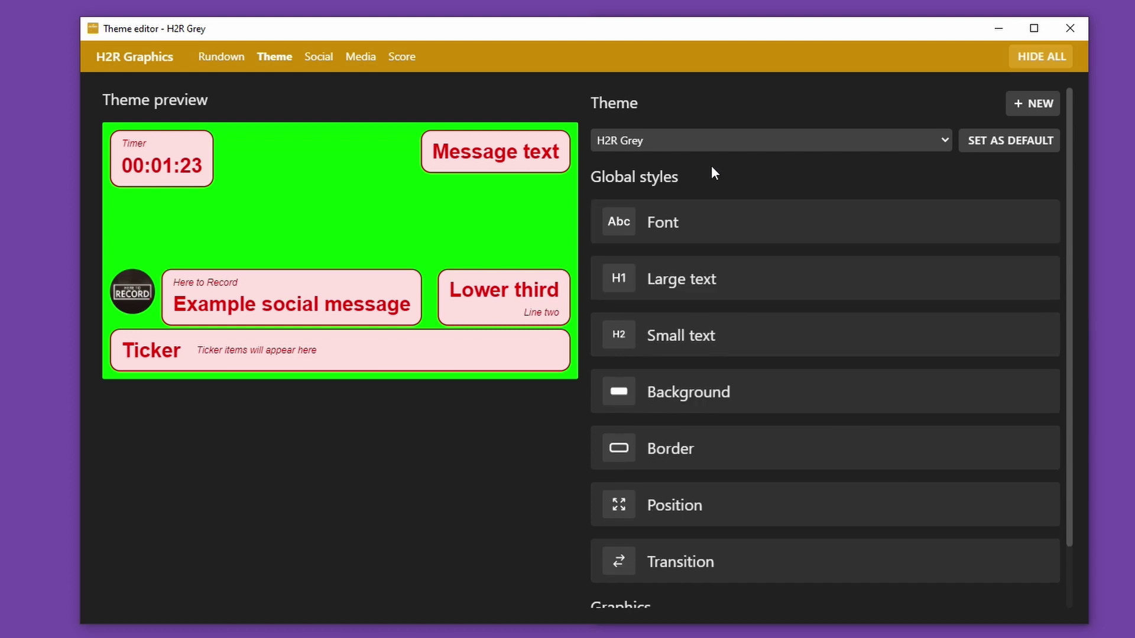
- Take the First Line lower third live with Preview and Output visible
{"action": "left_click", "coordinate": [214, 66]}
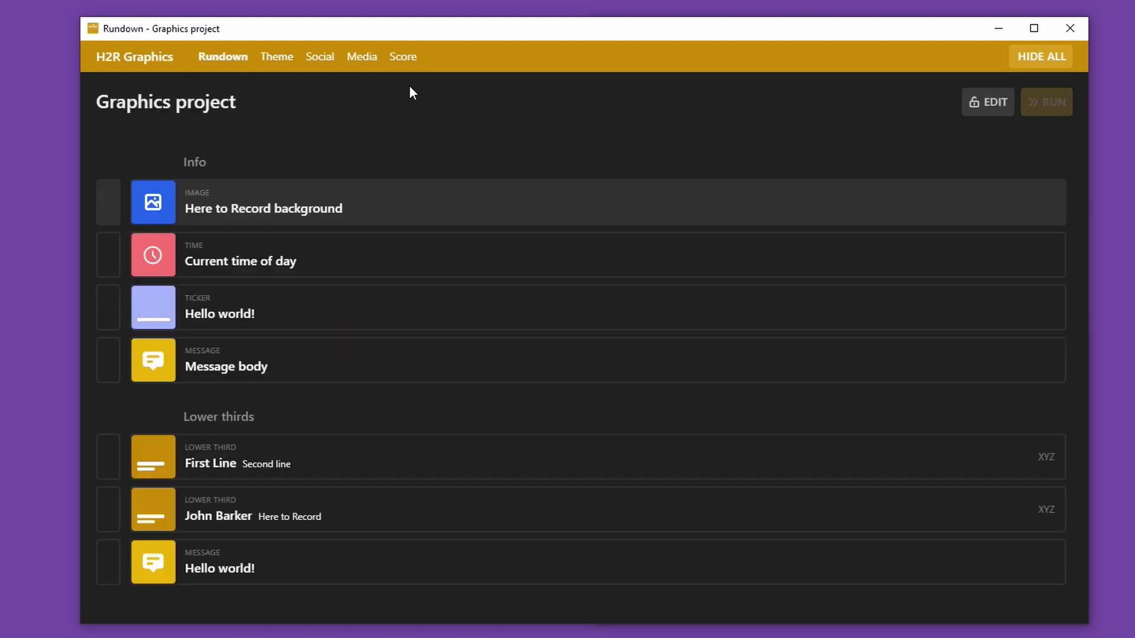
{"action": "left_click_drag", "start_coordinate": [1088, 204], "coordinate": [575, 251]}
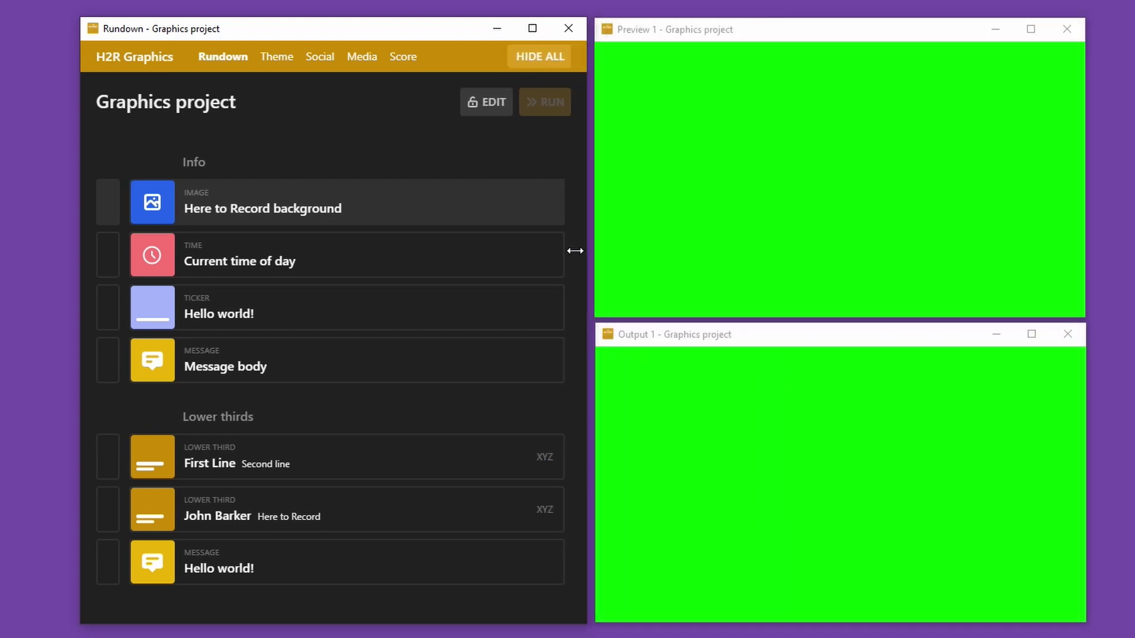
{"action": "left_click", "coordinate": [291, 480]}
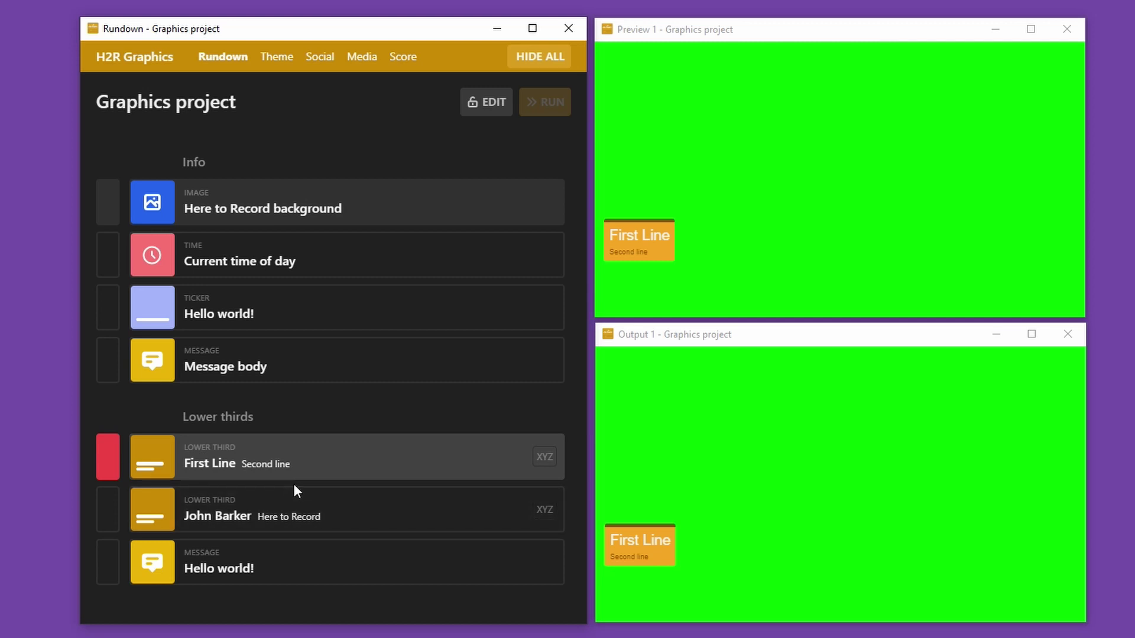
- Make H2R Grey the project default theme
{"action": "left_click", "coordinate": [289, 64]}
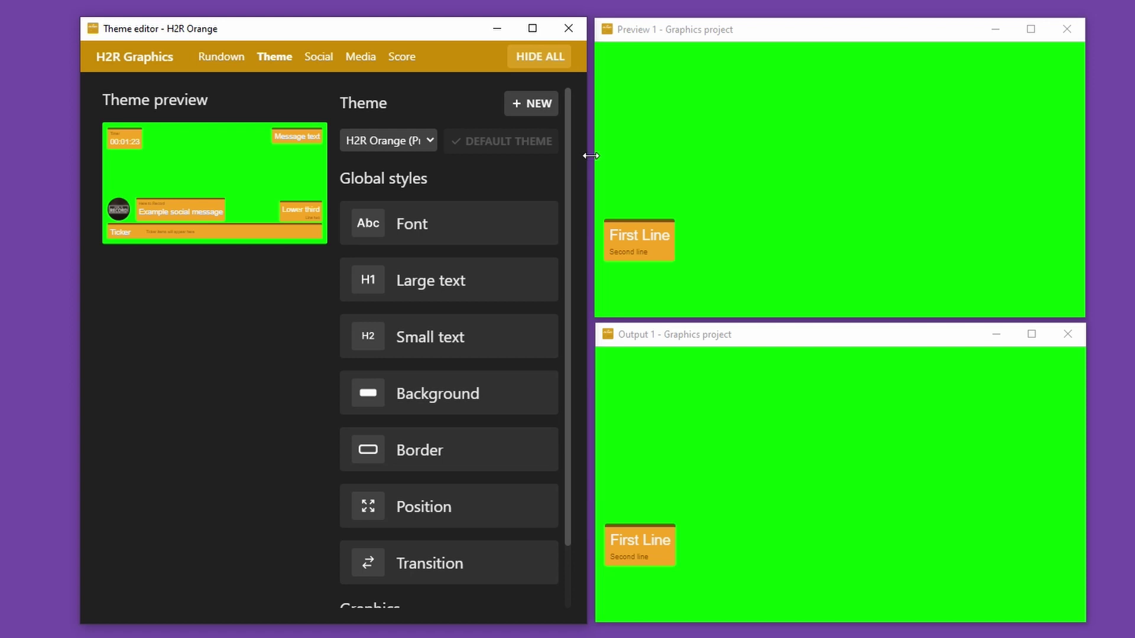
{"action": "left_click_drag", "start_coordinate": [591, 156], "coordinate": [1093, 149]}
{"action": "left_click", "coordinate": [706, 135]}
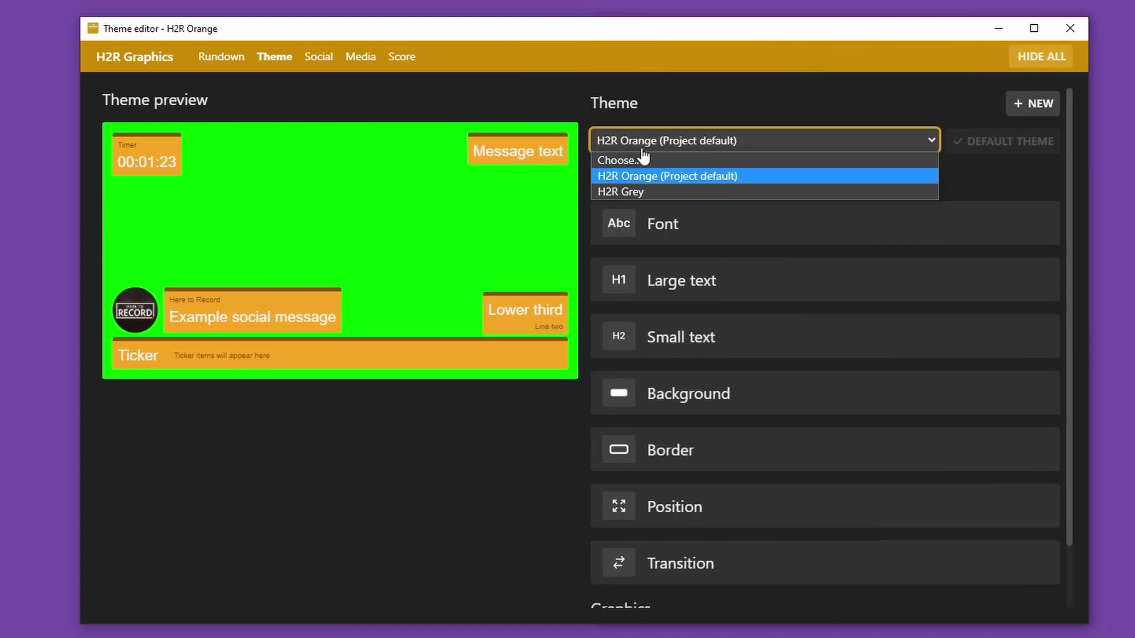
{"action": "left_click", "coordinate": [653, 195]}
{"action": "left_click", "coordinate": [984, 148]}
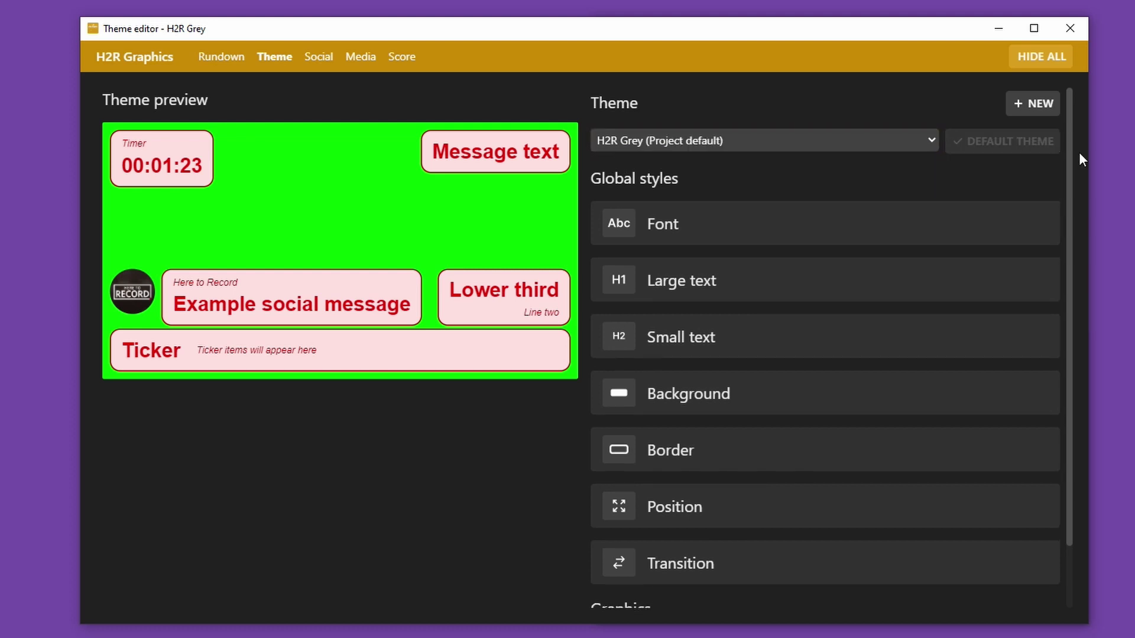
{"action": "left_click_drag", "start_coordinate": [1085, 181], "coordinate": [552, 187]}
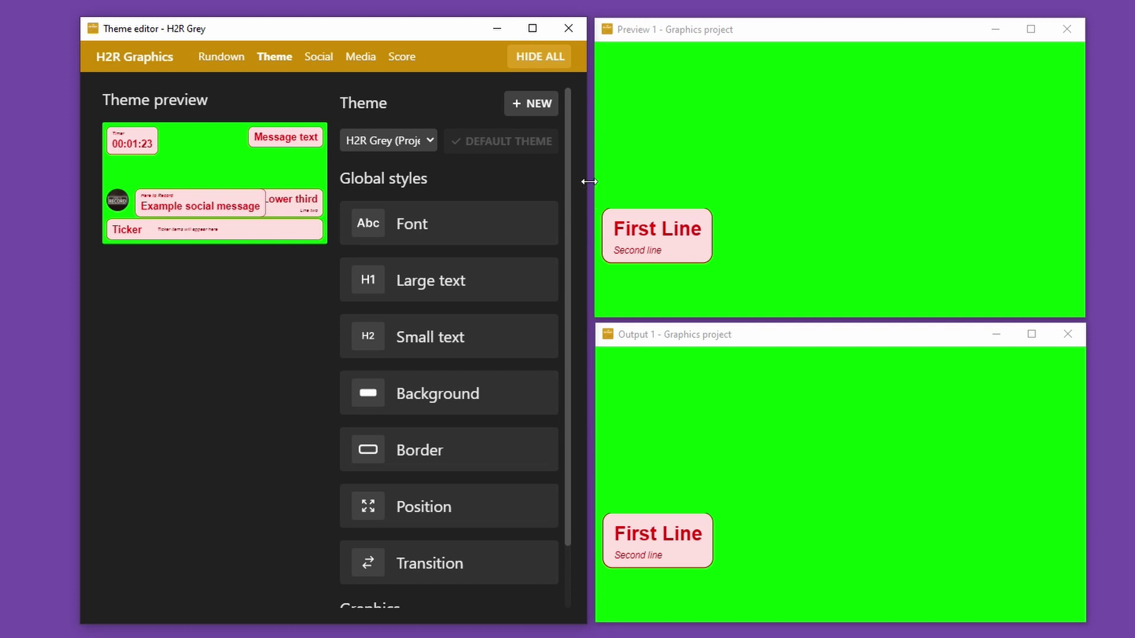
- Restore H2R Orange as the project default theme and return to the rundown
{"action": "left_click_drag", "start_coordinate": [589, 181], "coordinate": [861, 180]}
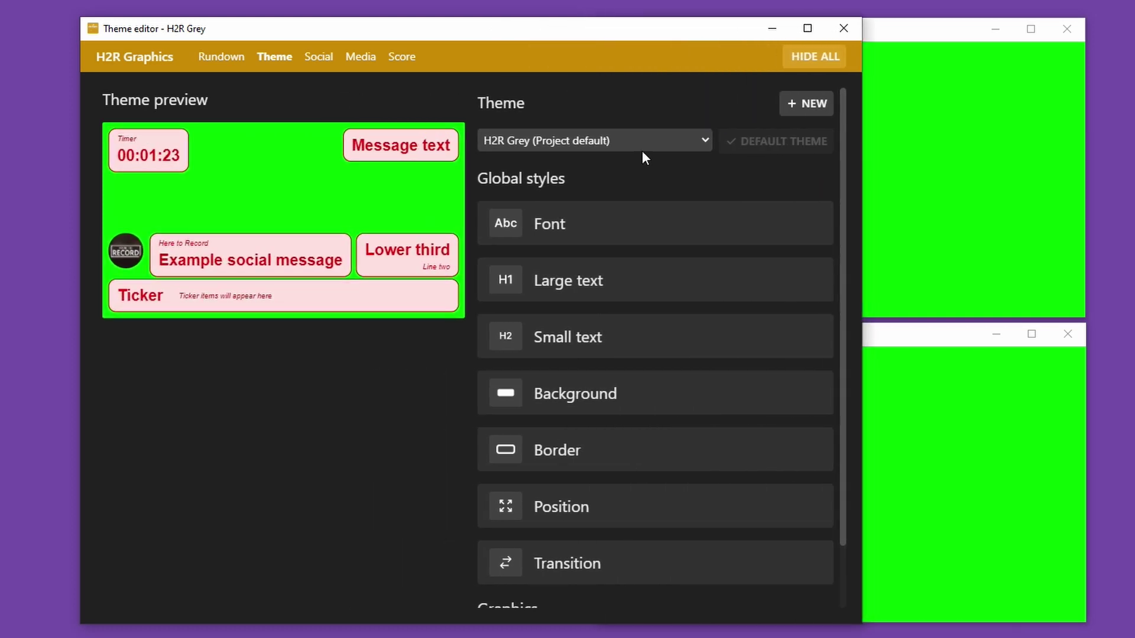
{"action": "left_click", "coordinate": [639, 142]}
{"action": "left_click", "coordinate": [604, 175]}
{"action": "left_click", "coordinate": [774, 143]}
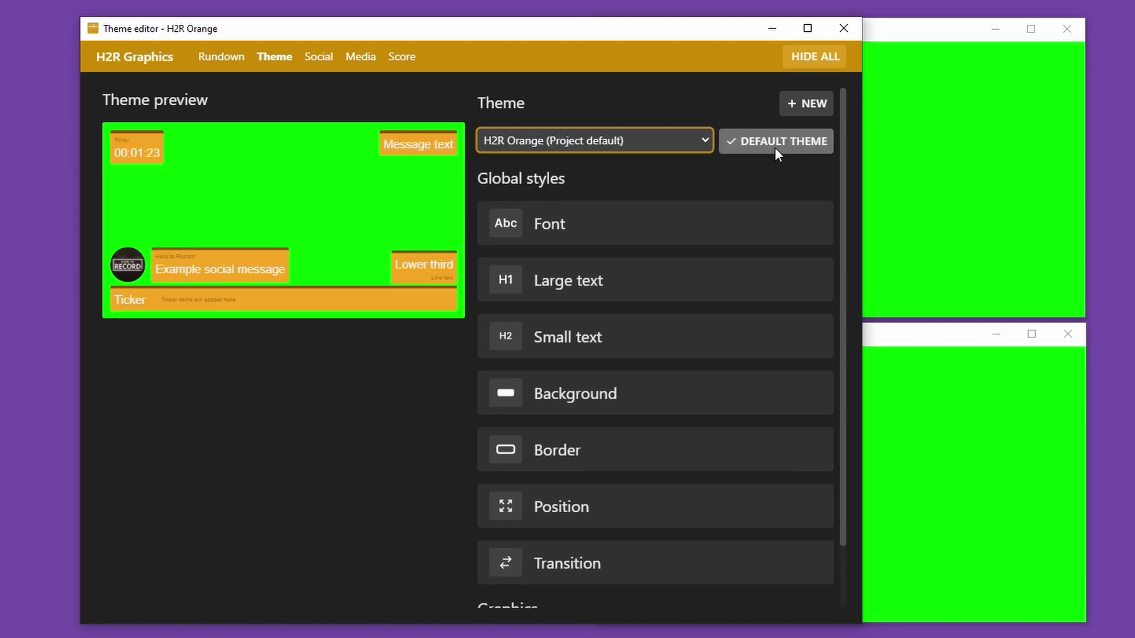
{"action": "left_click_drag", "start_coordinate": [862, 161], "coordinate": [569, 221]}
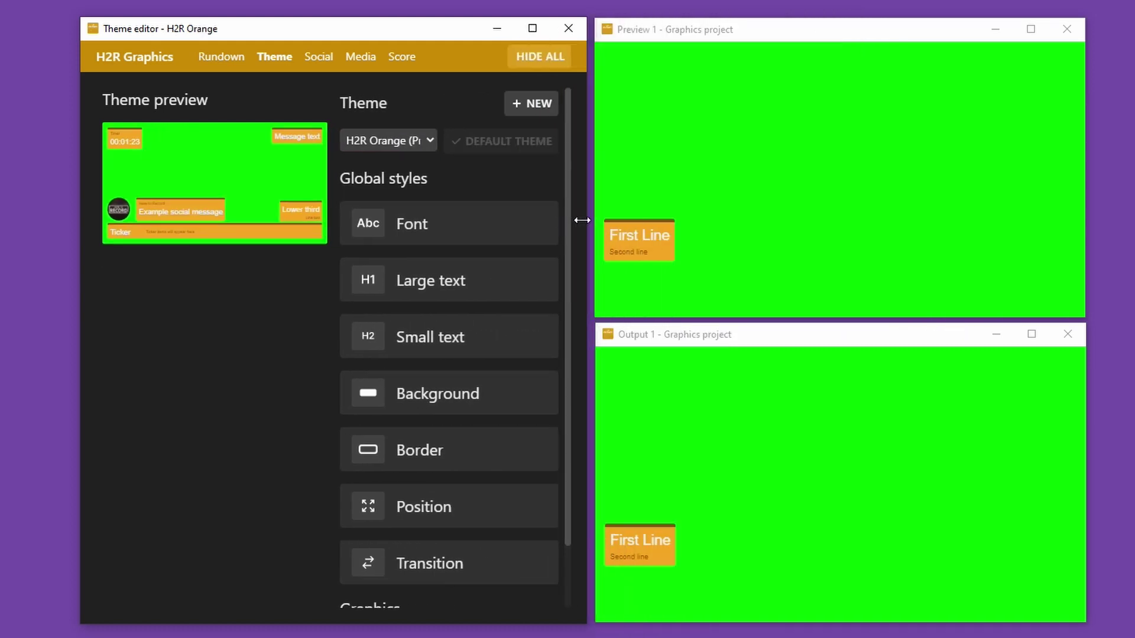
{"action": "left_click", "coordinate": [228, 62]}
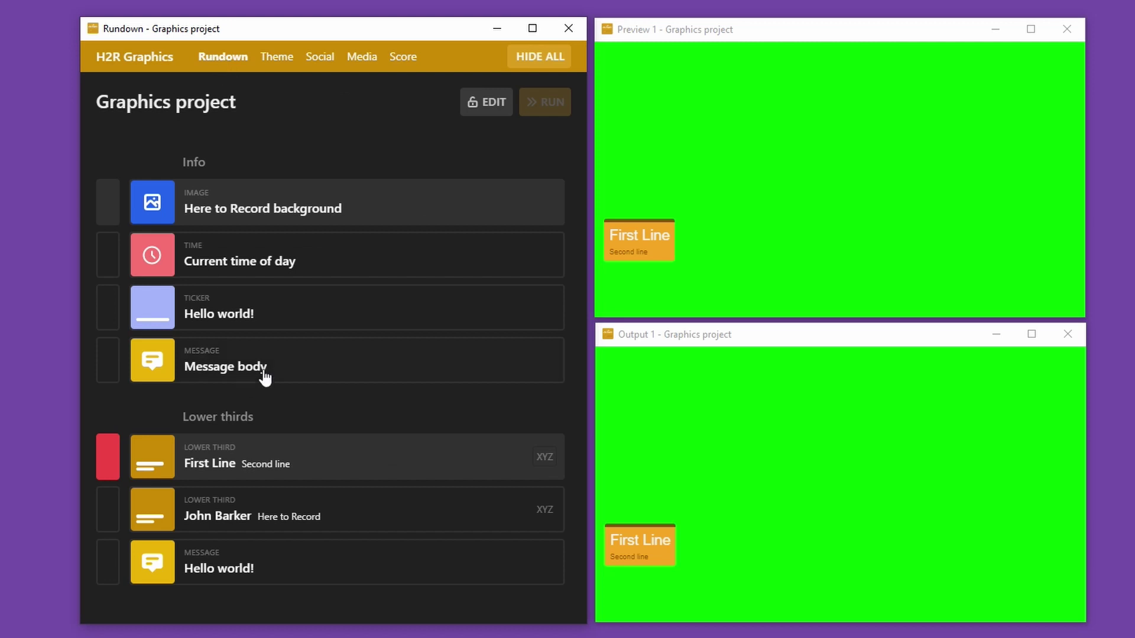
- Override the First Line lower third's theme to H2R Grey and close its editor
{"action": "left_click", "coordinate": [278, 506]}
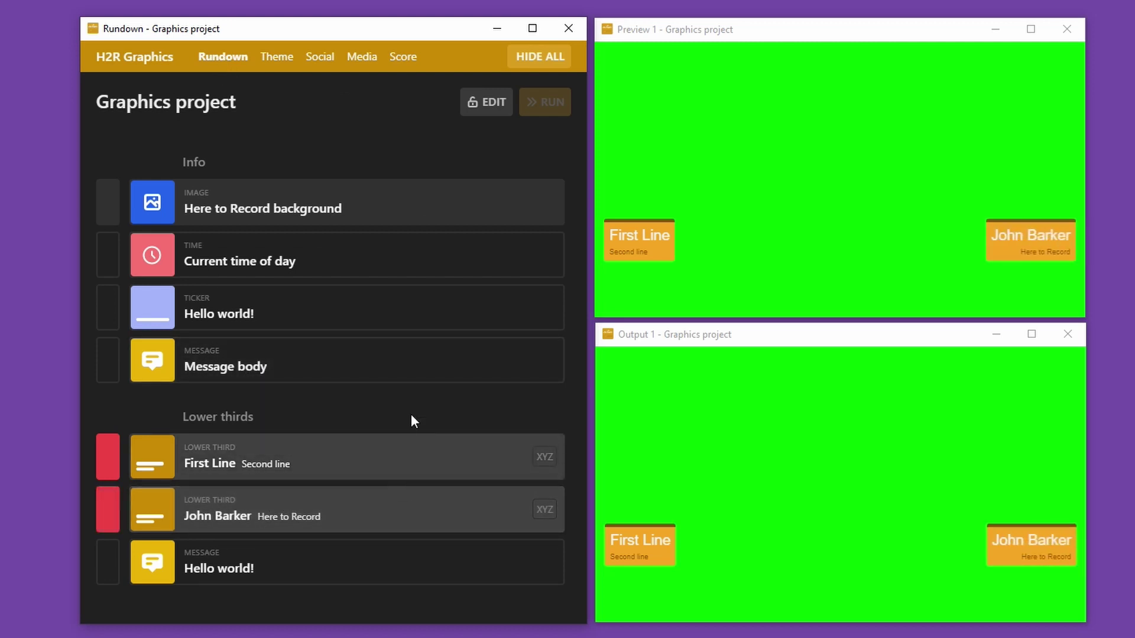
{"action": "right_click", "coordinate": [314, 462]}
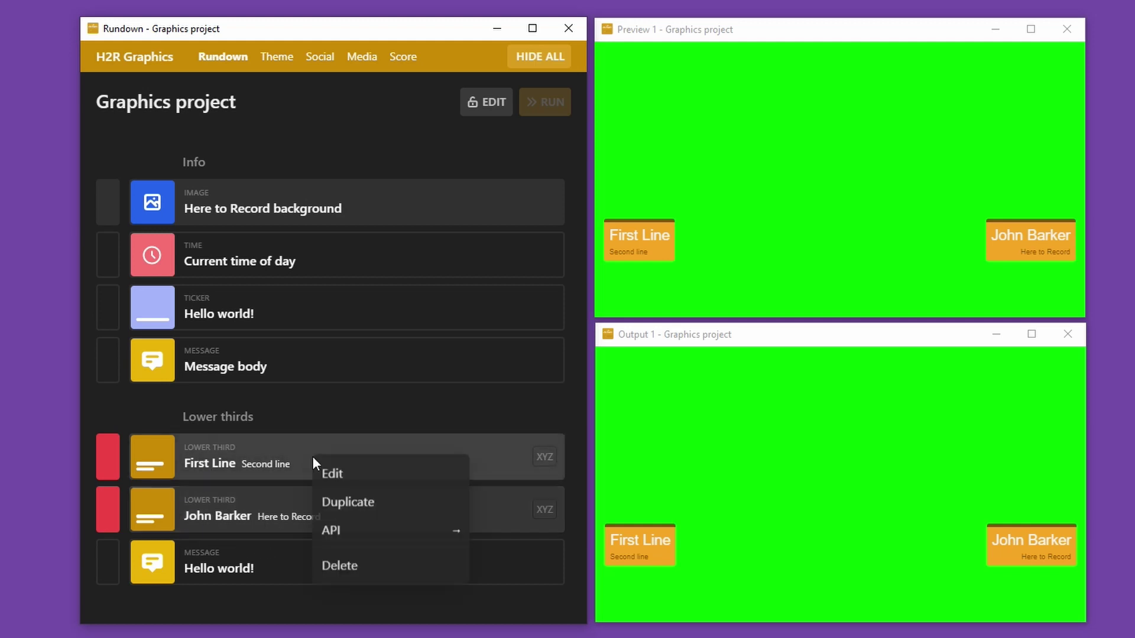
{"action": "left_click", "coordinate": [354, 477]}
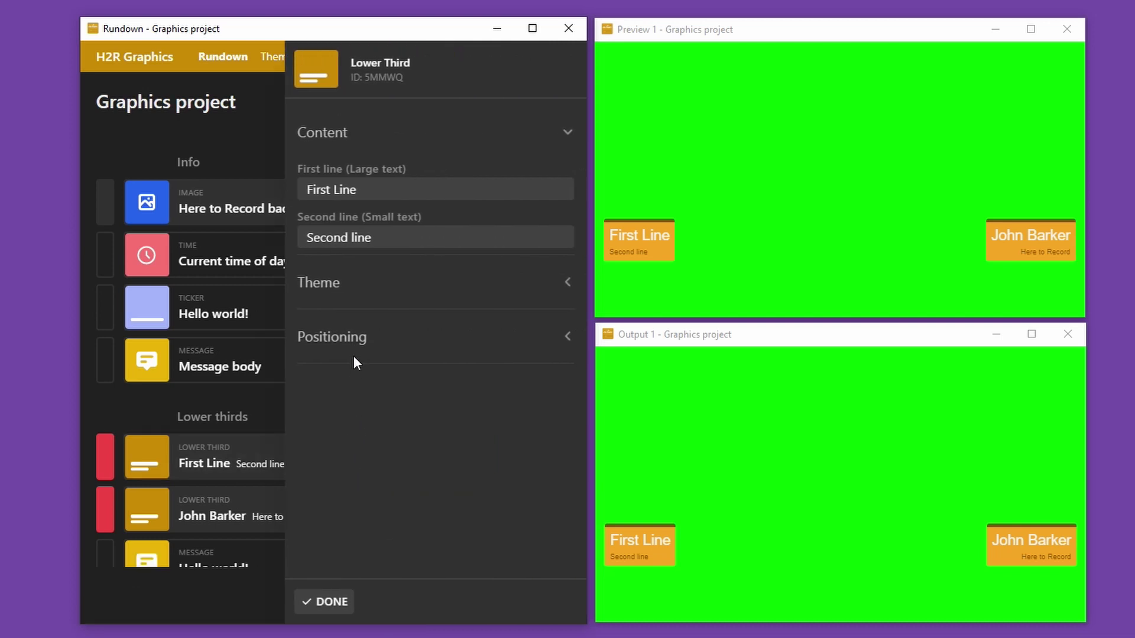
{"action": "left_click", "coordinate": [351, 294]}
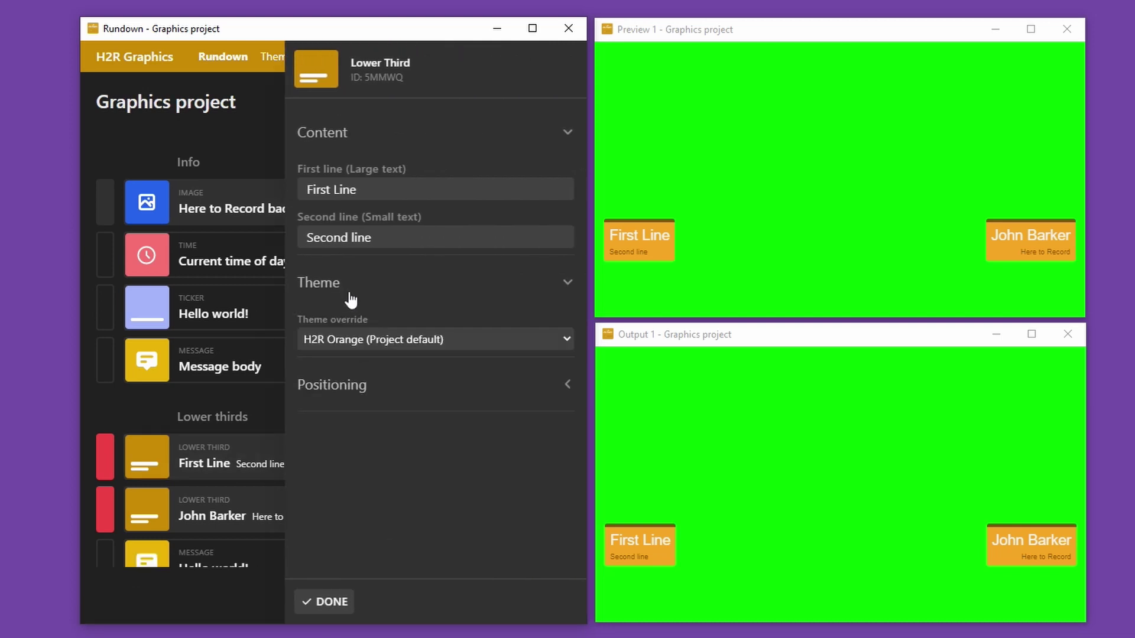
{"action": "left_click", "coordinate": [404, 343]}
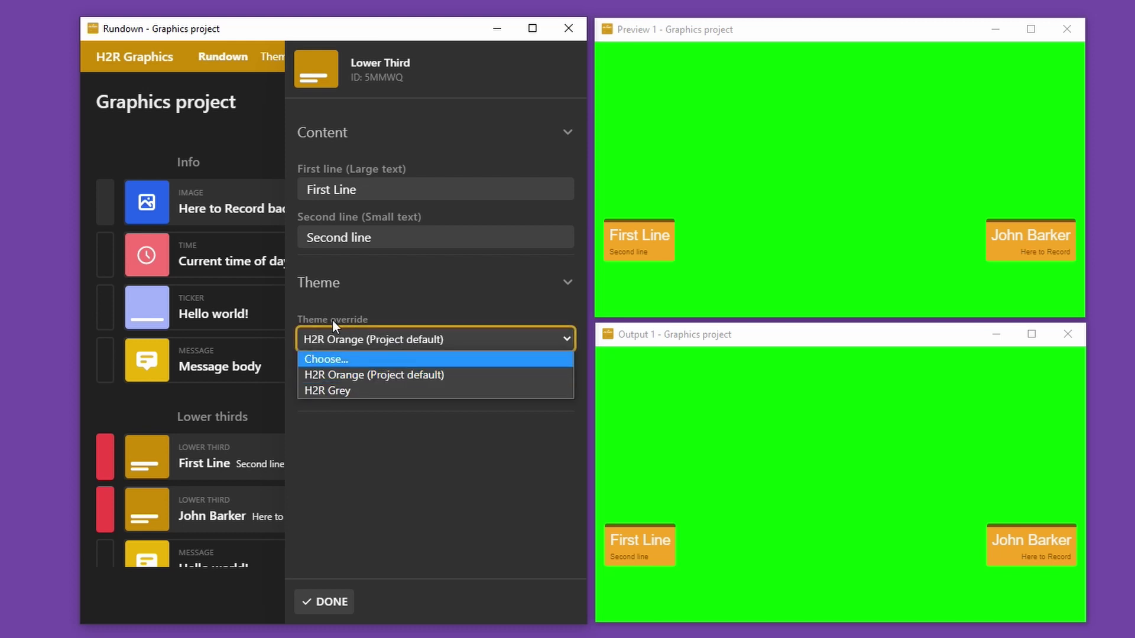
{"action": "left_click", "coordinate": [366, 390]}
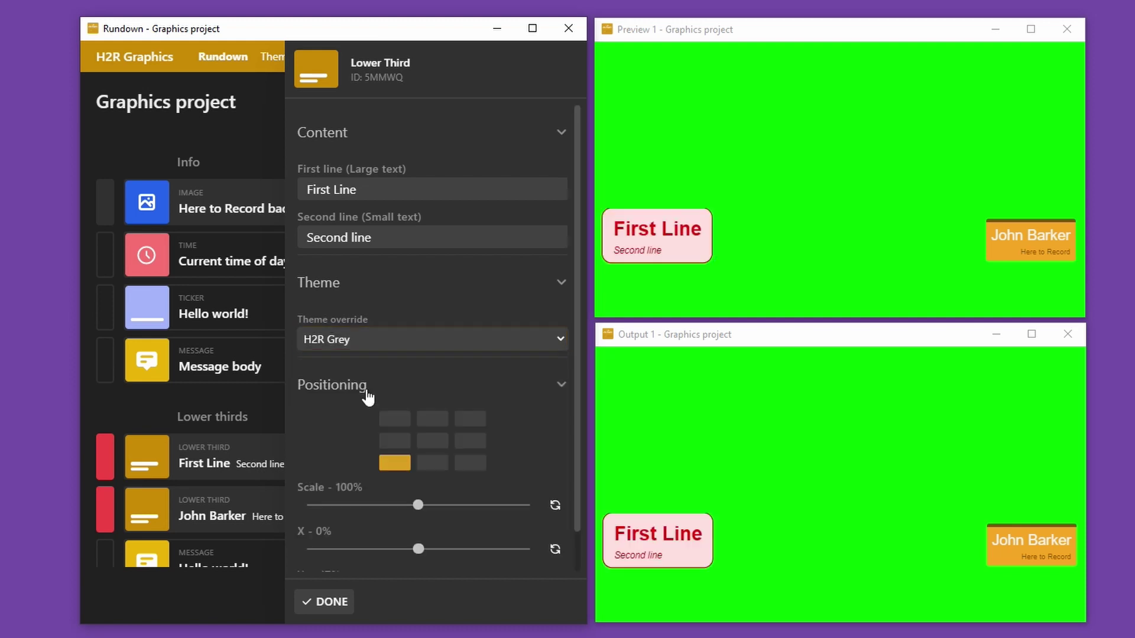
{"action": "left_click", "coordinate": [370, 387]}
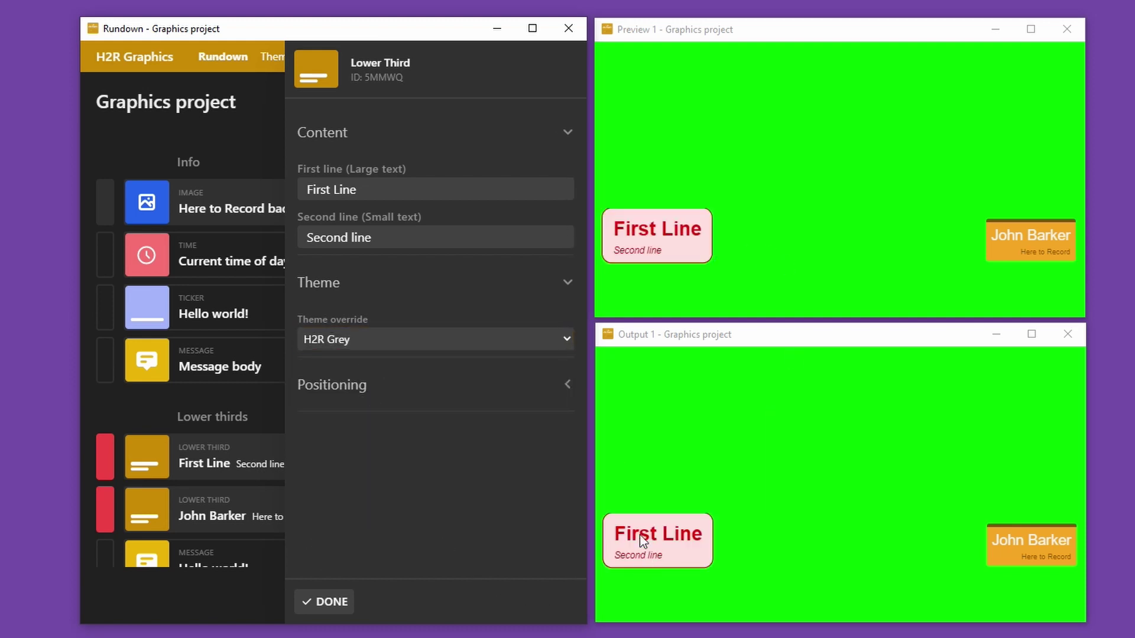
{"action": "left_click", "coordinate": [322, 604]}
{"action": "scroll", "coordinate": [232, 408], "scroll_direction": "down", "scroll_amount": 1}
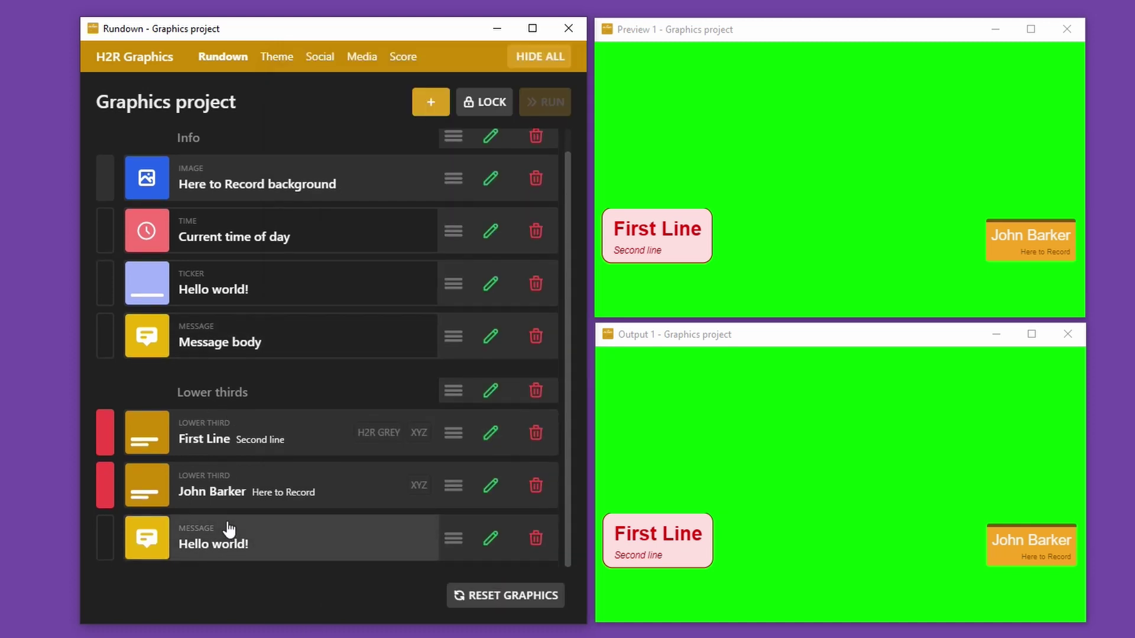
- Put the Hello world! message on air, then hide all graphics
{"action": "left_click", "coordinate": [228, 532]}
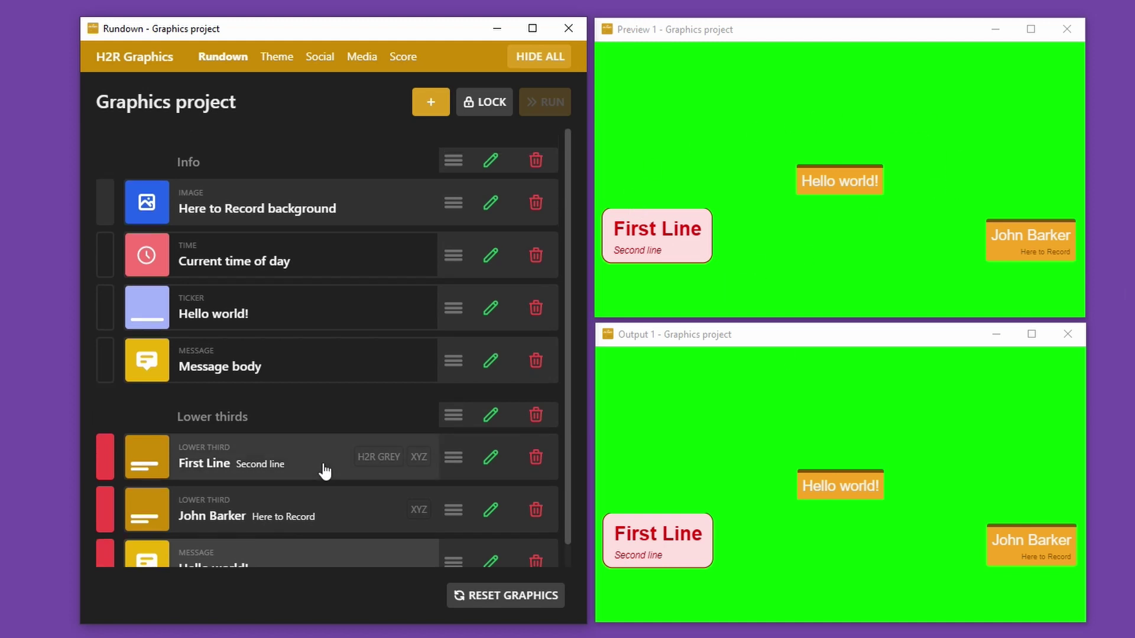
{"action": "scroll", "coordinate": [321, 469], "scroll_direction": "down", "scroll_amount": 1}
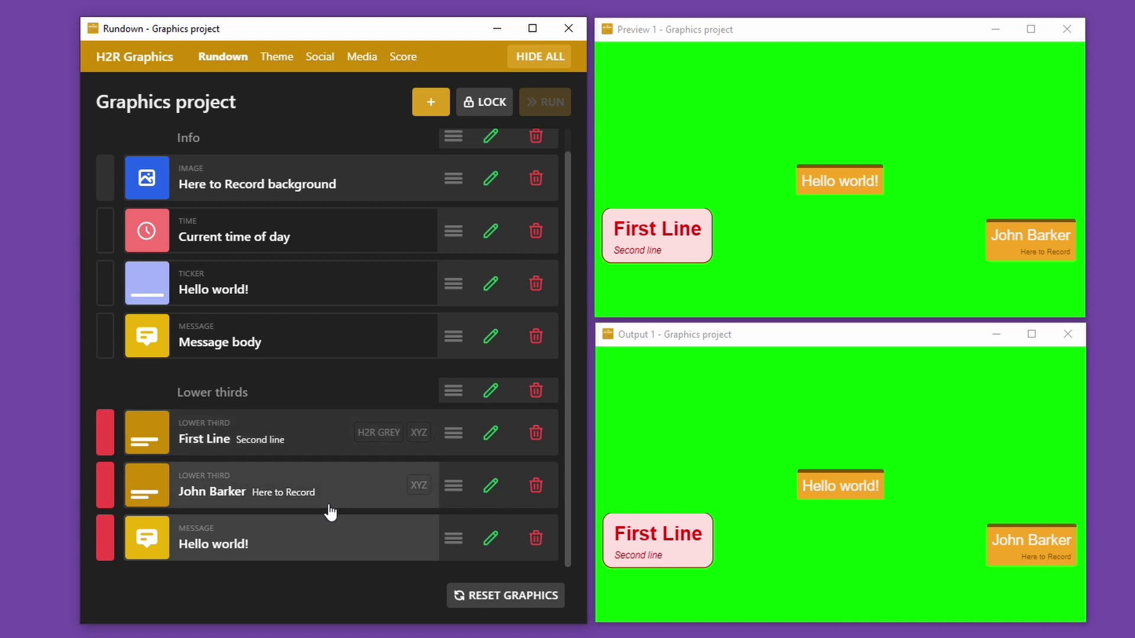
{"action": "left_click", "coordinate": [231, 60]}
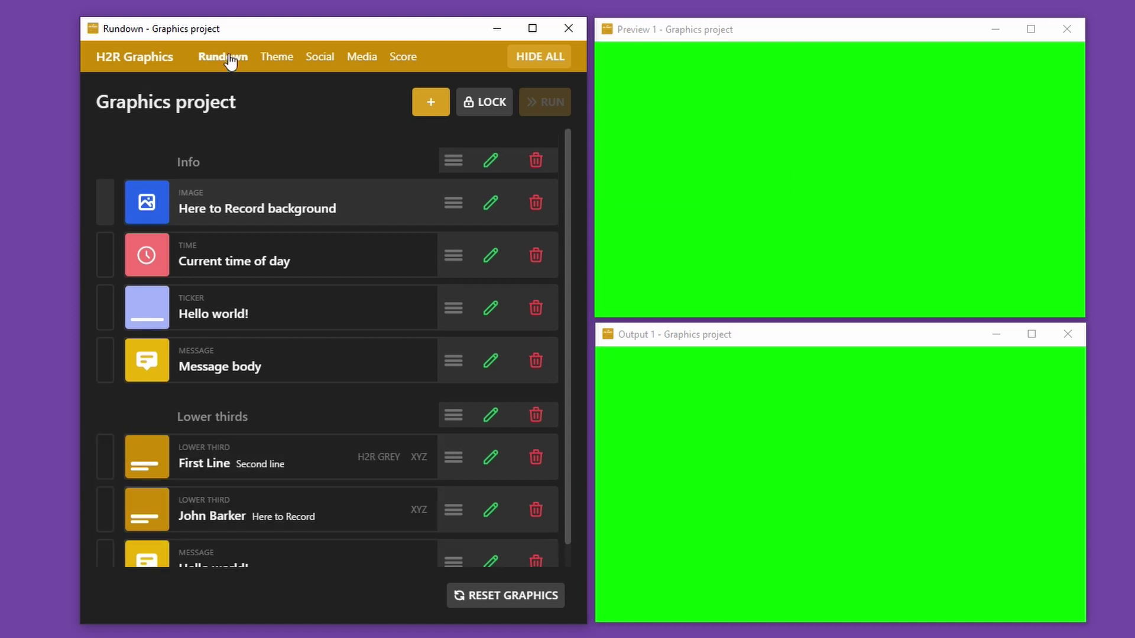
- Import The Brainstorm - Ep 1 (4).jpg into the Media library
{"action": "left_click", "coordinate": [368, 62]}
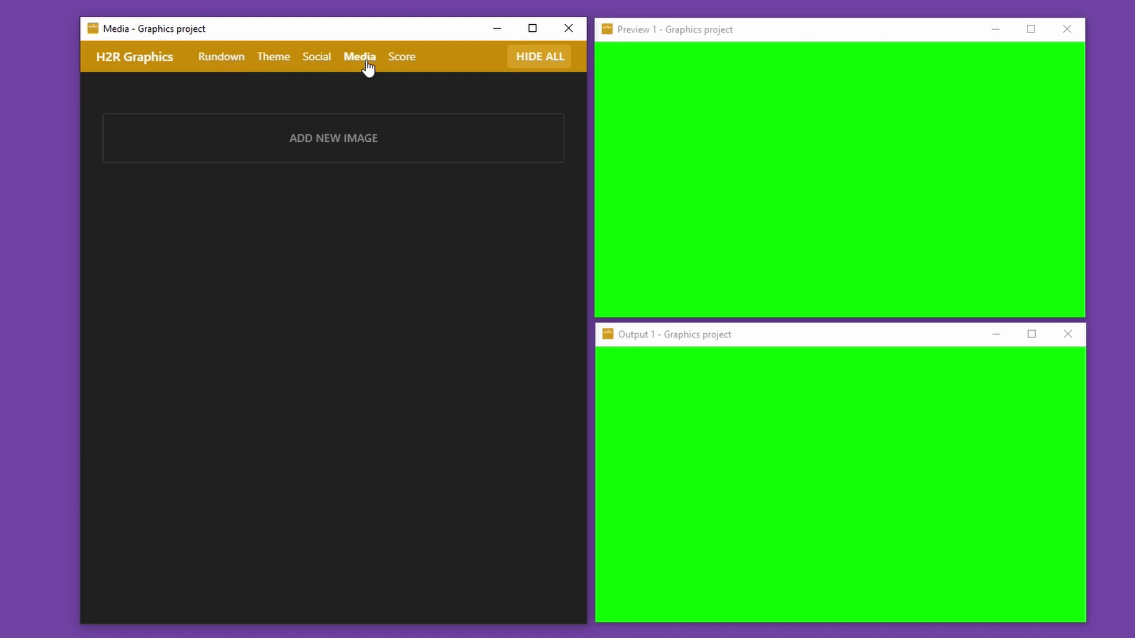
{"action": "left_click", "coordinate": [343, 143]}
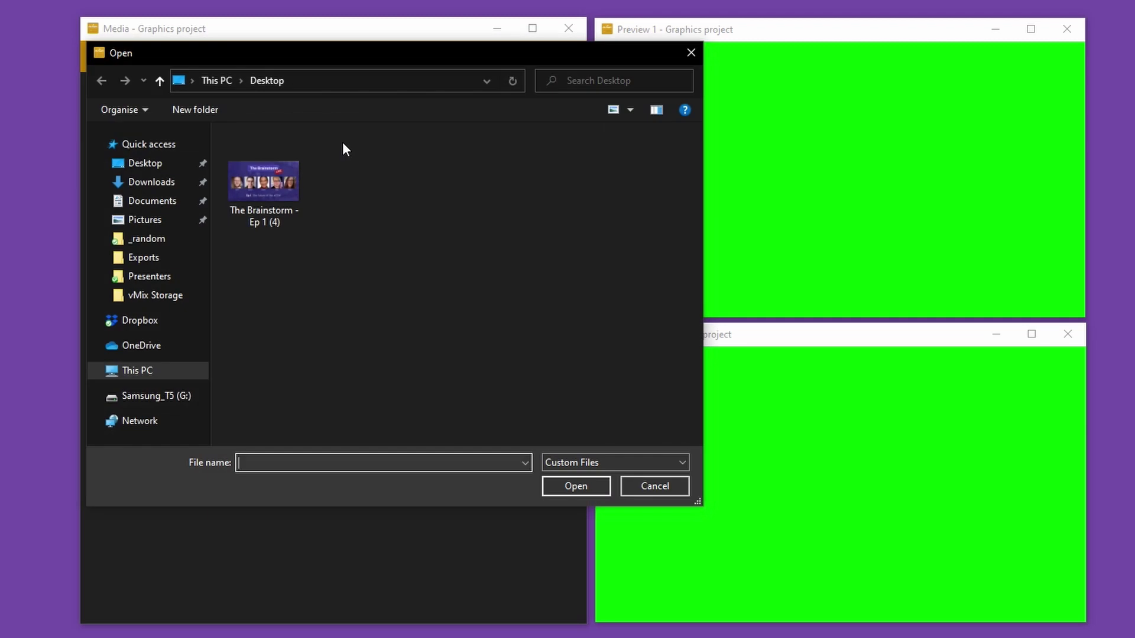
{"action": "double_click", "coordinate": [265, 202]}
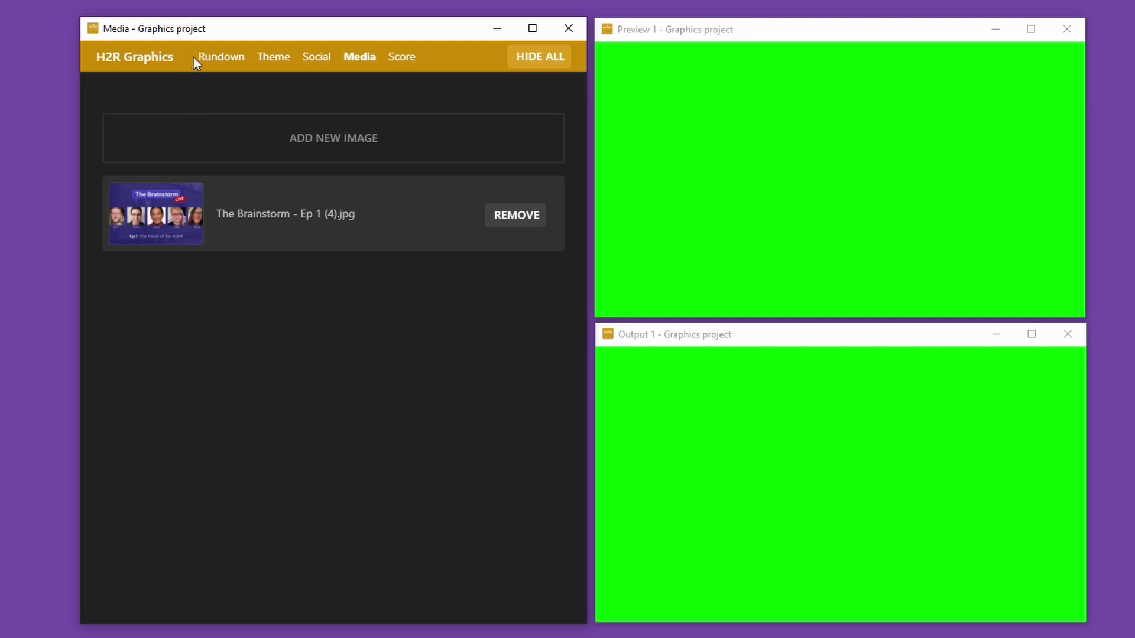
{"action": "left_click", "coordinate": [223, 59]}
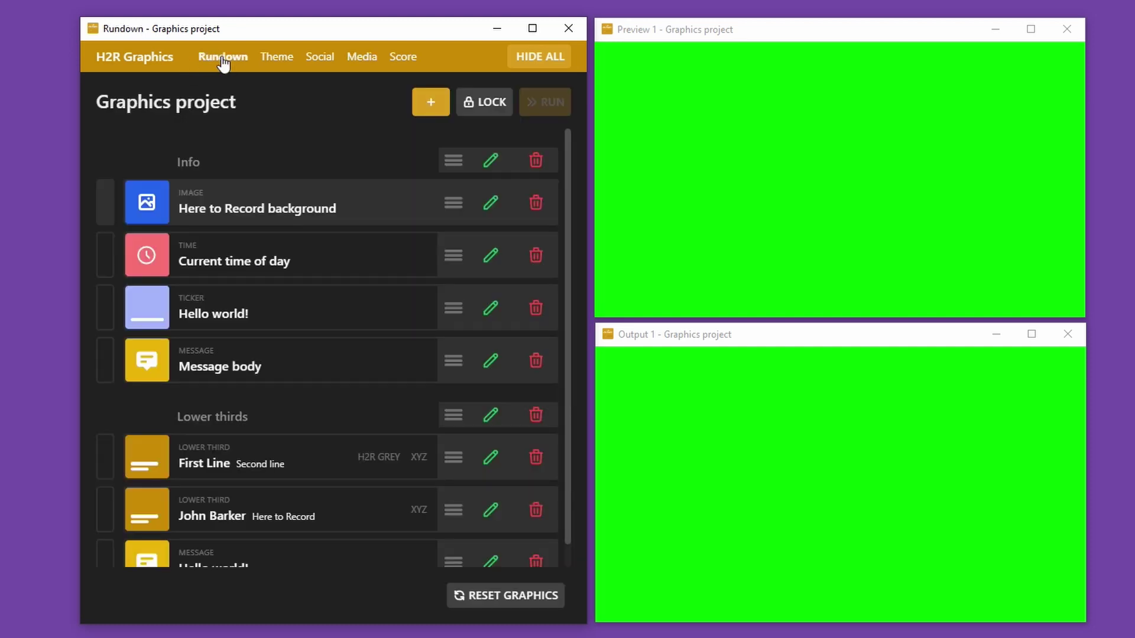
{"action": "left_click", "coordinate": [435, 106]}
- Add an Image graphic using The Brainstorm - Ep 1 (4).jpg and take it live
{"action": "left_click", "coordinate": [393, 264]}
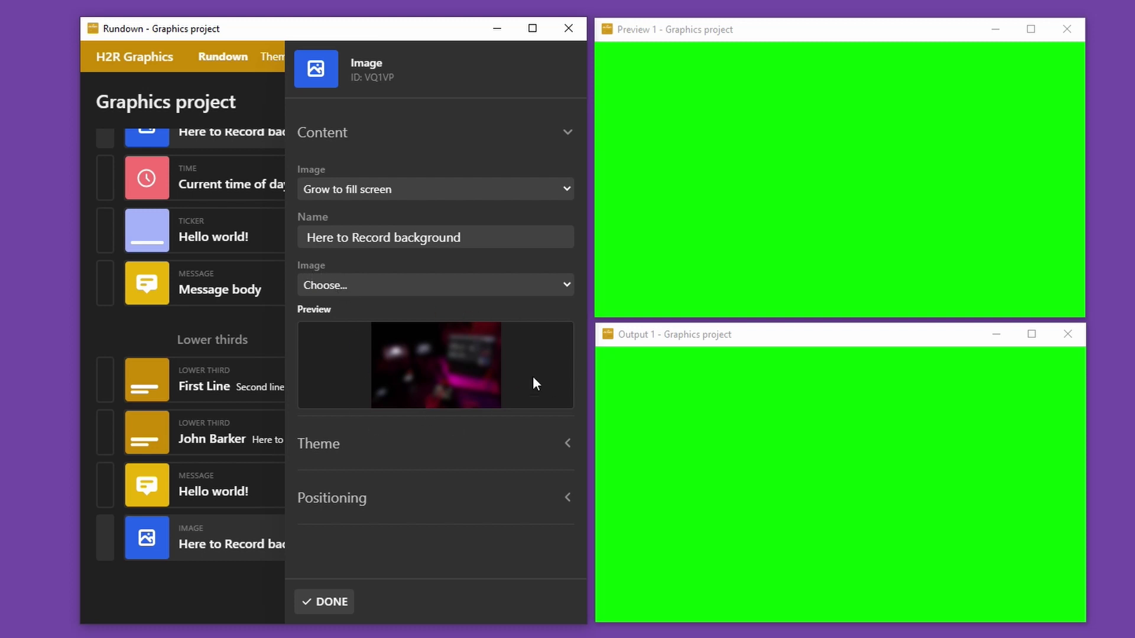
{"action": "left_click", "coordinate": [401, 437]}
{"action": "left_click", "coordinate": [405, 443]}
{"action": "left_click", "coordinate": [428, 289]}
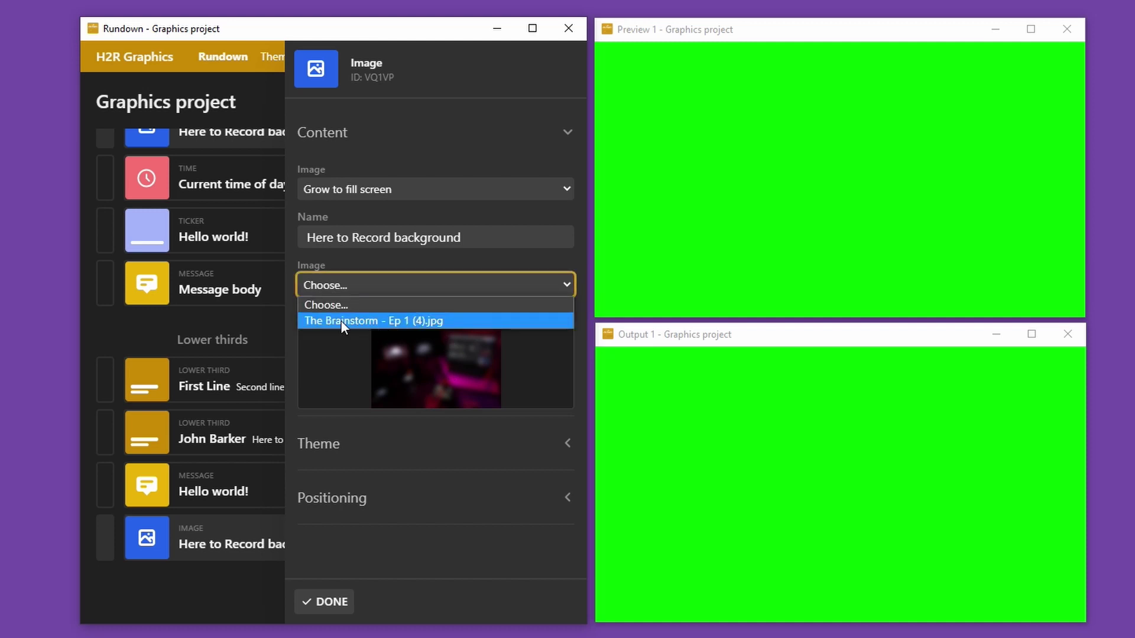
{"action": "left_click", "coordinate": [396, 322]}
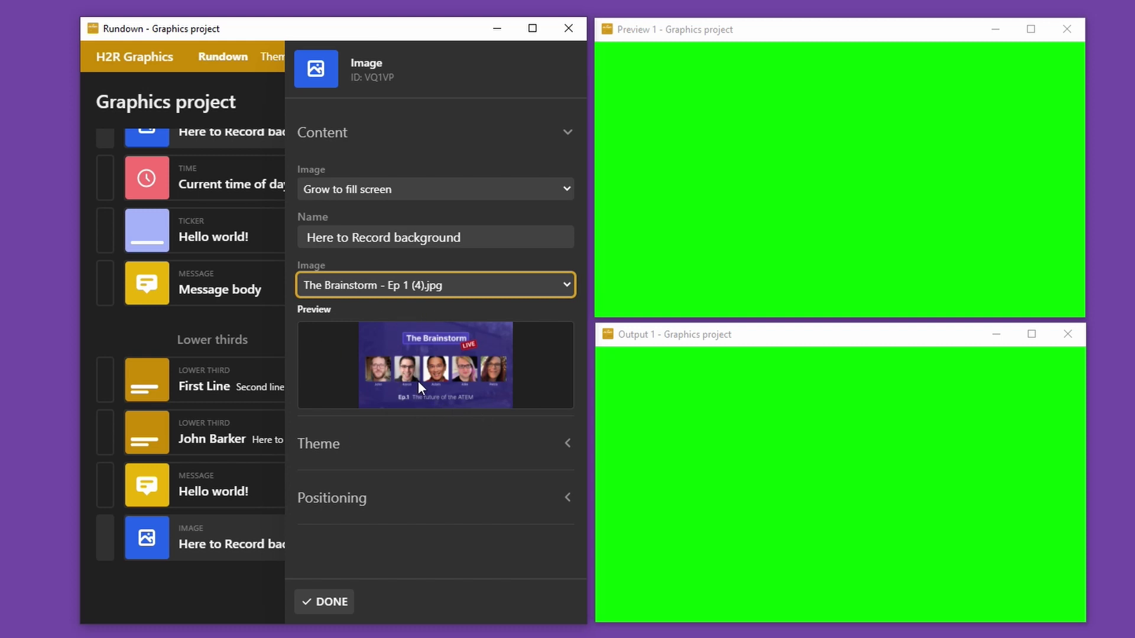
{"action": "left_click", "coordinate": [177, 544]}
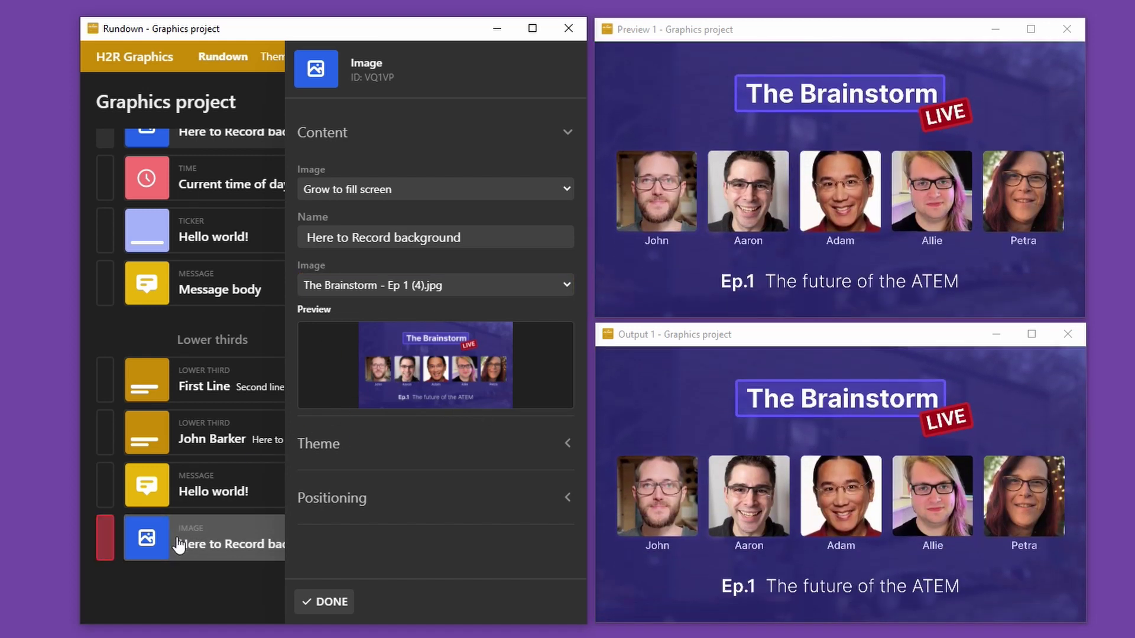
- Scale the image to 23% and position it at X -38%, Y -37%
{"action": "left_click", "coordinate": [369, 497]}
{"action": "scroll", "coordinate": [367, 491], "scroll_direction": "down", "scroll_amount": 3}
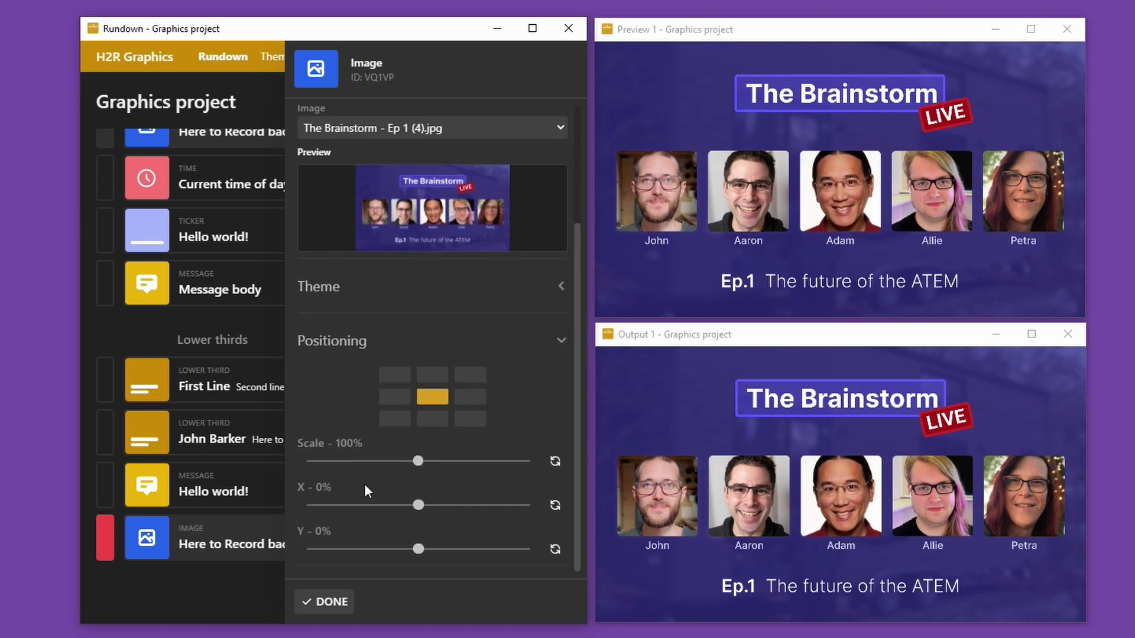
{"action": "left_click_drag", "start_coordinate": [418, 462], "coordinate": [364, 463]}
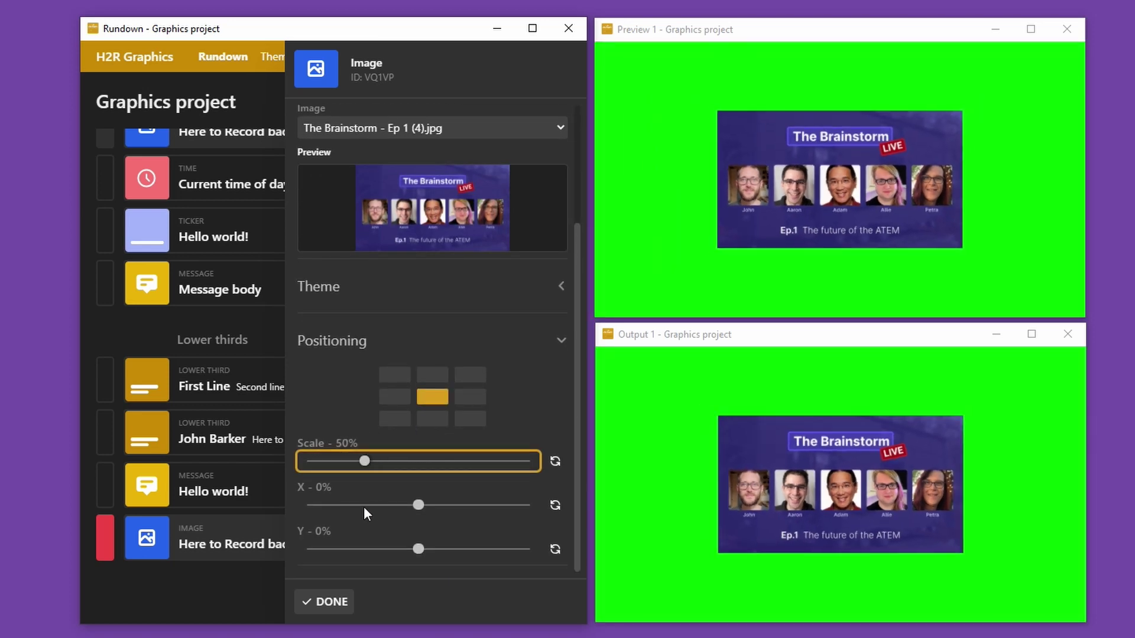
{"action": "left_click_drag", "start_coordinate": [363, 506], "coordinate": [394, 505]}
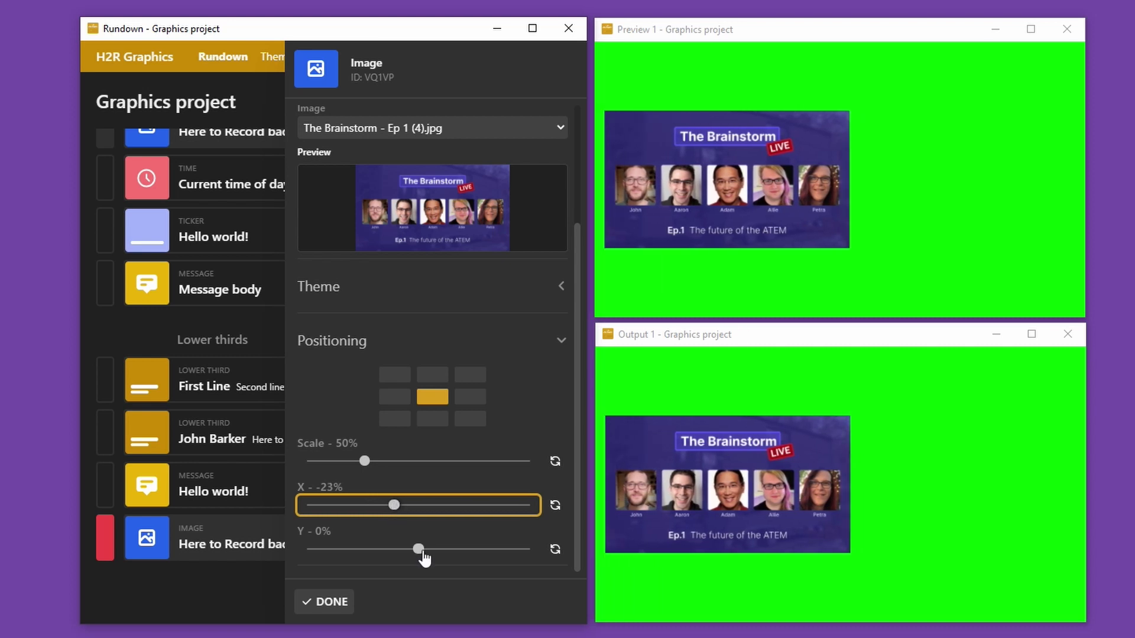
{"action": "left_click_drag", "start_coordinate": [422, 555], "coordinate": [396, 555]}
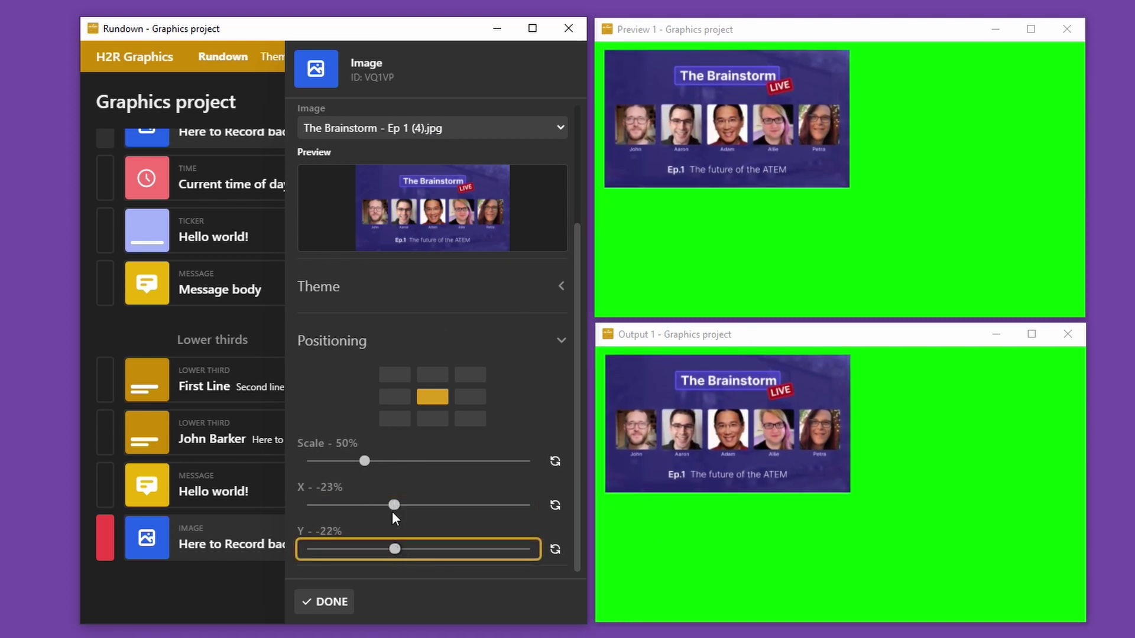
{"action": "left_click_drag", "start_coordinate": [394, 505], "coordinate": [384, 505]}
{"action": "left_click_drag", "start_coordinate": [359, 462], "coordinate": [336, 462]}
{"action": "left_click_drag", "start_coordinate": [383, 506], "coordinate": [378, 506]}
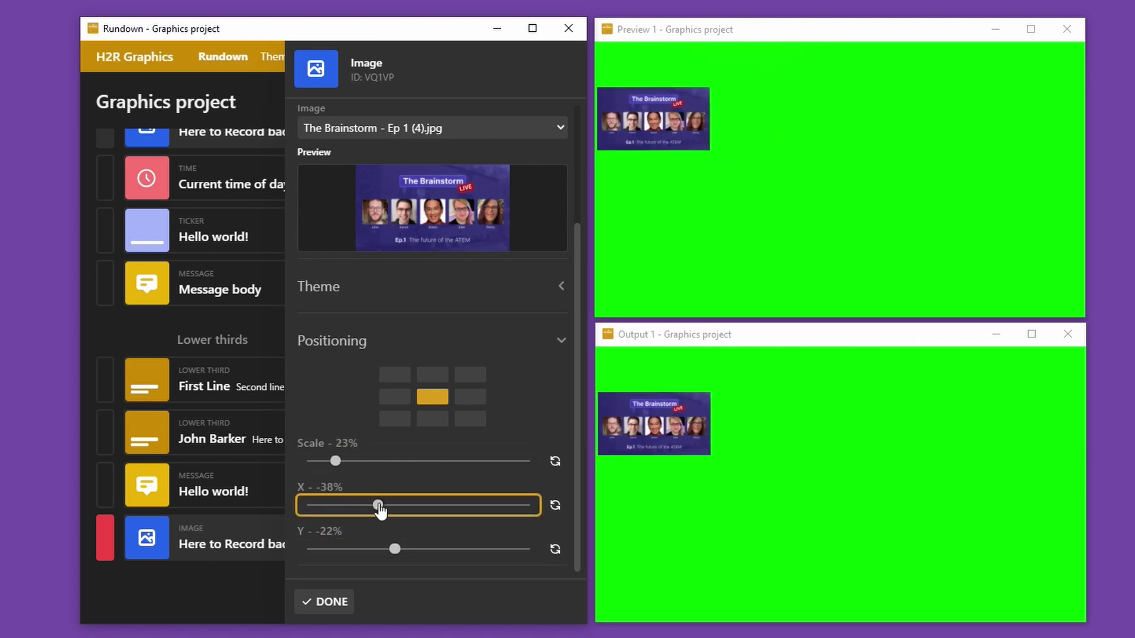
{"action": "left_click_drag", "start_coordinate": [394, 549], "coordinate": [379, 549]}
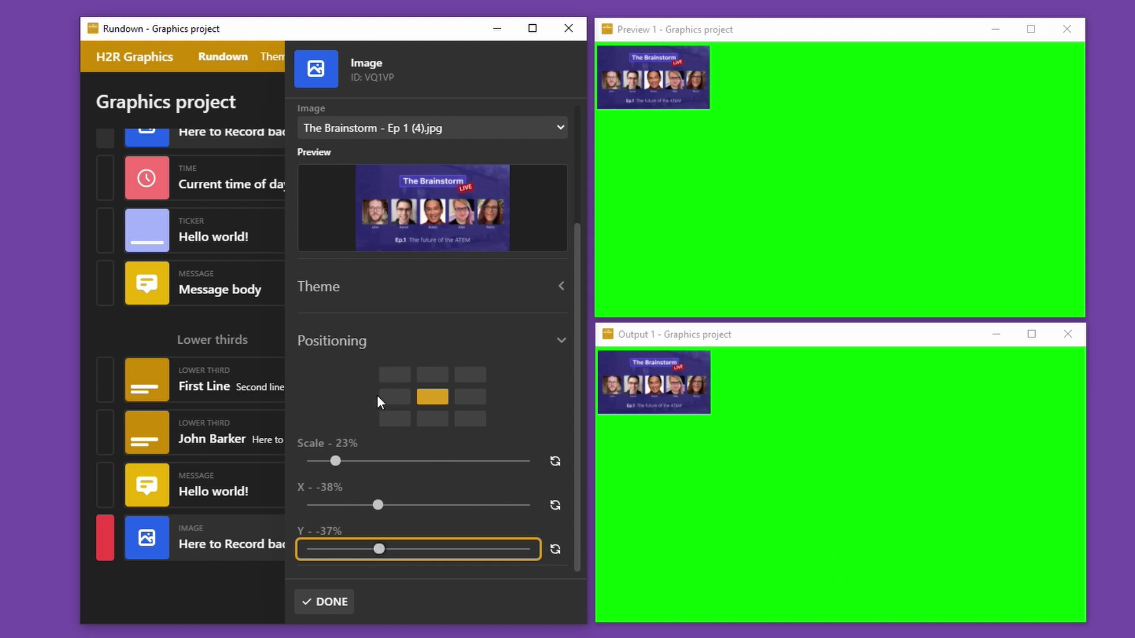
{"action": "left_click", "coordinate": [312, 602]}
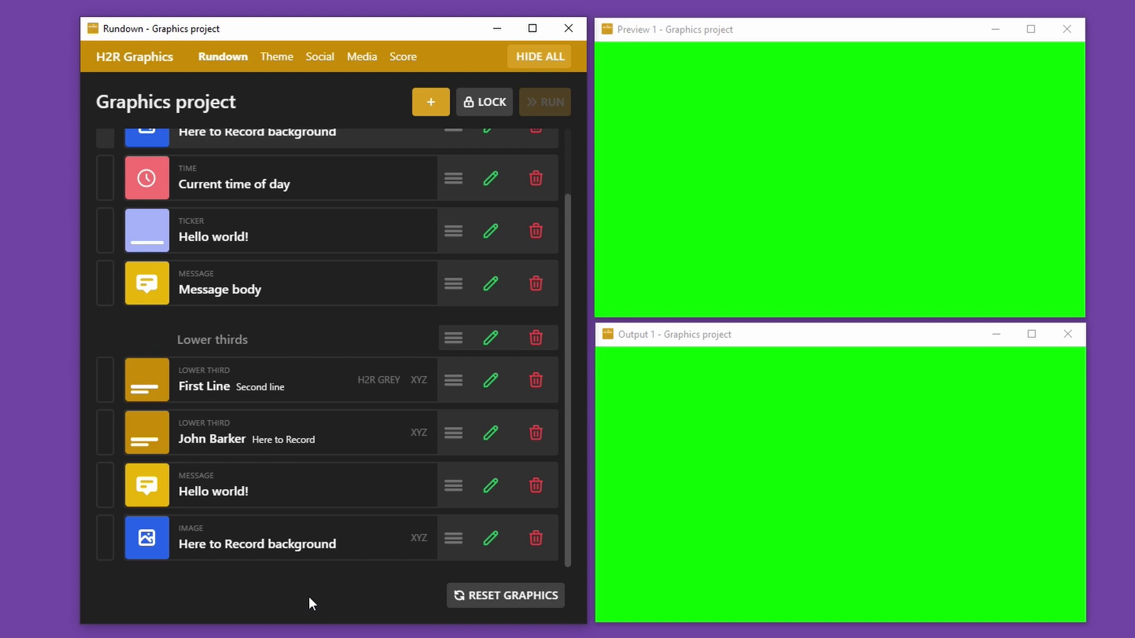
- Bring the main H2R Graphics project window to the front
{"action": "key", "text": "alt+Tab"}
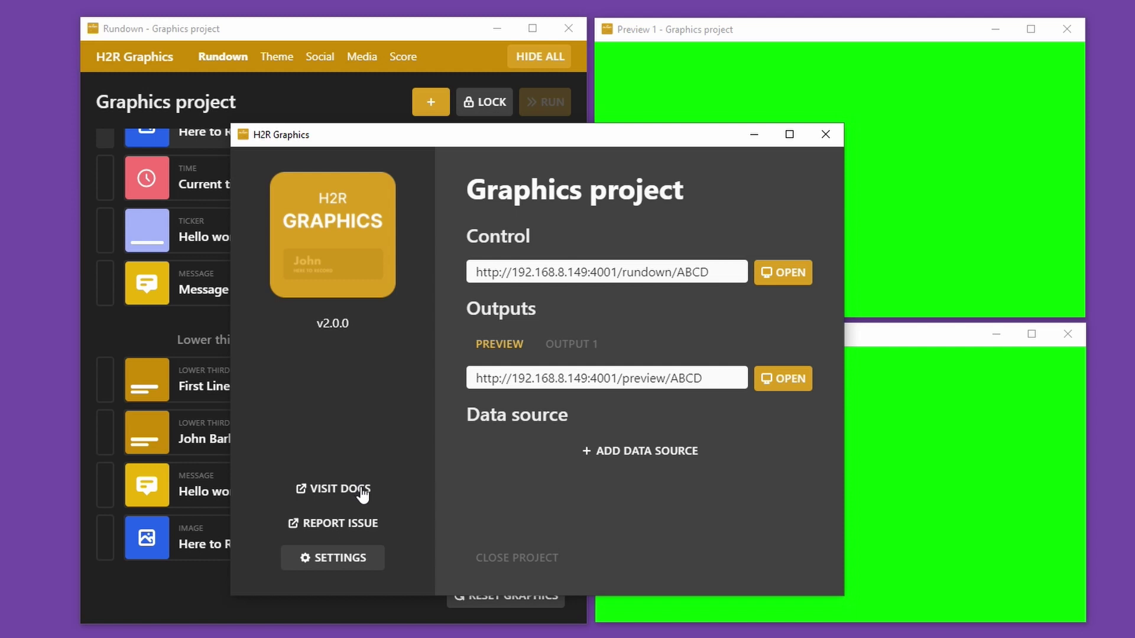
{"action": "left_click", "coordinate": [363, 522]}
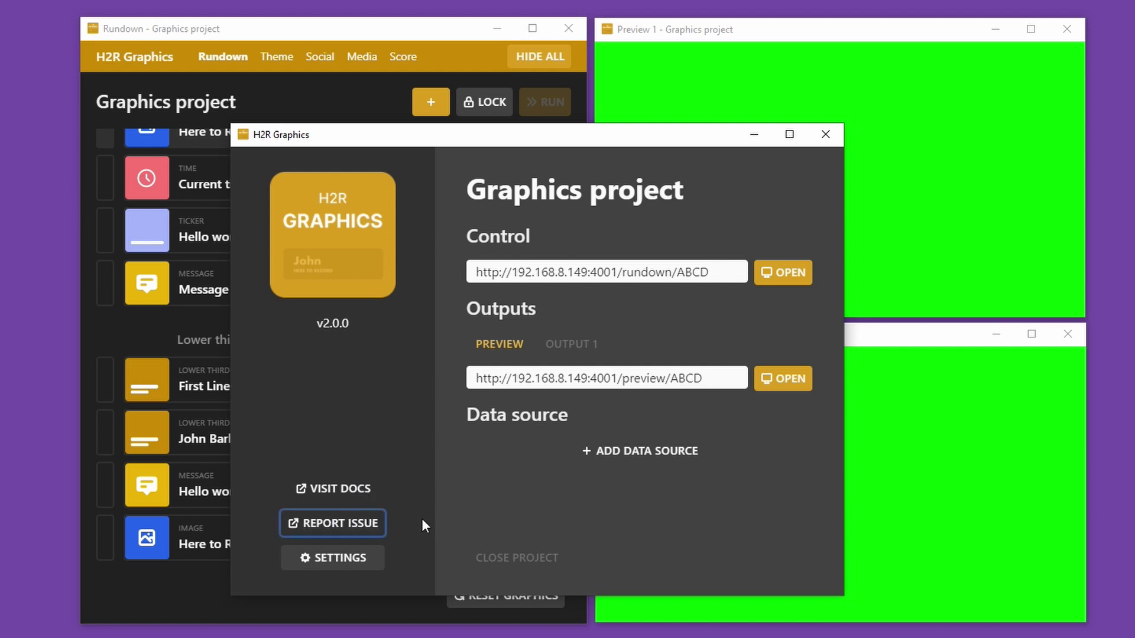